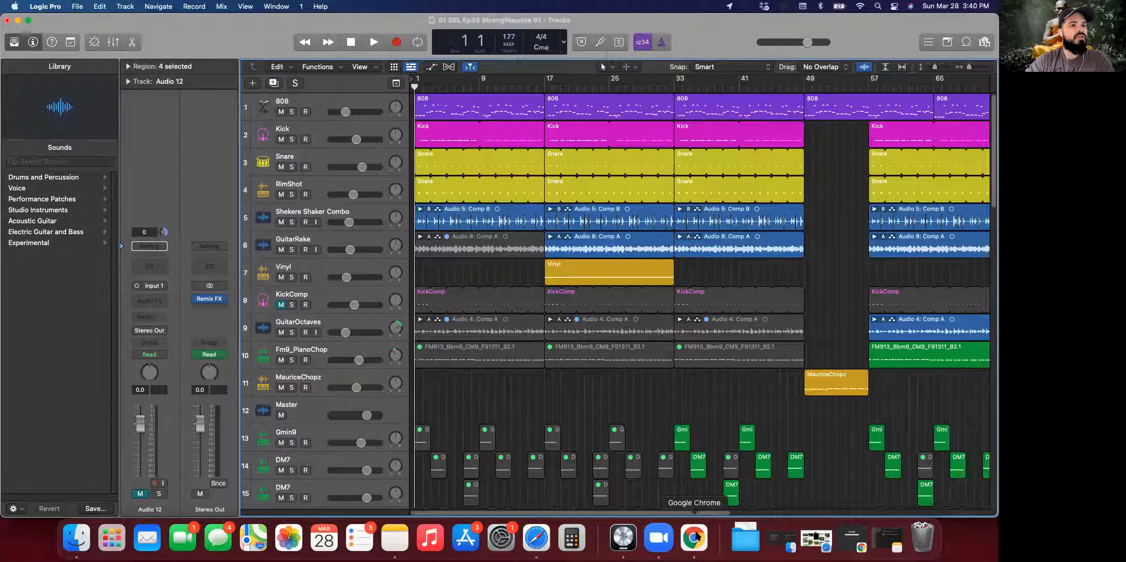
{"action": "left_click", "coordinate": [536, 538]}
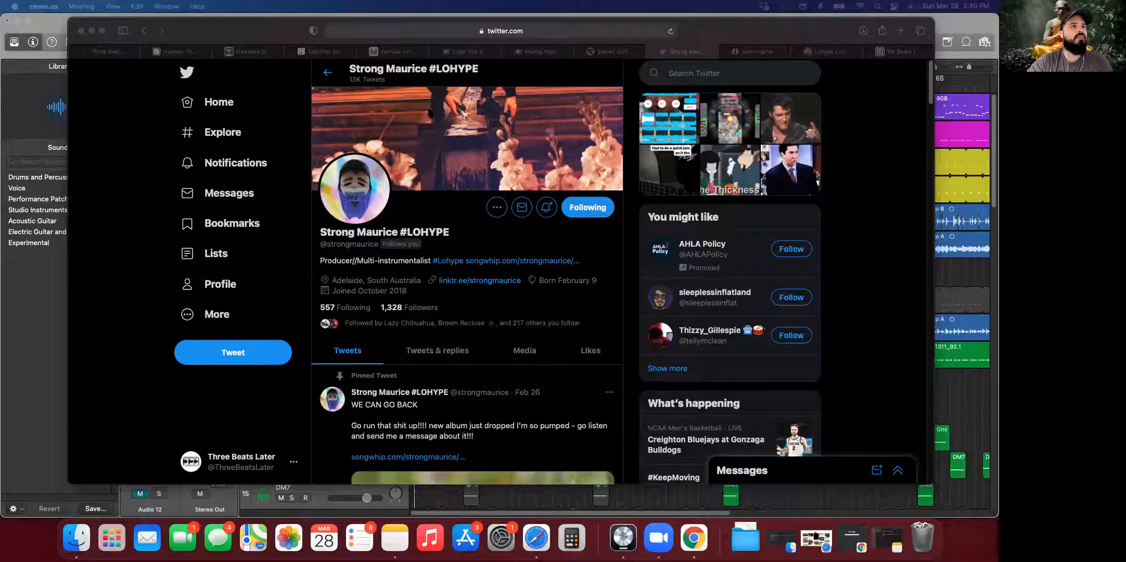
{"action": "left_click", "coordinate": [263, 26]}
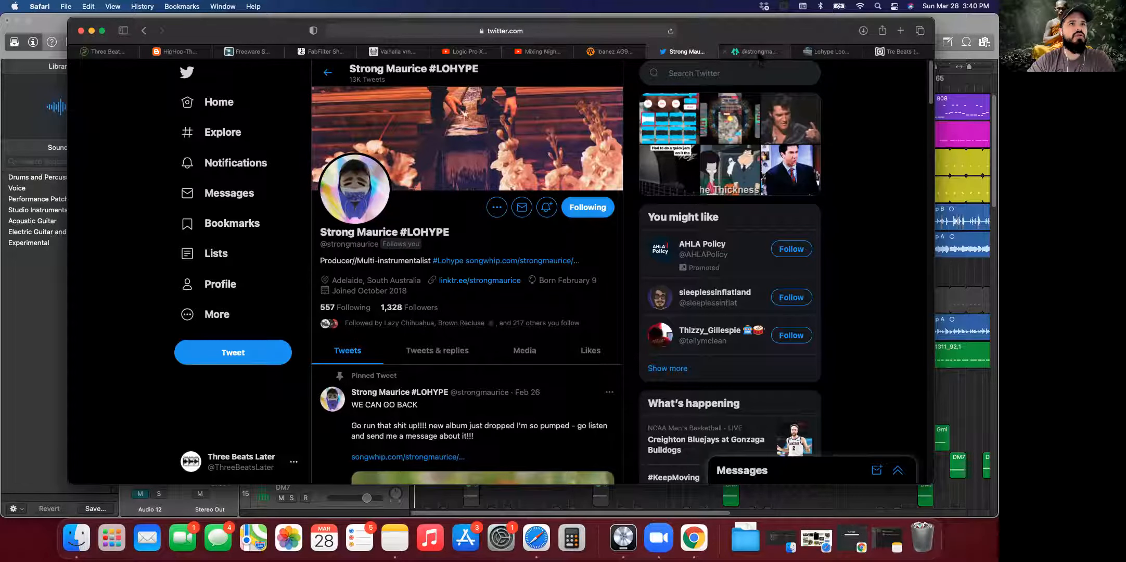
{"action": "left_click", "coordinate": [759, 52]}
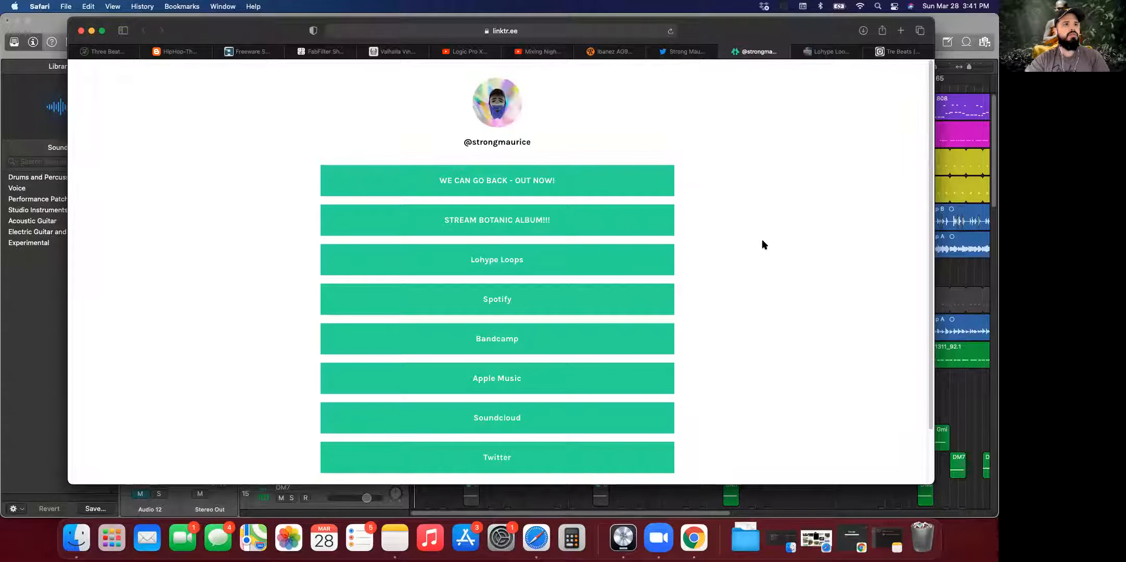
{"action": "left_click", "coordinate": [511, 266]}
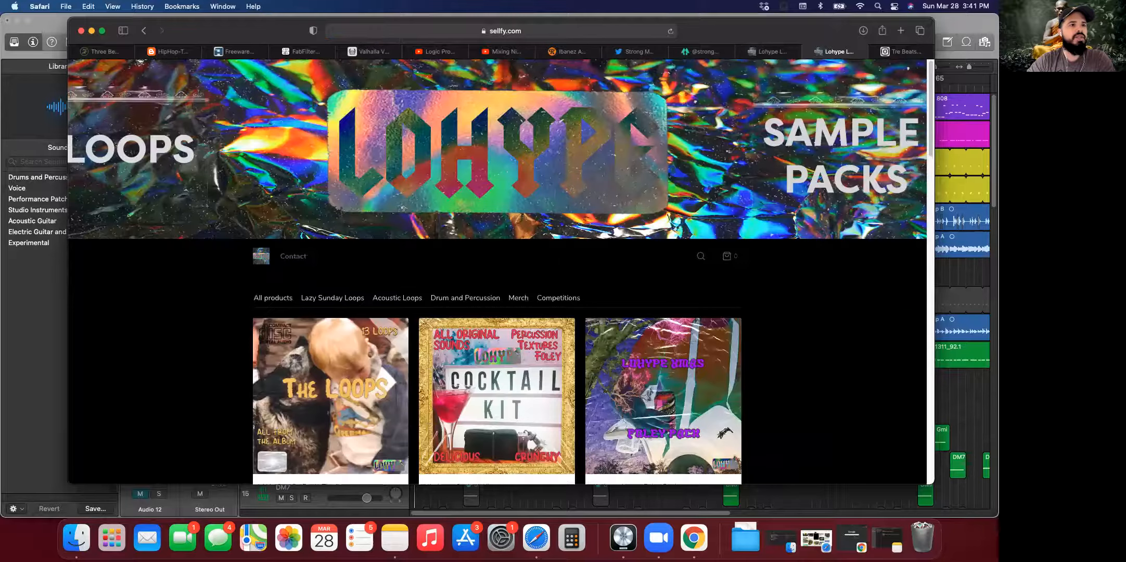
Step: Browse the sample packs in the Lohype store, minimize the browser and return to the Logic Pro project
{"action": "scroll", "coordinate": [344, 355], "scroll_direction": "up", "scroll_amount": 1}
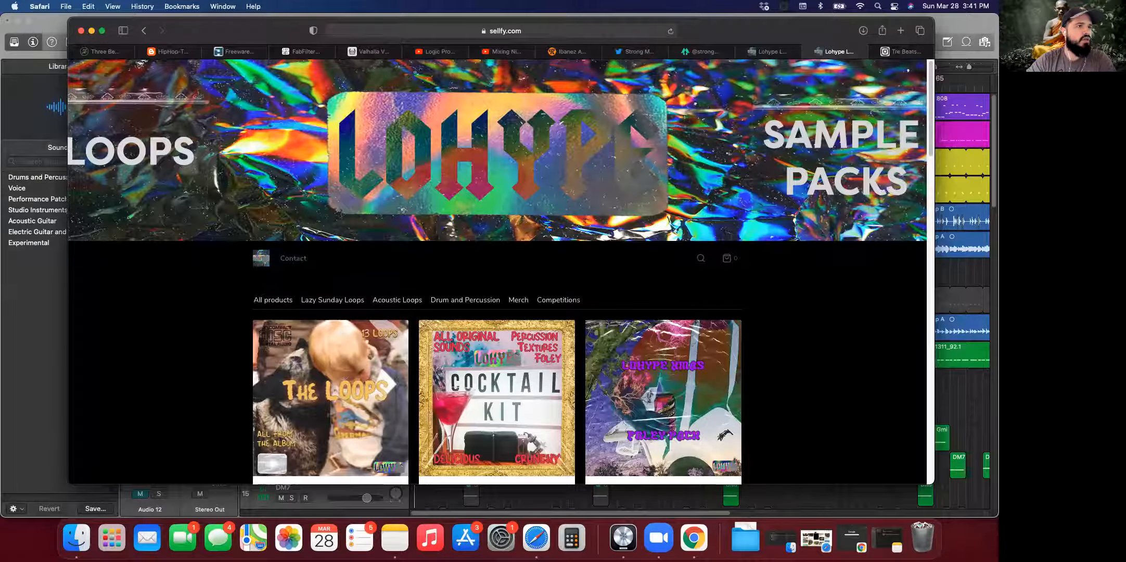
{"action": "scroll", "coordinate": [497, 271], "scroll_direction": "down", "scroll_amount": 15}
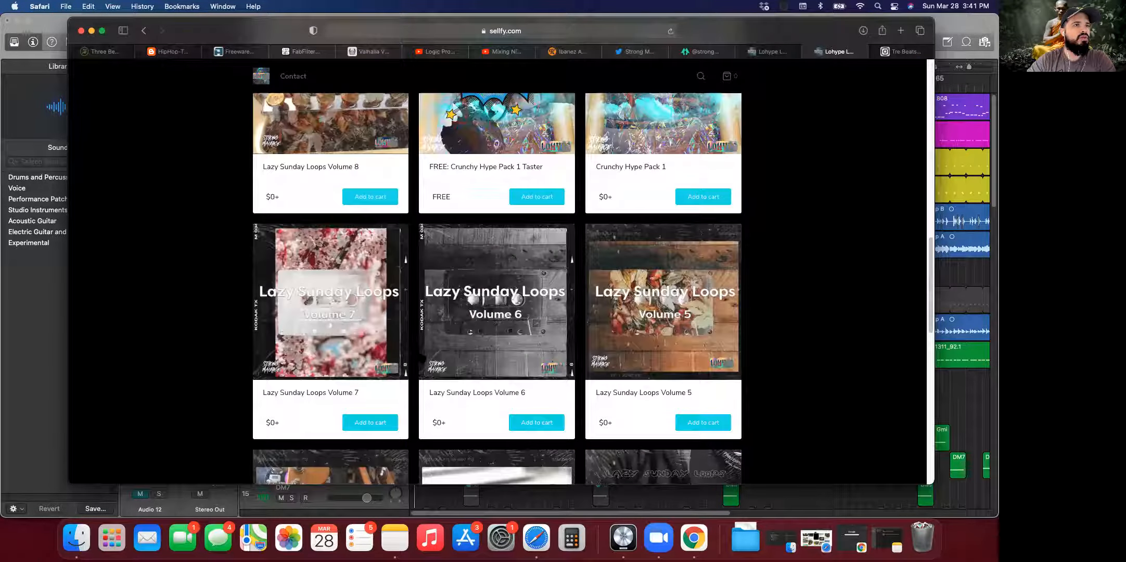
{"action": "scroll", "coordinate": [419, 352], "scroll_direction": "up", "scroll_amount": 3}
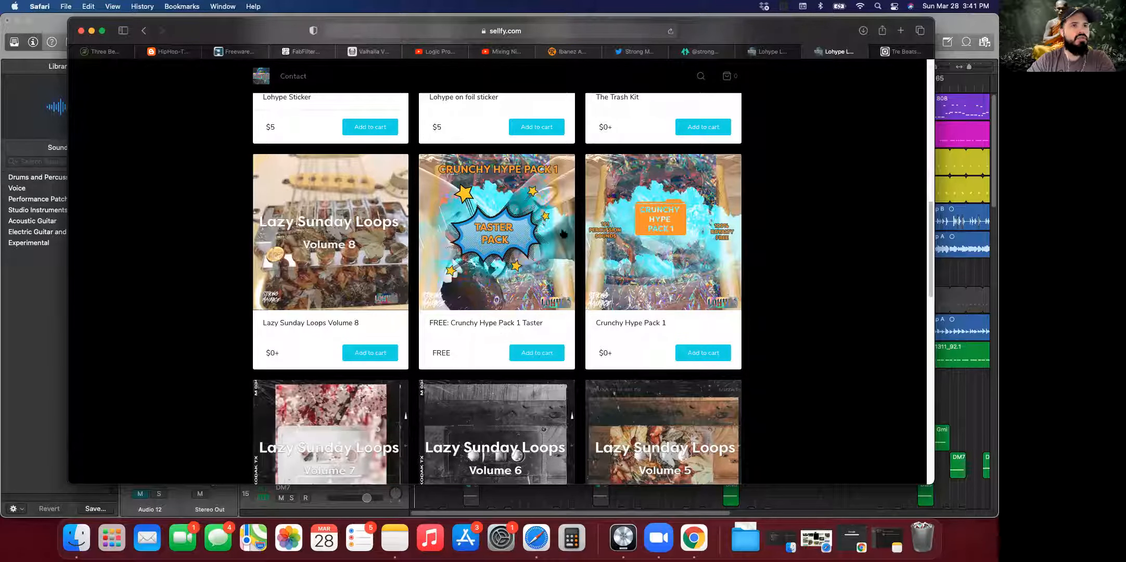
{"action": "scroll", "coordinate": [662, 290], "scroll_direction": "down", "scroll_amount": 5}
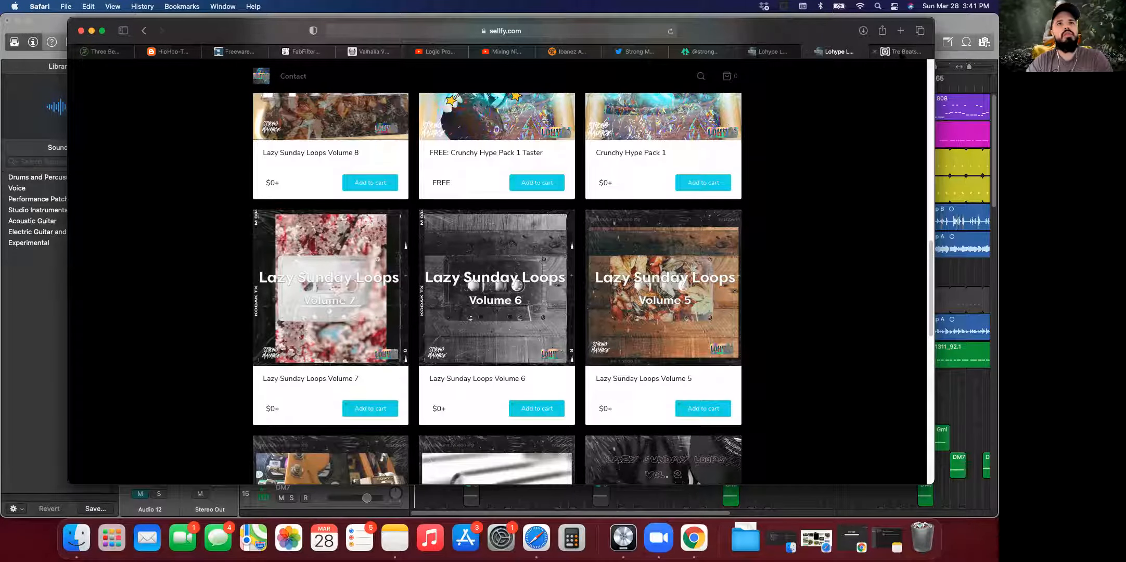
{"action": "left_click", "coordinate": [92, 31]}
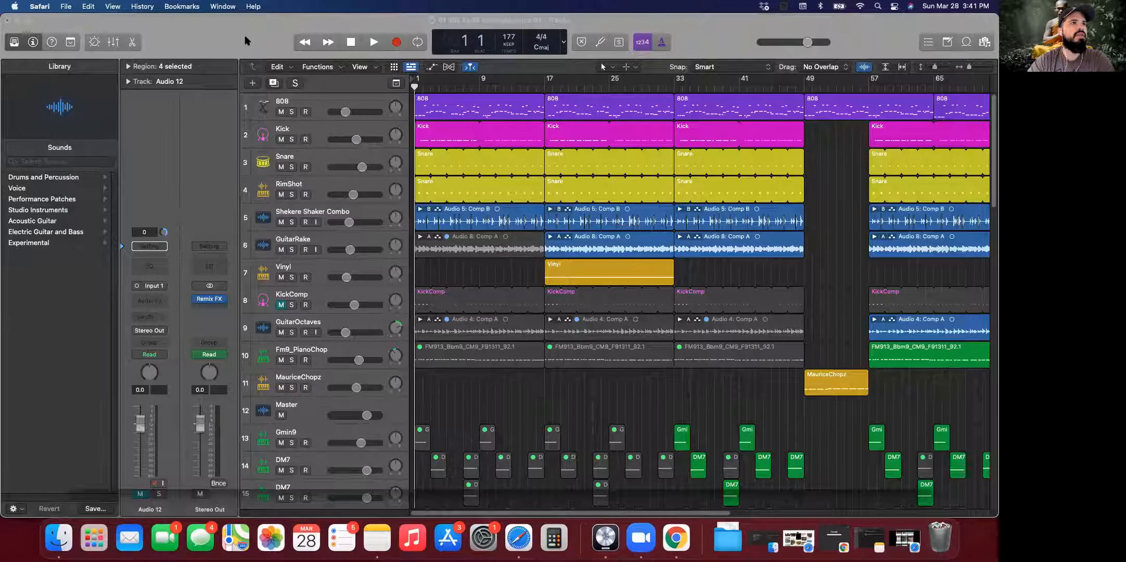
{"action": "left_click", "coordinate": [365, 20]}
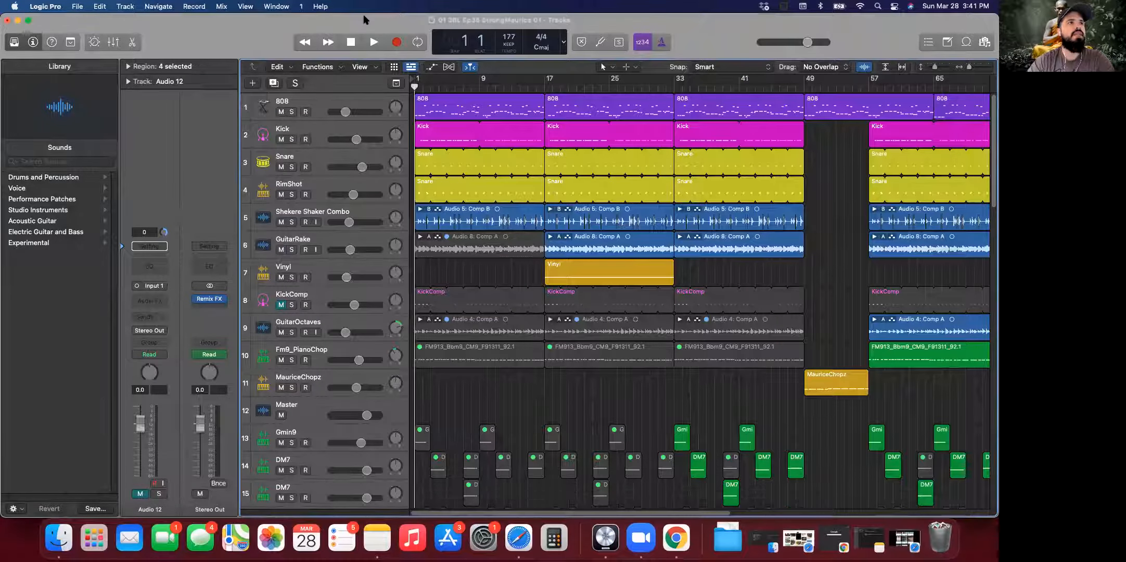
Step: Play the beat from bar 1 and look through its tracks and arrangement
{"action": "left_click", "coordinate": [372, 44]}
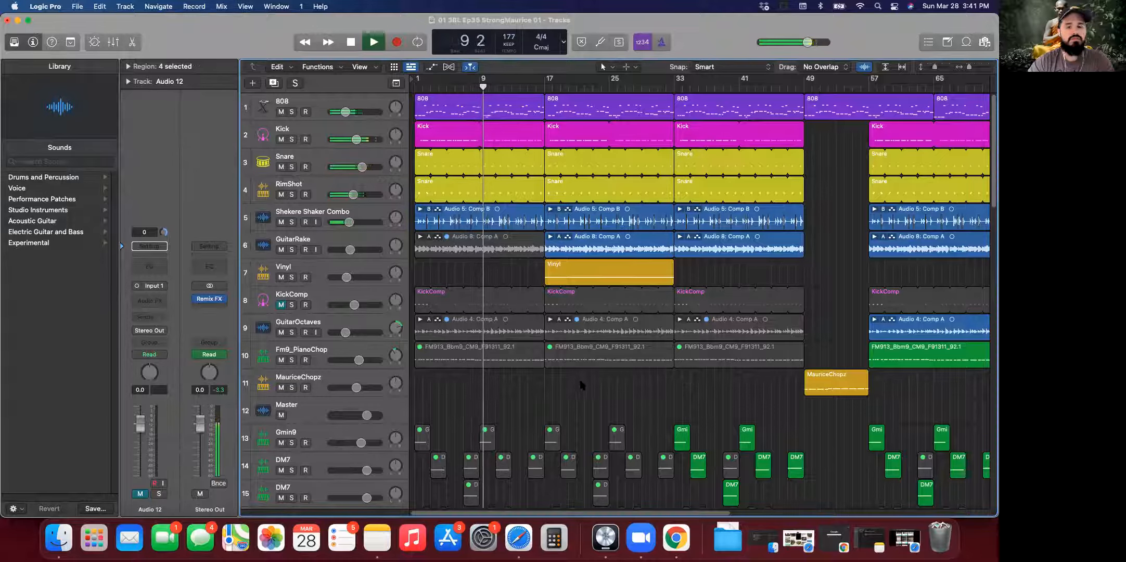
{"action": "scroll", "coordinate": [581, 384], "scroll_direction": "down", "scroll_amount": 5}
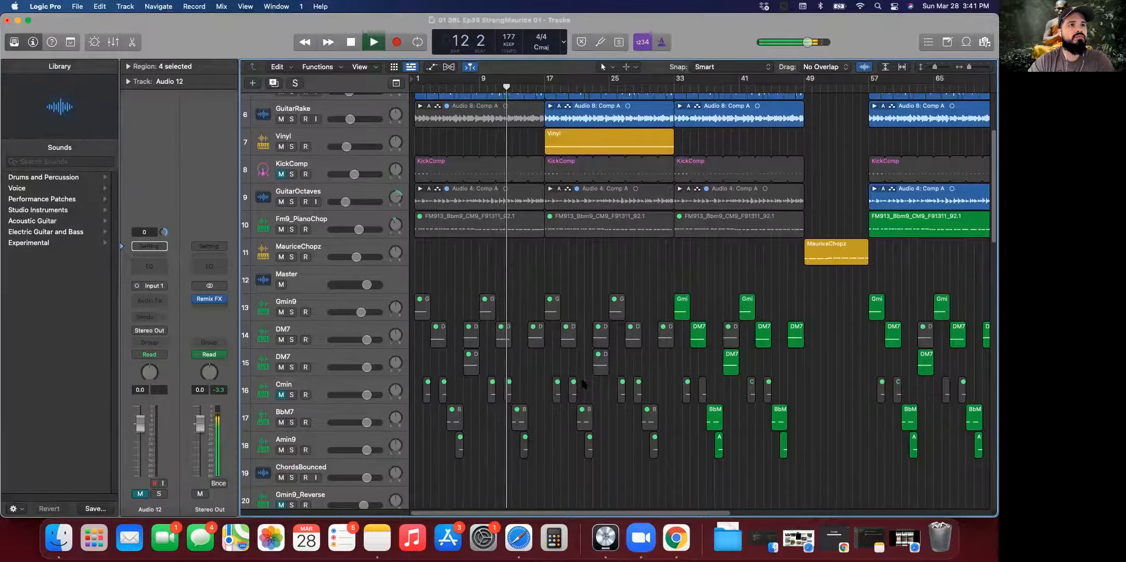
{"action": "scroll", "coordinate": [581, 384], "scroll_direction": "up", "scroll_amount": 5}
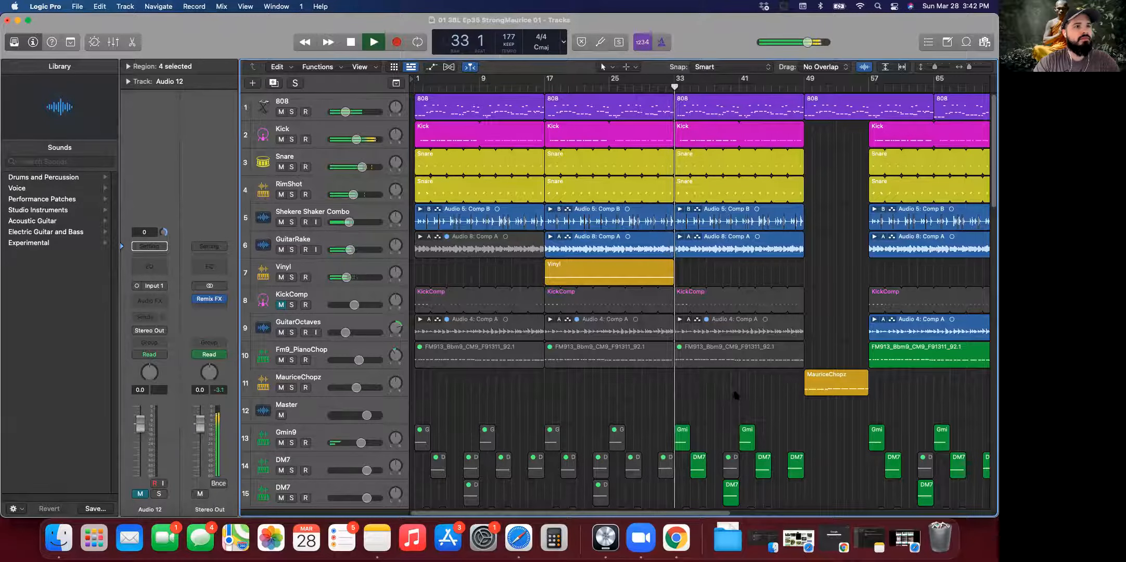
{"action": "scroll", "coordinate": [728, 395], "scroll_direction": "right", "scroll_amount": 5}
{"action": "scroll", "coordinate": [731, 394], "scroll_direction": "right", "scroll_amount": 3}
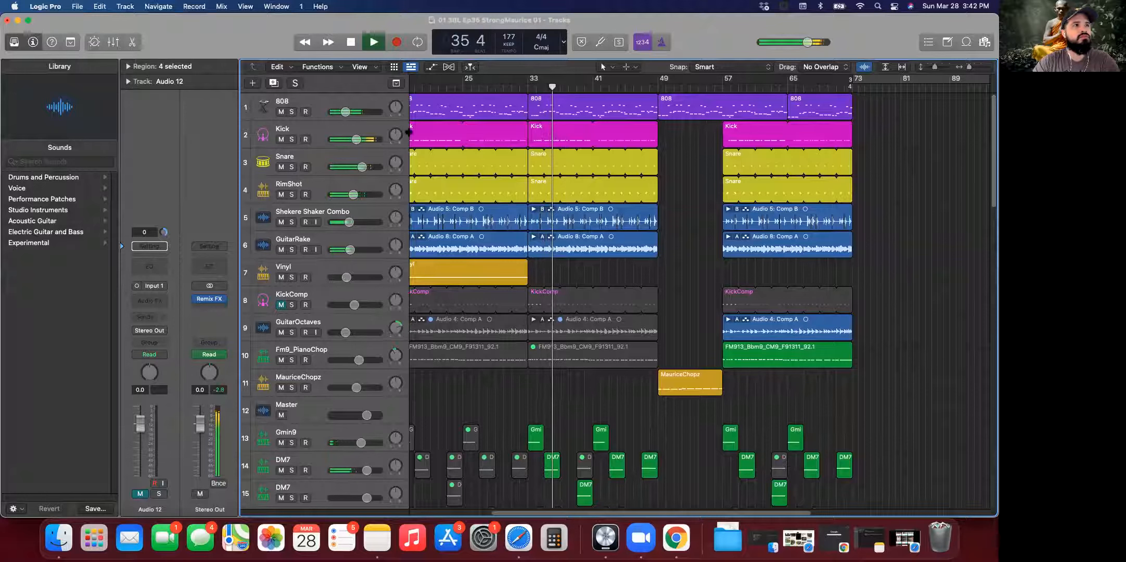
Step: Turn on cycle mode and bring the second part's regions, starting at bar 73, into view
{"action": "left_click", "coordinate": [416, 42]}
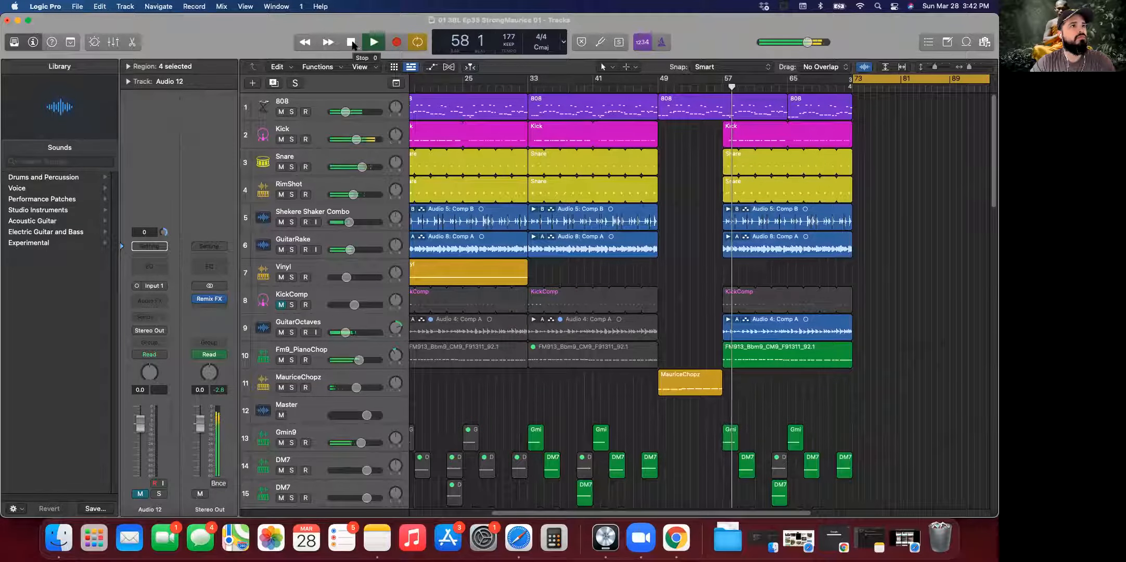
{"action": "scroll", "coordinate": [706, 152], "scroll_direction": "right", "scroll_amount": 5}
{"action": "scroll", "coordinate": [706, 151], "scroll_direction": "right", "scroll_amount": 8}
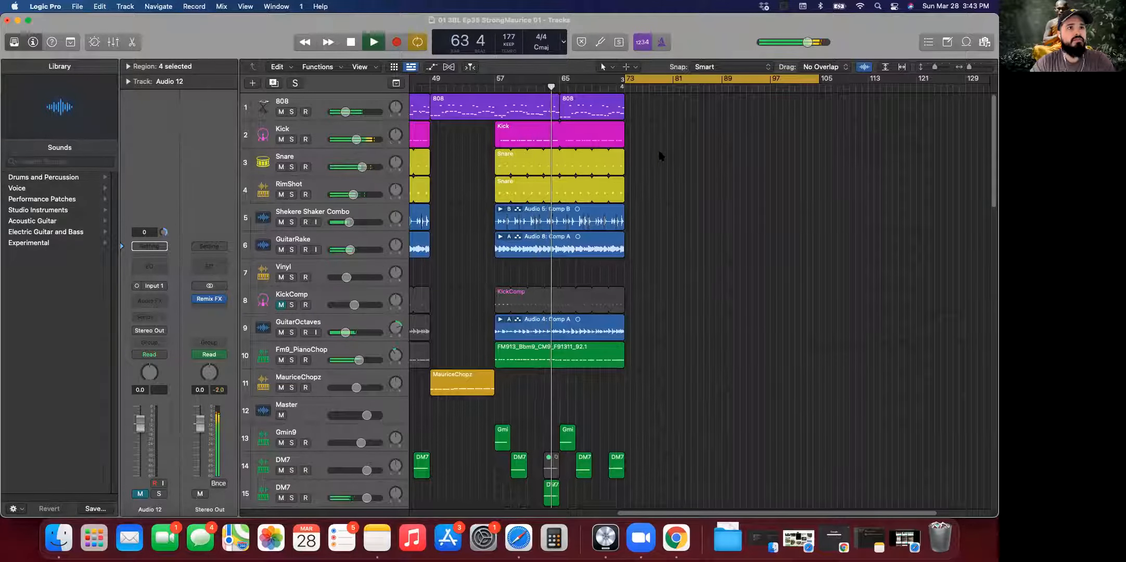
{"action": "scroll", "coordinate": [660, 155], "scroll_direction": "down", "scroll_amount": 6}
{"action": "scroll", "coordinate": [660, 156], "scroll_direction": "down", "scroll_amount": 7}
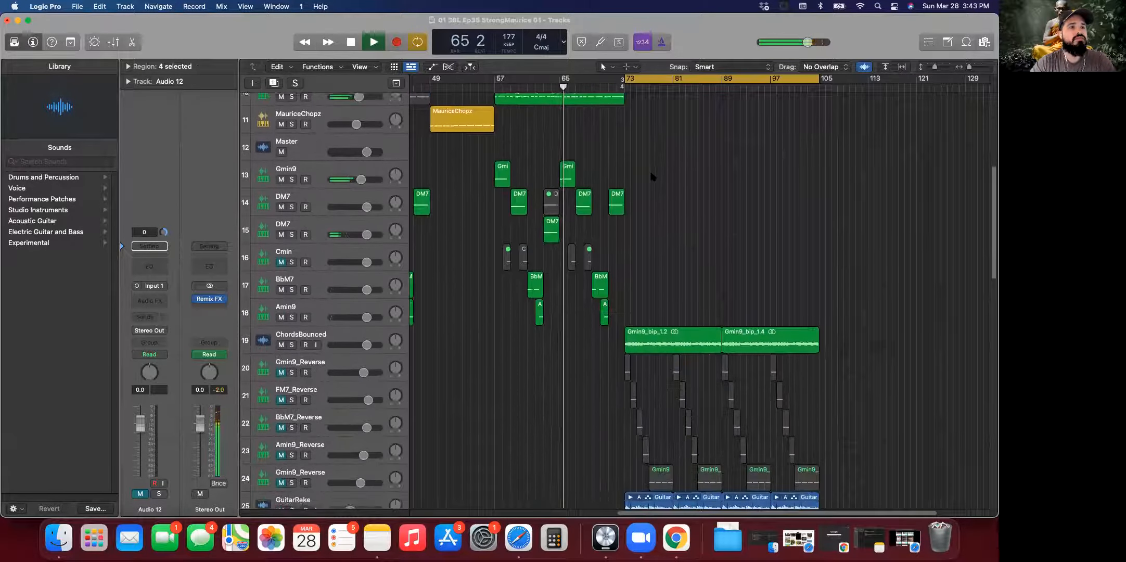
{"action": "scroll", "coordinate": [619, 237], "scroll_direction": "down", "scroll_amount": 2}
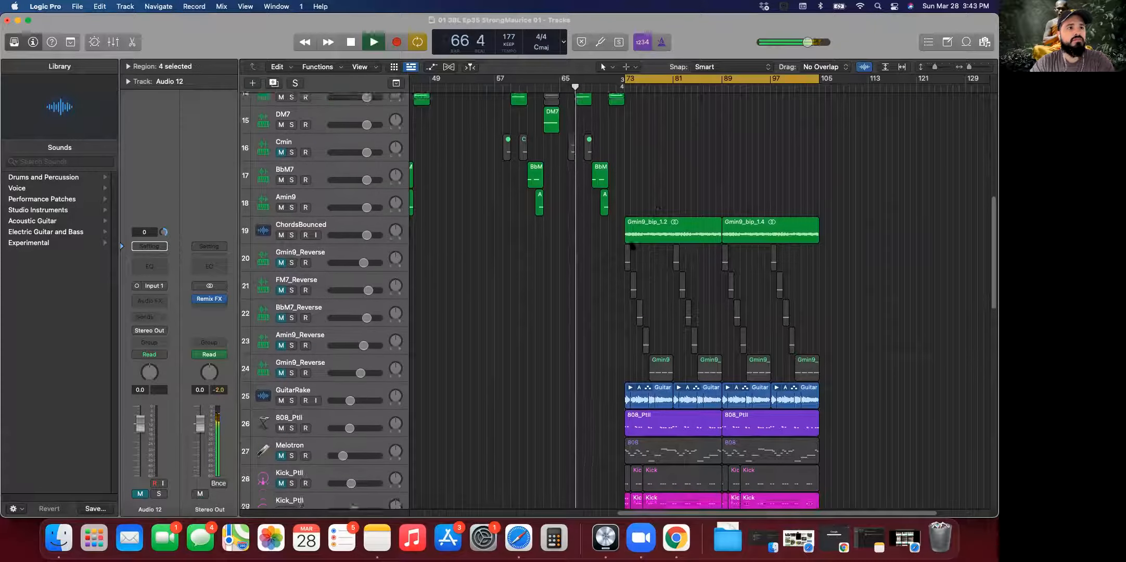
Step: Examine the second part's bounced chords, guitar, 808 and drum tracks while it plays
{"action": "scroll", "coordinate": [569, 266], "scroll_direction": "up", "scroll_amount": 5}
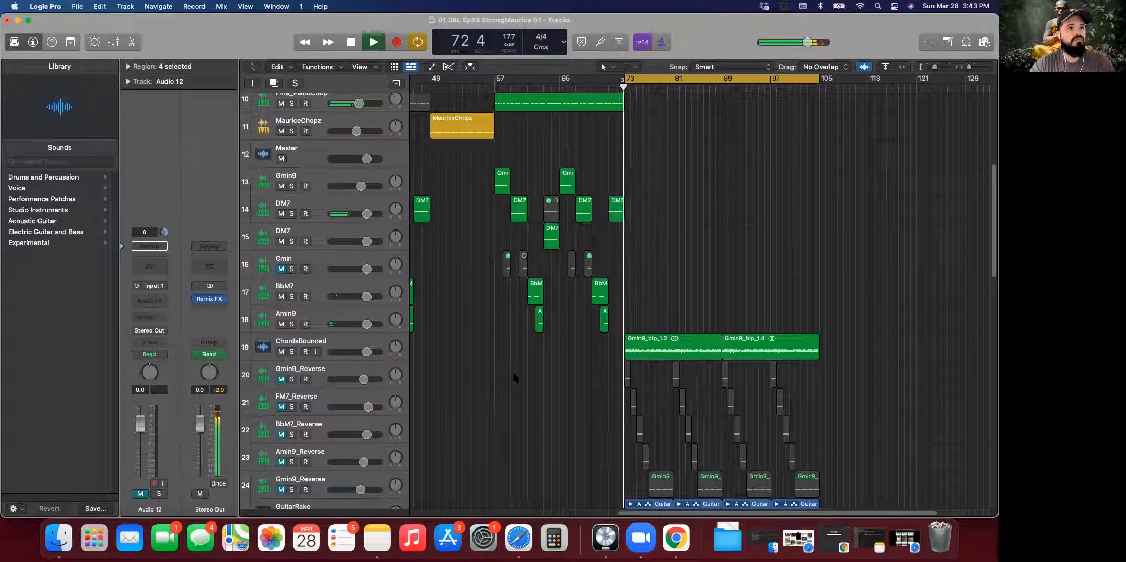
{"action": "scroll", "coordinate": [533, 381], "scroll_direction": "down", "scroll_amount": 5}
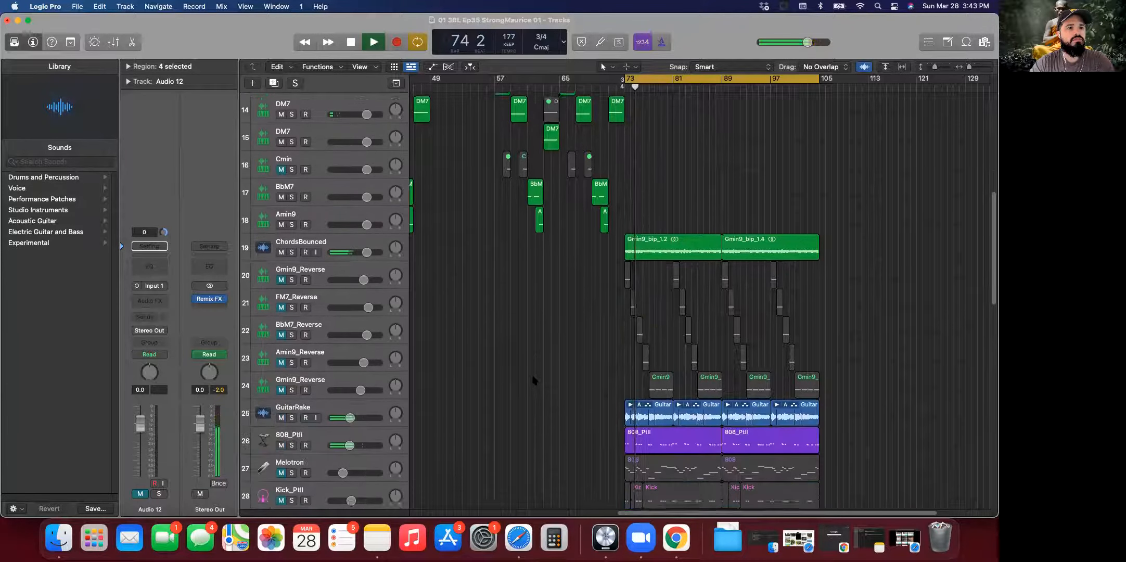
{"action": "scroll", "coordinate": [549, 379], "scroll_direction": "down", "scroll_amount": 3}
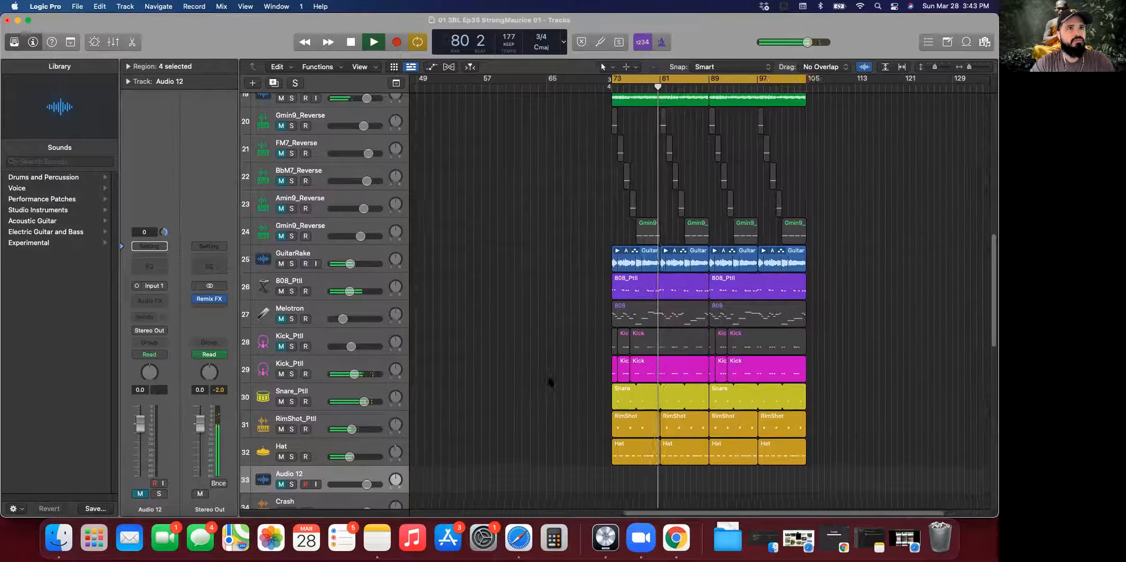
{"action": "scroll", "coordinate": [549, 382], "scroll_direction": "right", "scroll_amount": 5}
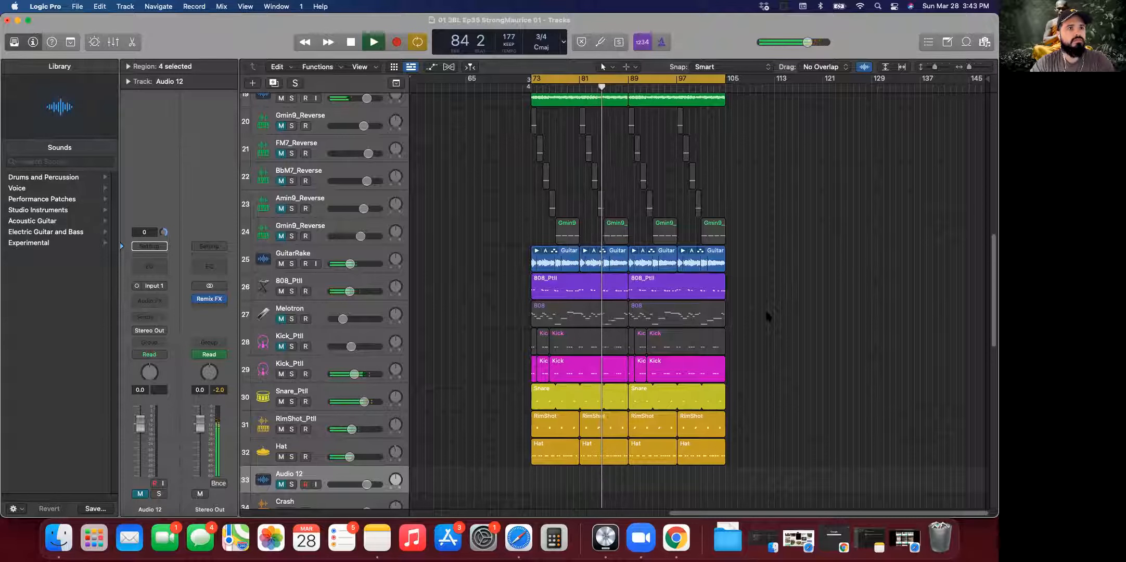
{"action": "scroll", "coordinate": [764, 312], "scroll_direction": "up", "scroll_amount": 5}
{"action": "scroll", "coordinate": [764, 261], "scroll_direction": "up", "scroll_amount": 1}
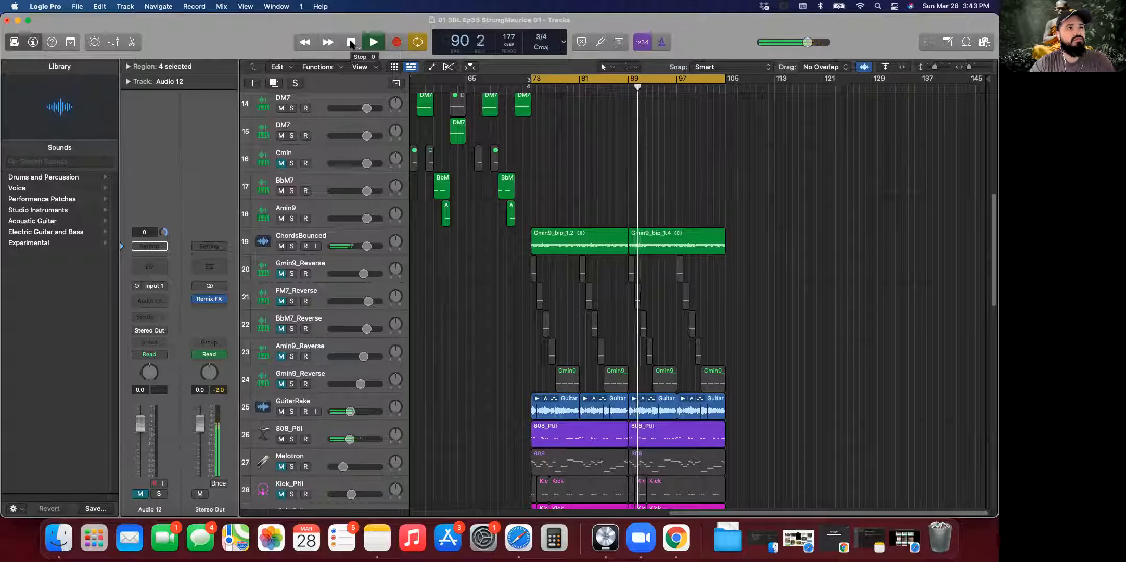
{"action": "scroll", "coordinate": [481, 363], "scroll_direction": "down", "scroll_amount": 4}
{"action": "scroll", "coordinate": [483, 368], "scroll_direction": "down", "scroll_amount": 1}
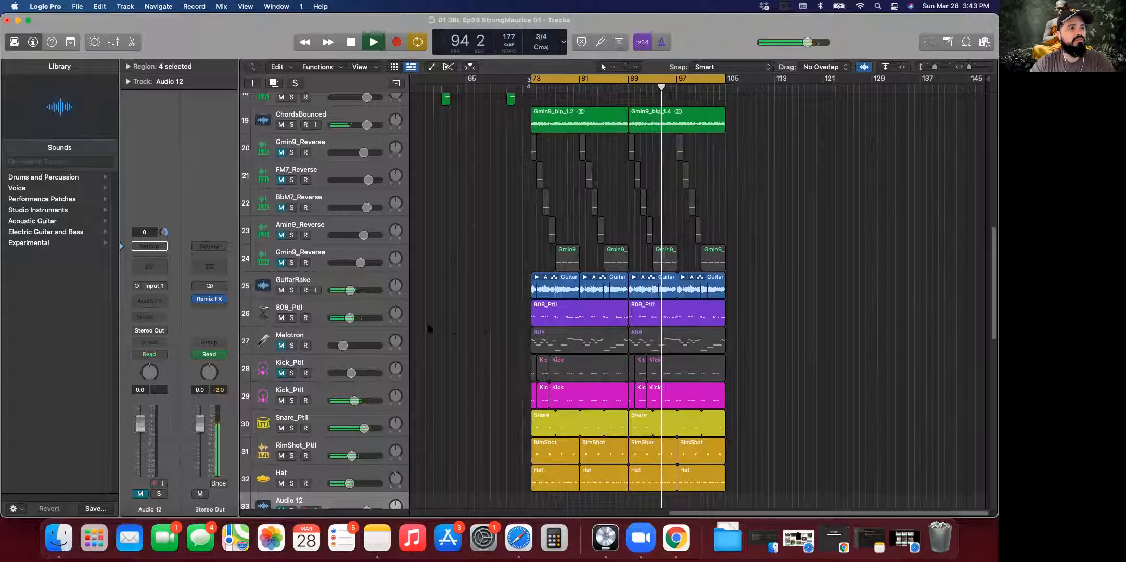
Step: Audition the Melotron track by unmuting it briefly and muting it again, and stop playback
{"action": "left_click", "coordinate": [282, 346]}
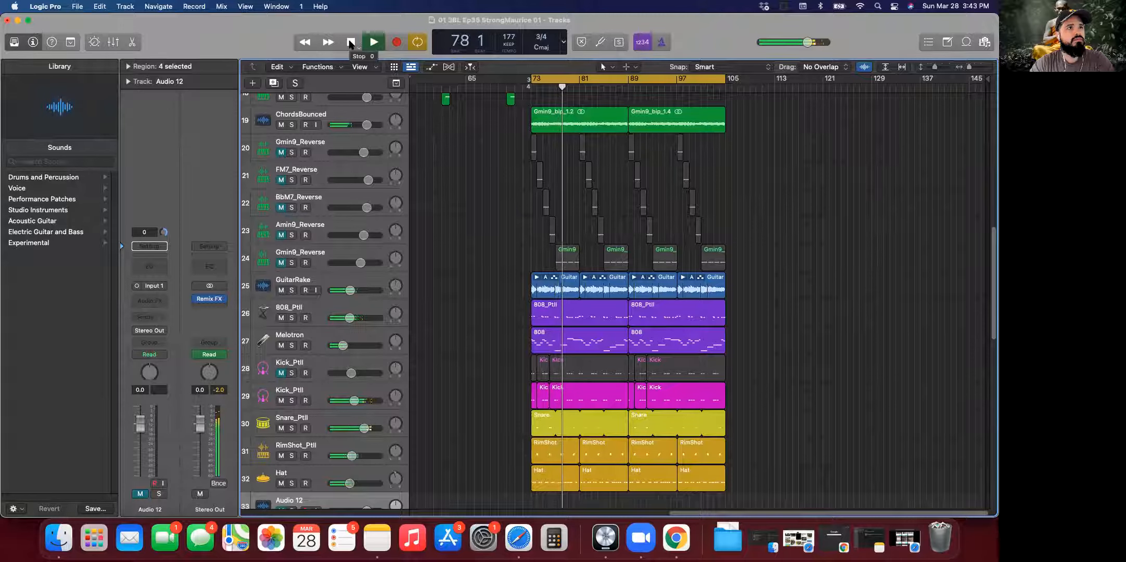
{"action": "left_click", "coordinate": [282, 345]}
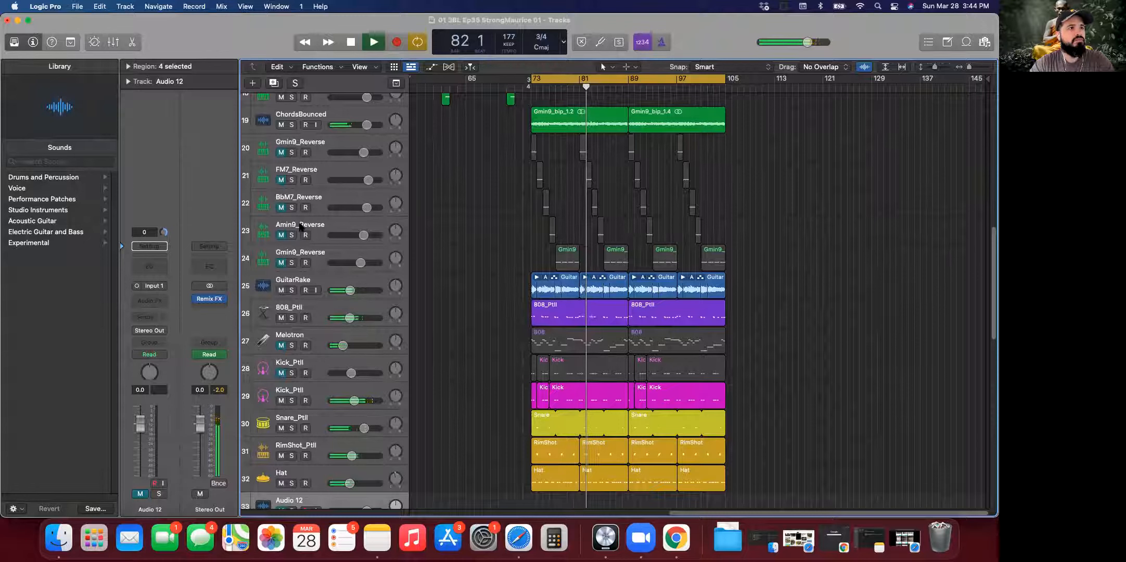
{"action": "left_click", "coordinate": [352, 44]}
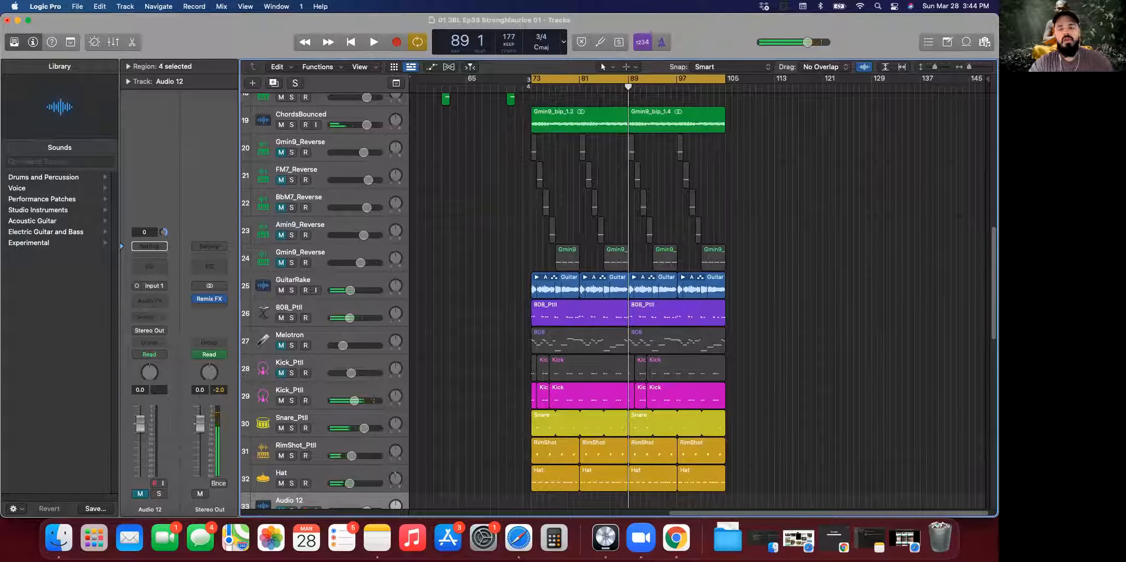
Step: Create a new track with duplicate settings from the Gmin9 track
{"action": "scroll", "coordinate": [560, 229], "scroll_direction": "left", "scroll_amount": 15}
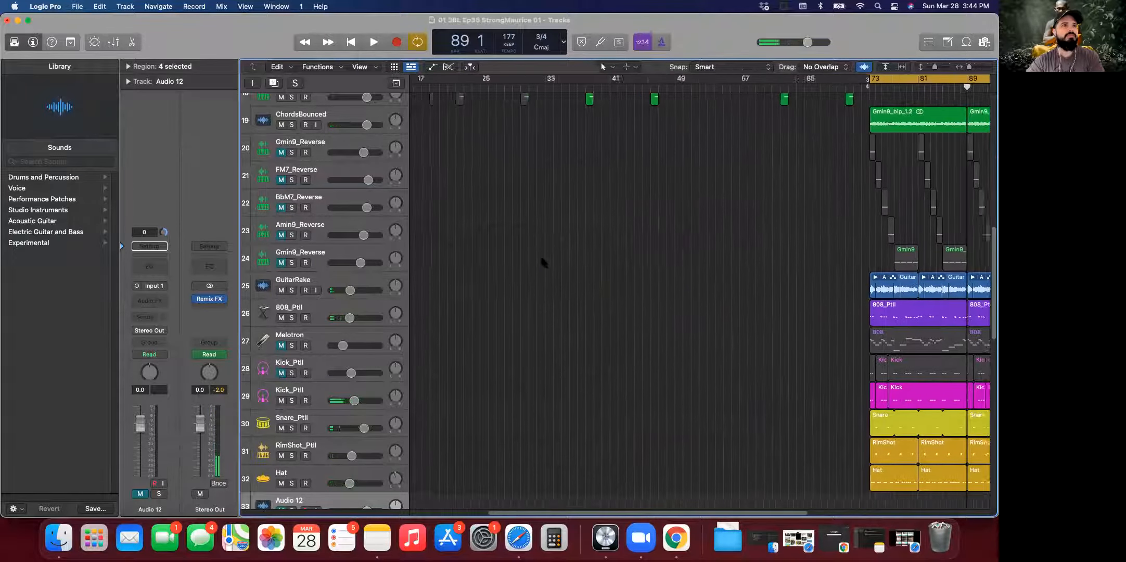
{"action": "scroll", "coordinate": [543, 262], "scroll_direction": "up", "scroll_amount": 15}
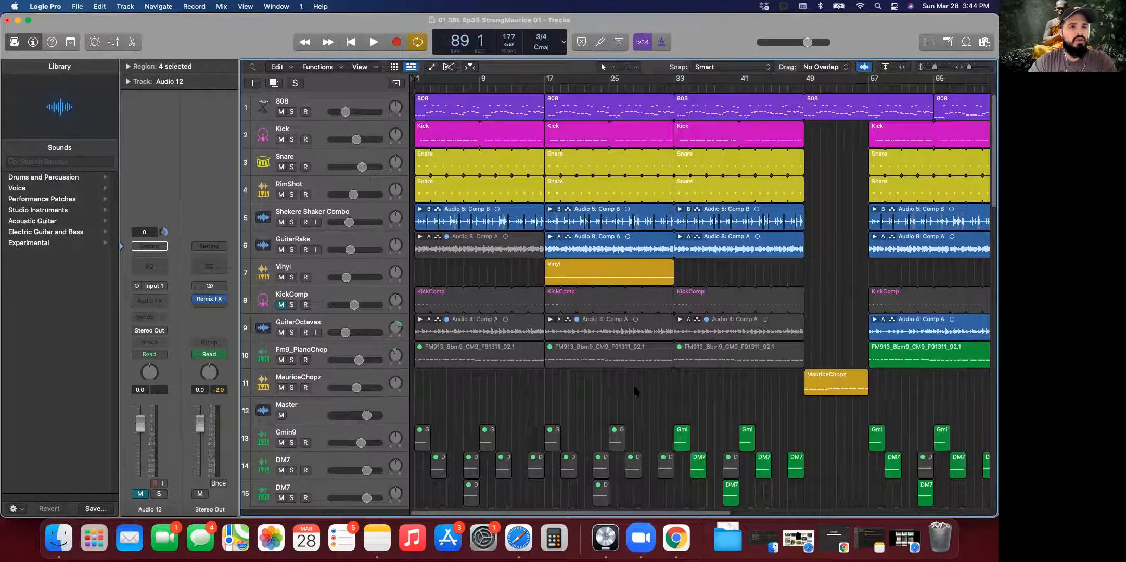
{"action": "scroll", "coordinate": [632, 383], "scroll_direction": "down", "scroll_amount": 15}
{"action": "scroll", "coordinate": [635, 390], "scroll_direction": "up", "scroll_amount": 7}
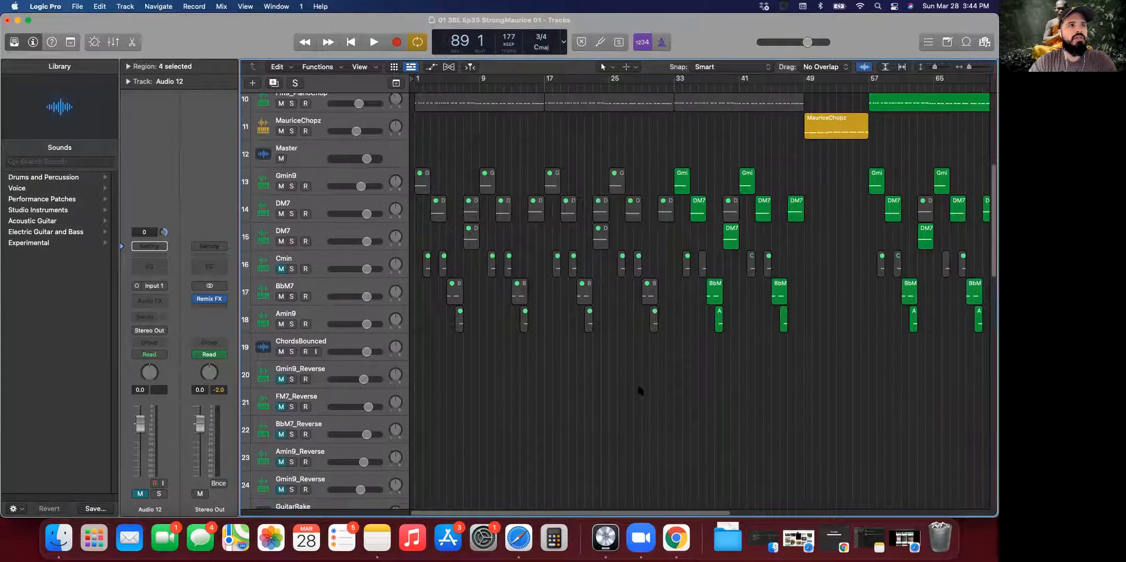
{"action": "scroll", "coordinate": [671, 381], "scroll_direction": "right", "scroll_amount": 6}
{"action": "scroll", "coordinate": [663, 372], "scroll_direction": "up", "scroll_amount": 1}
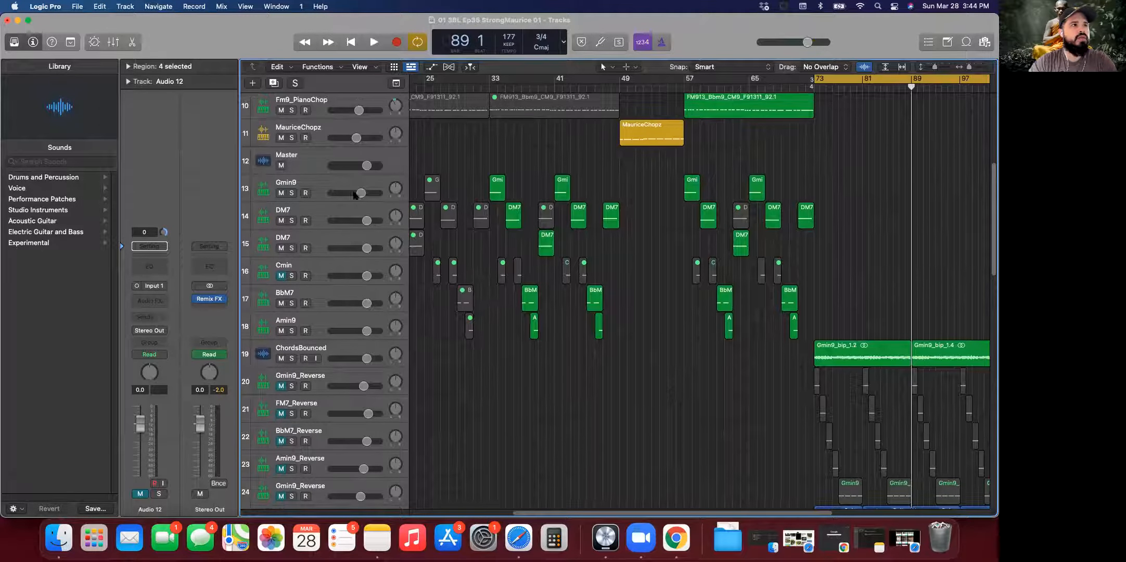
{"action": "left_click", "coordinate": [325, 184]}
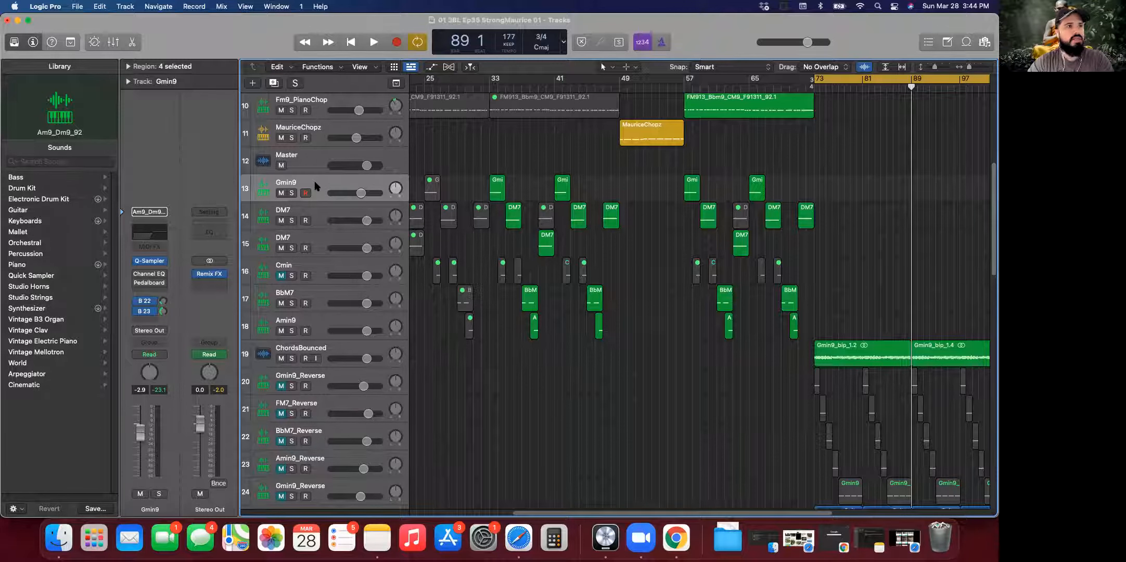
{"action": "key", "text": "super+d"}
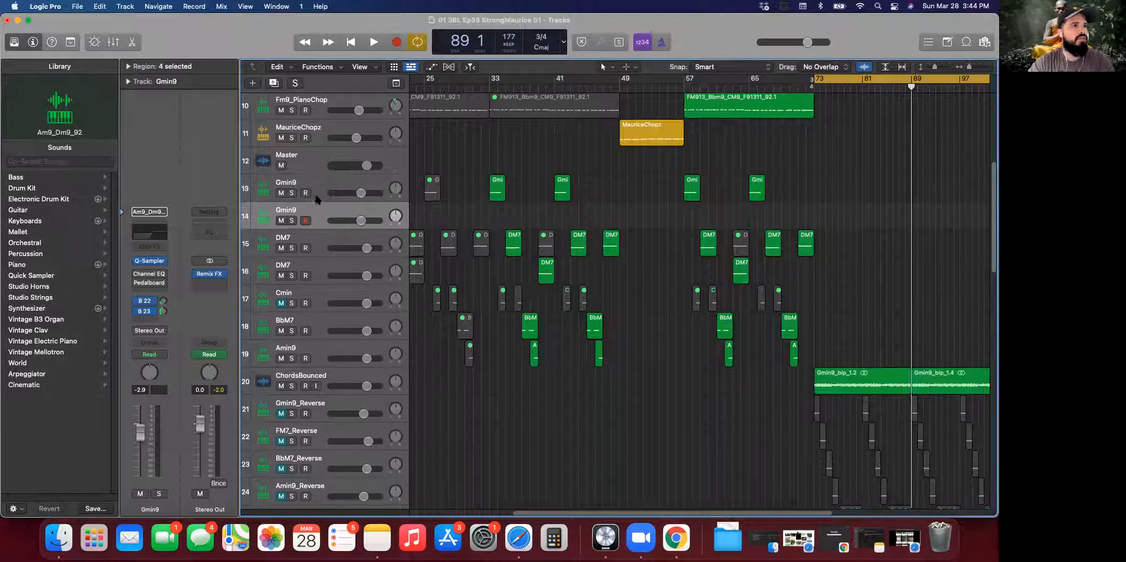
Step: Solo the duplicated Gmin9 track and open its Quick Sampler
{"action": "left_click", "coordinate": [292, 221]}
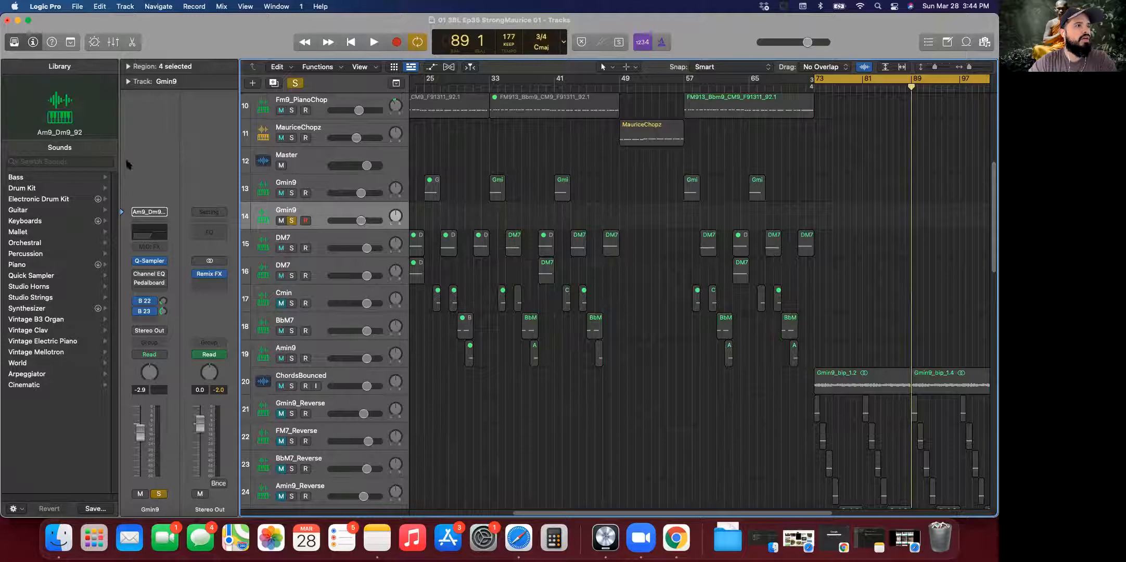
{"action": "left_click", "coordinate": [149, 261]}
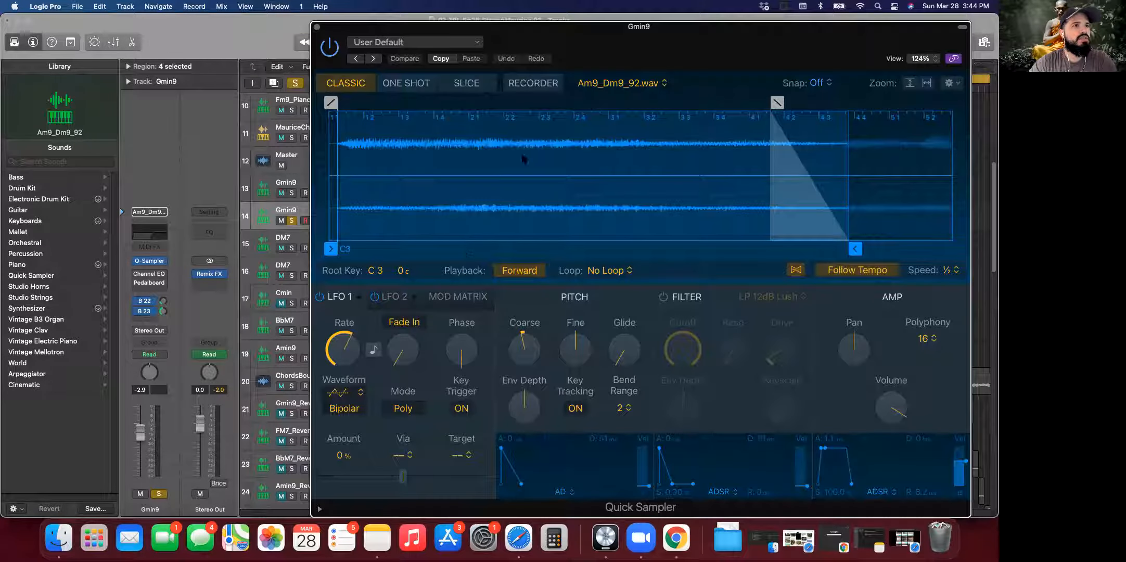
Step: Switch the duplicated Gmin9 track's sampler to One Shot mode and examine the full Am9_Dm9_92.wav waveform
{"action": "scroll", "coordinate": [492, 140], "scroll_direction": "down", "scroll_amount": 3}
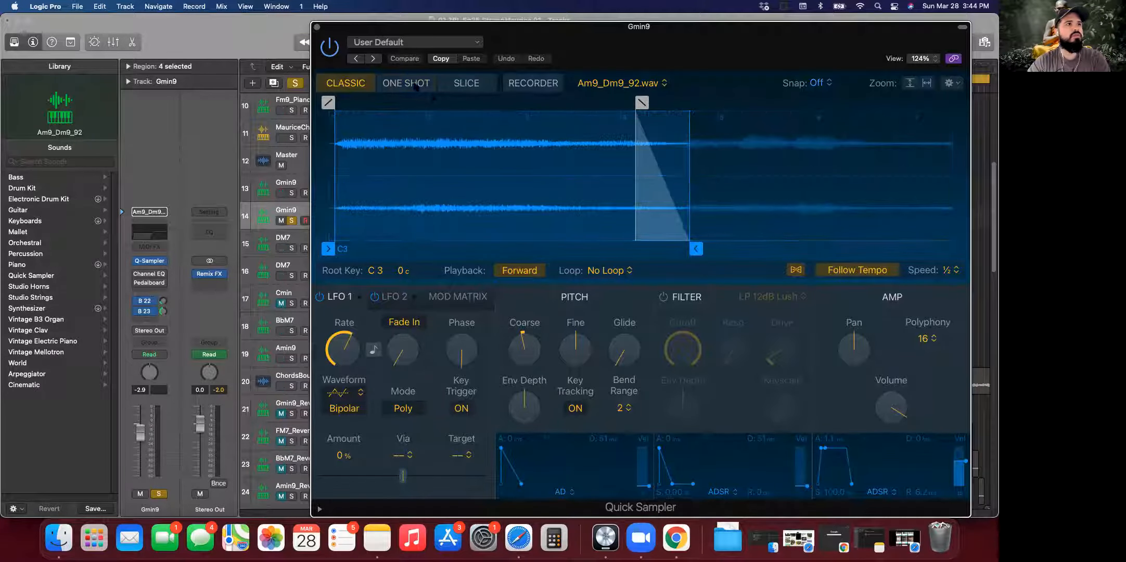
{"action": "left_click", "coordinate": [417, 84]}
{"action": "scroll", "coordinate": [555, 187], "scroll_direction": "down", "scroll_amount": 5}
{"action": "scroll", "coordinate": [554, 187], "scroll_direction": "down", "scroll_amount": 5}
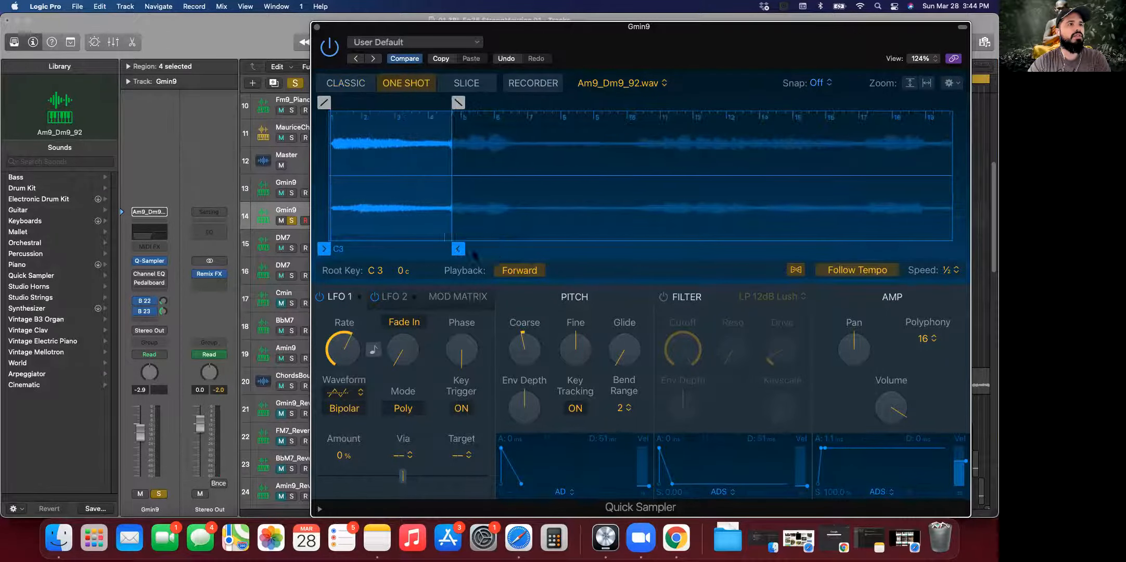
{"action": "scroll", "coordinate": [502, 196], "scroll_direction": "up", "scroll_amount": 5}
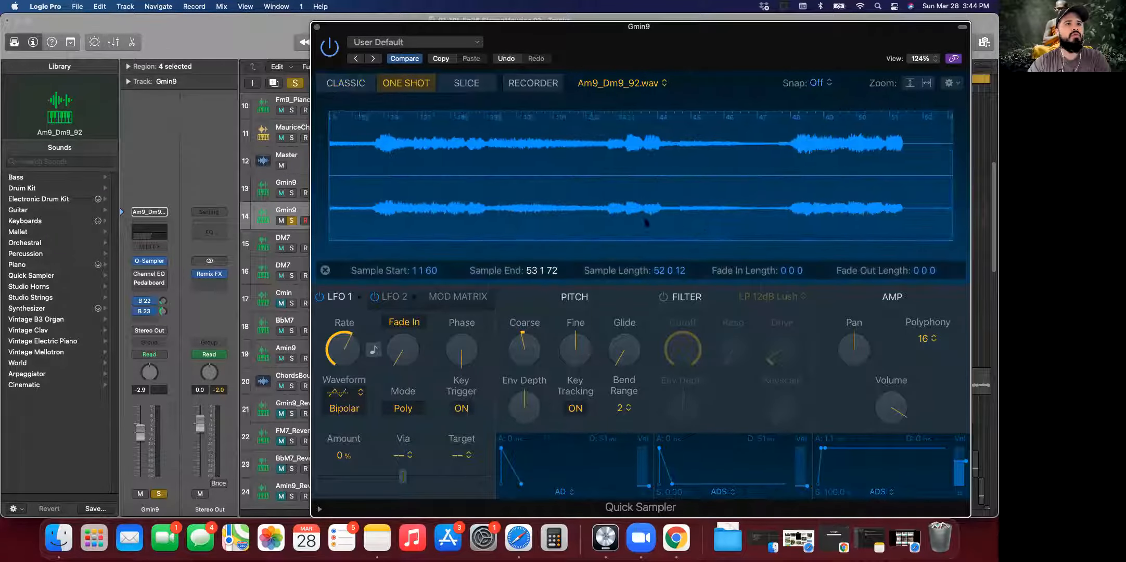
Step: Set the duplicated sampler's coarse pitch to 0 and audition the original loop
{"action": "mouse_move", "coordinate": [524, 347]}
{"action": "left_click_drag", "start_coordinate": [524, 340], "coordinate": [524, 336]}
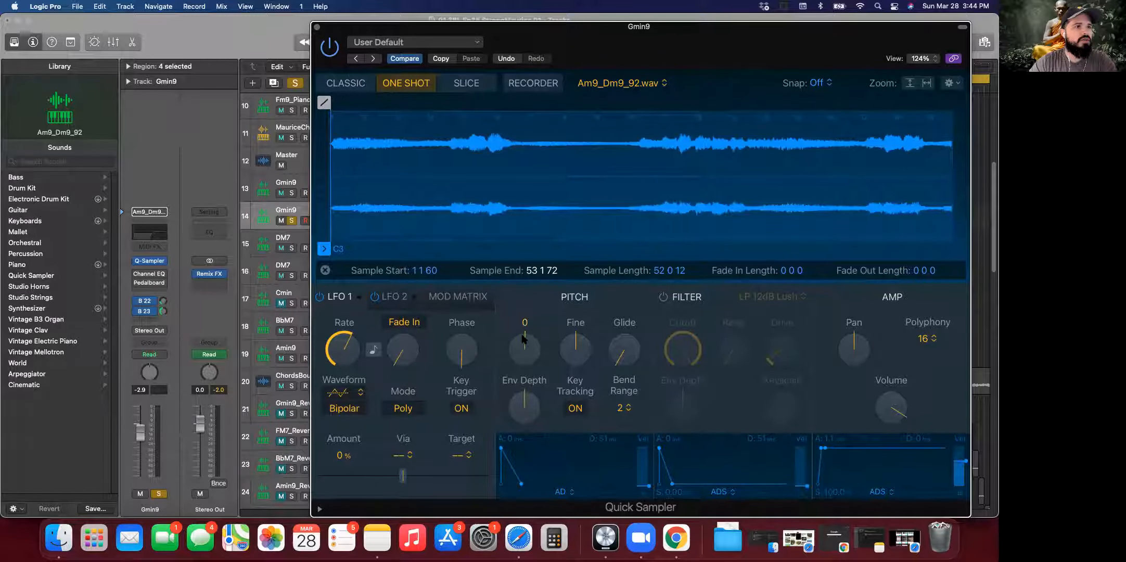
{"action": "left_click", "coordinate": [337, 250]}
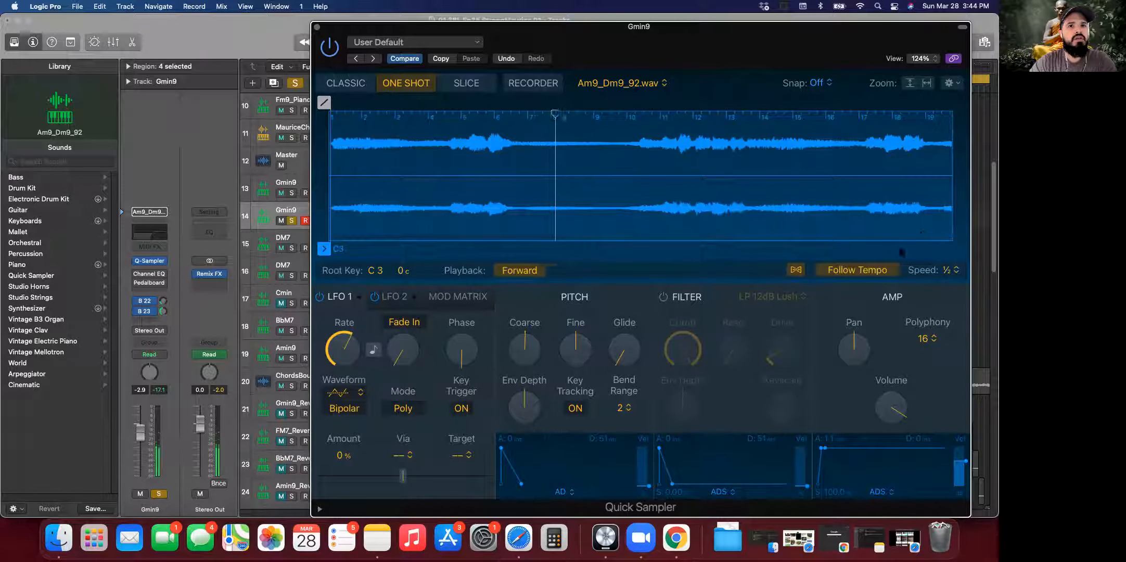
Step: Set the duplicated sampler's playback speed to 1, audition the loop again and close Quick Sampler
{"action": "left_click", "coordinate": [356, 84]}
{"action": "left_click", "coordinate": [403, 86]}
{"action": "left_click", "coordinate": [958, 271]}
{"action": "left_click", "coordinate": [956, 284]}
{"action": "left_click", "coordinate": [338, 249]}
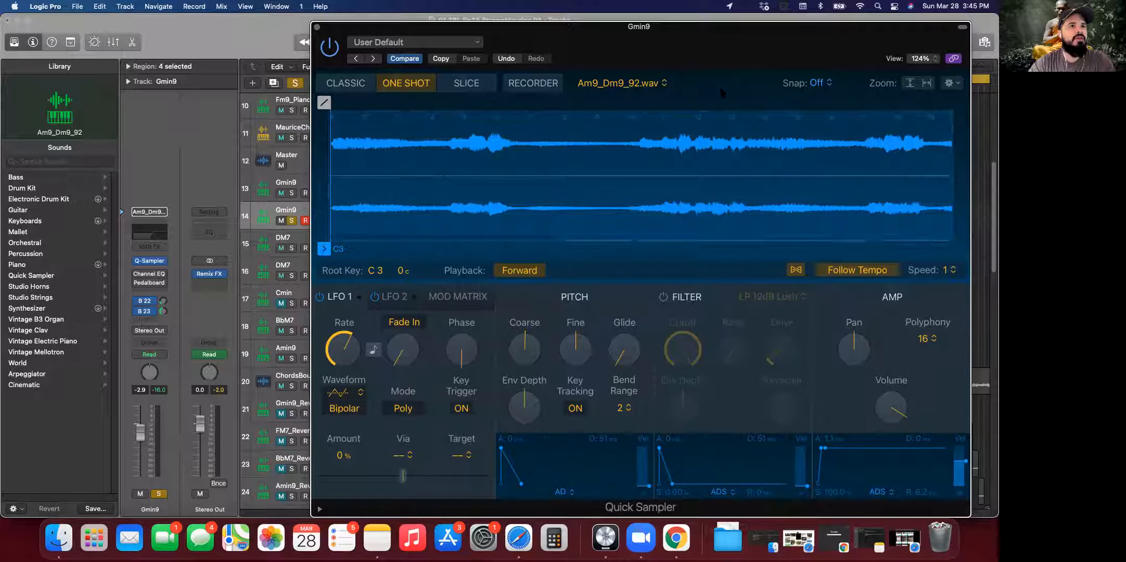
{"action": "left_click", "coordinate": [623, 90]}
{"action": "left_click", "coordinate": [701, 64]}
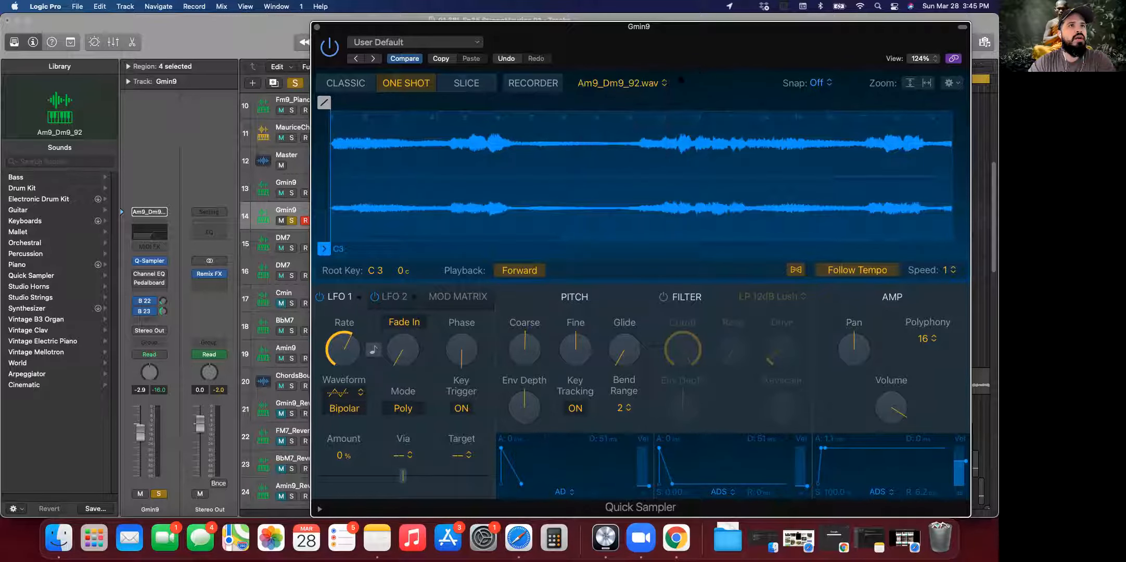
{"action": "left_click", "coordinate": [317, 27]}
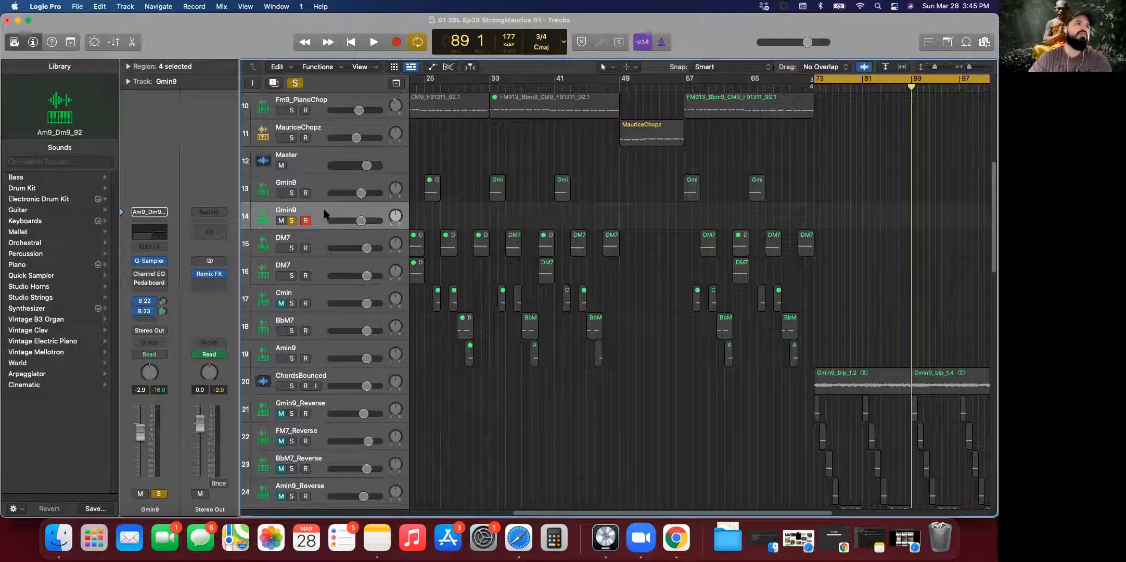
Step: Solo the original Gmin9 track and open its Quick Sampler
{"action": "left_click", "coordinate": [292, 194]}
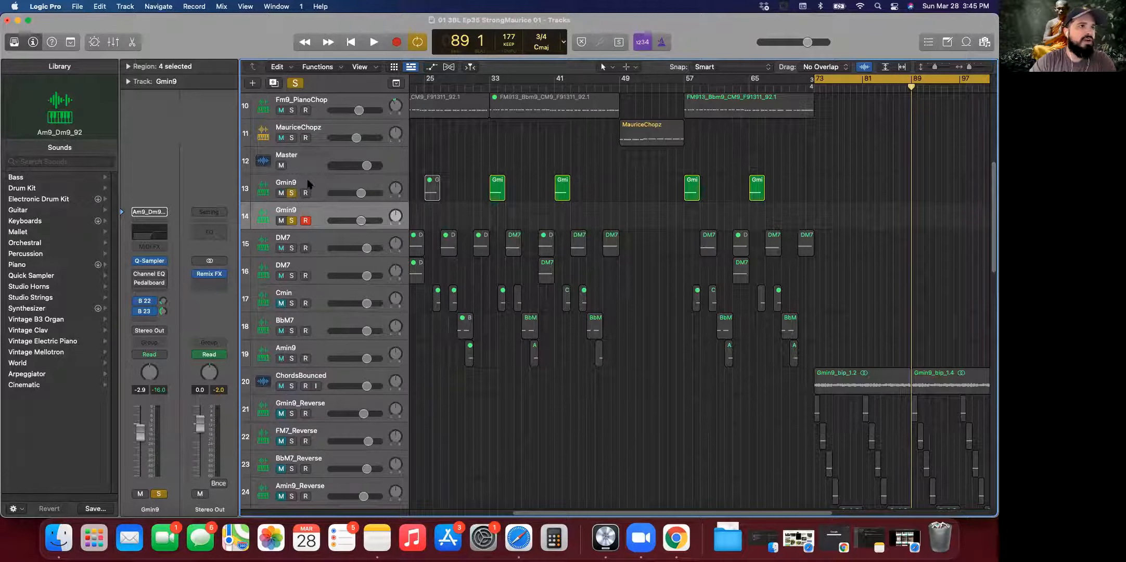
{"action": "left_click", "coordinate": [342, 186]}
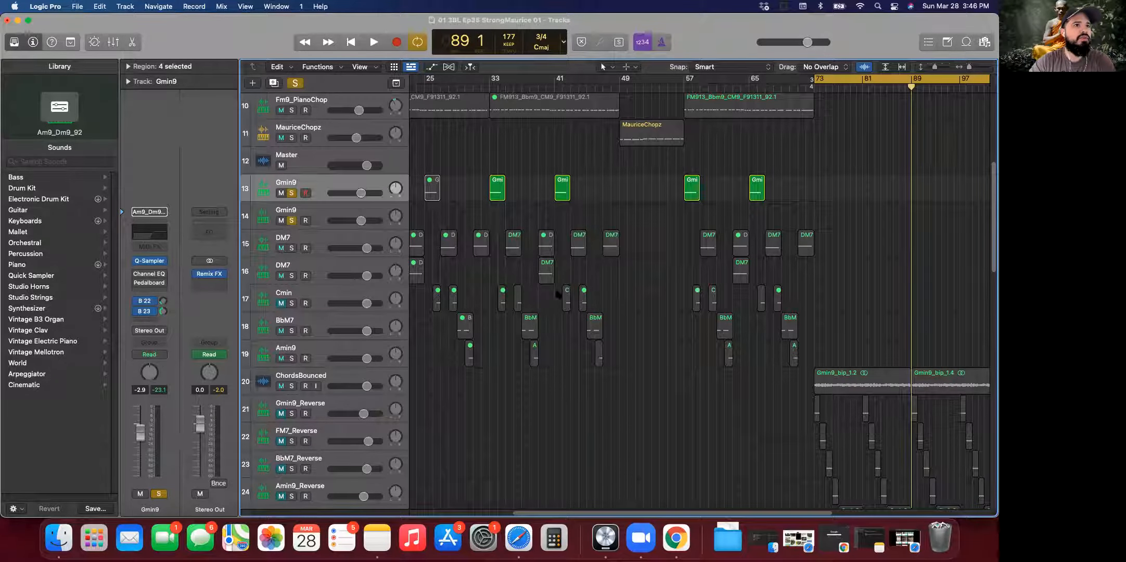
{"action": "left_click", "coordinate": [149, 261]}
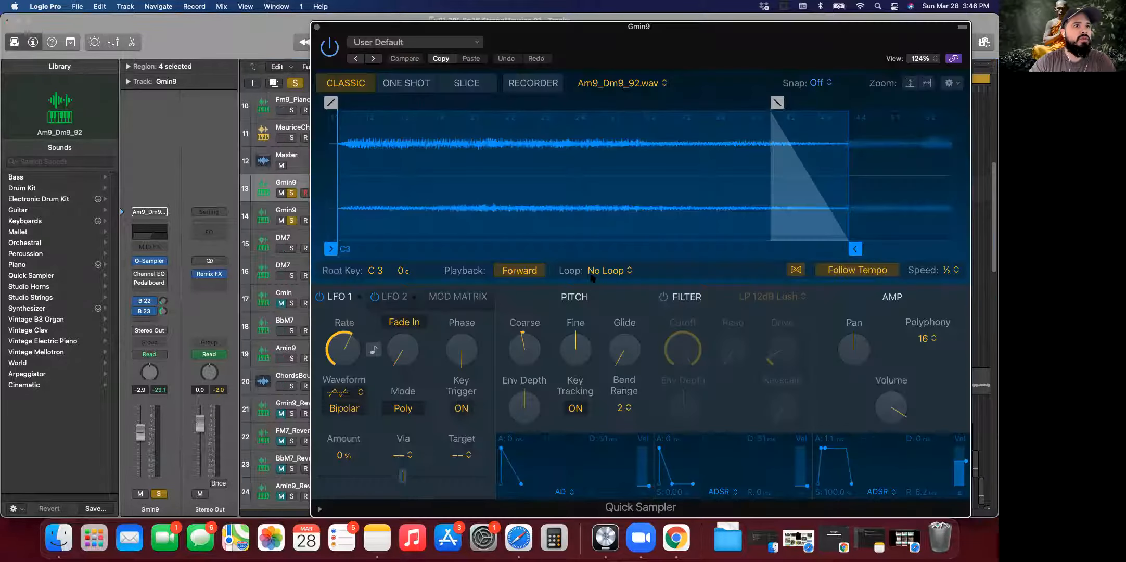
Step: Audition the trimmed Gmin9 chord sample repeatedly, check its coarse pitch setting and close Quick Sampler
{"action": "left_click", "coordinate": [342, 249]}
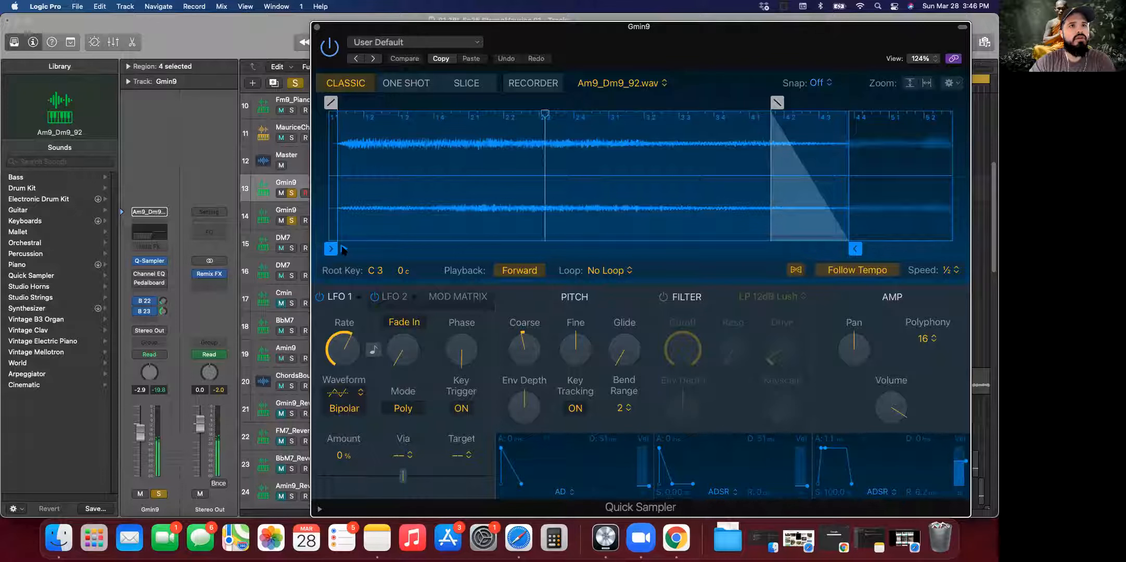
{"action": "mouse_move", "coordinate": [517, 344]}
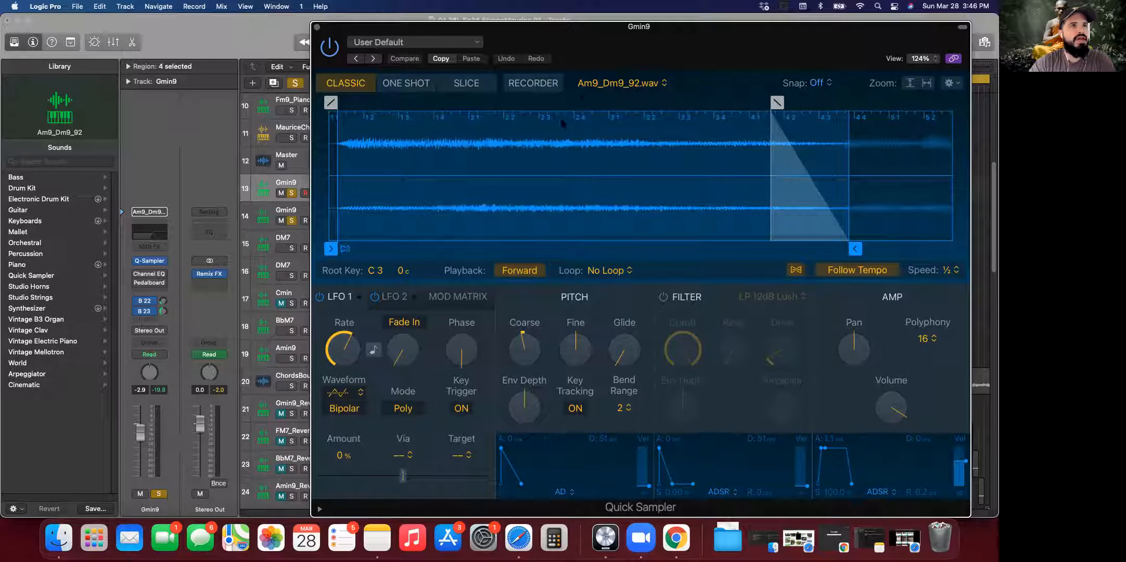
{"action": "left_click", "coordinate": [342, 250]}
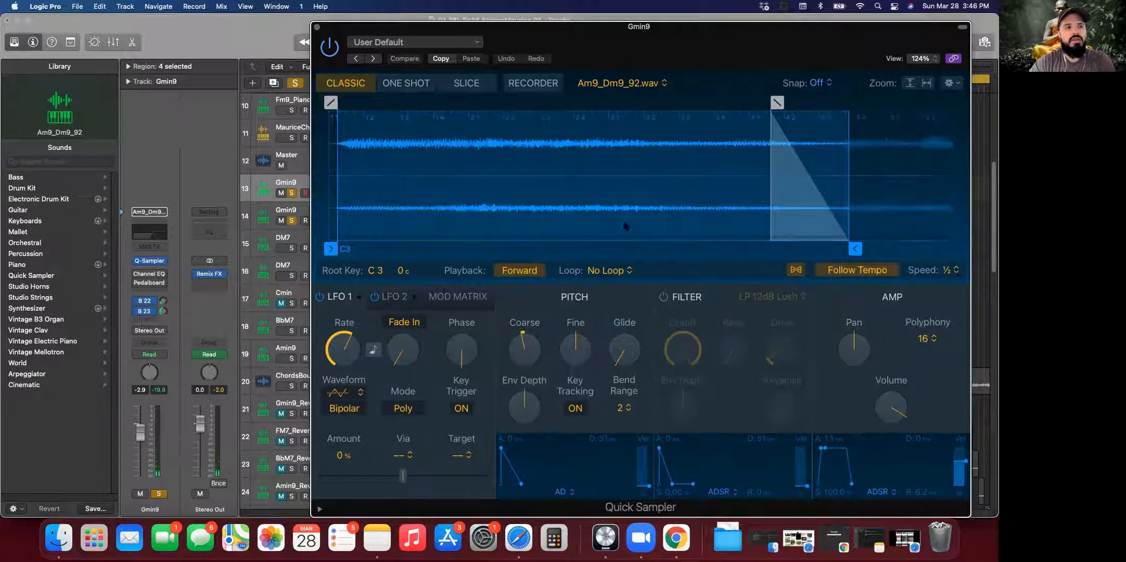
{"action": "left_click", "coordinate": [342, 250]}
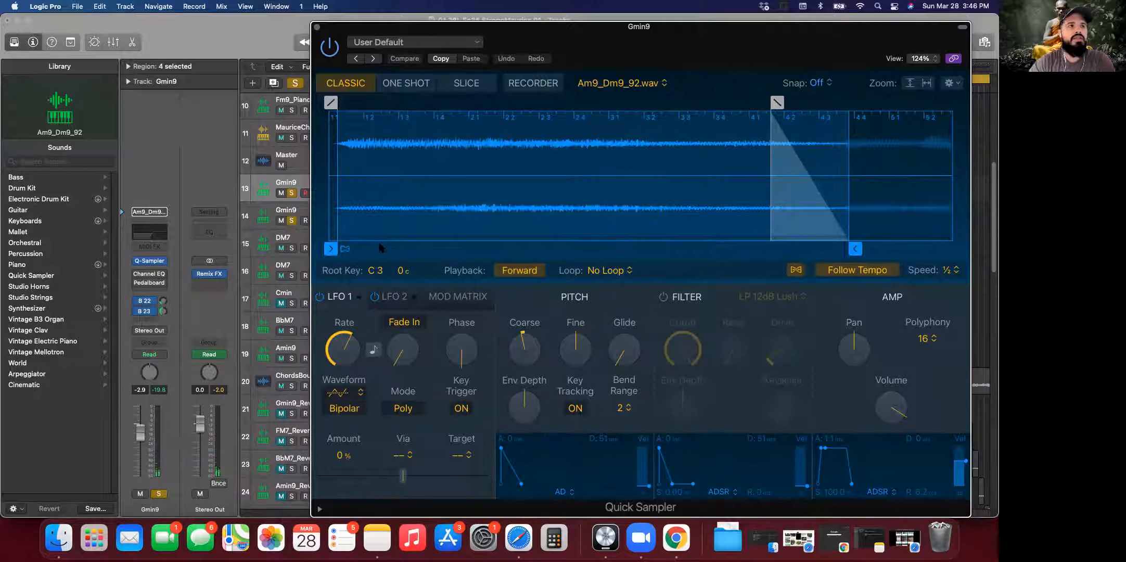
{"action": "left_click", "coordinate": [343, 250]}
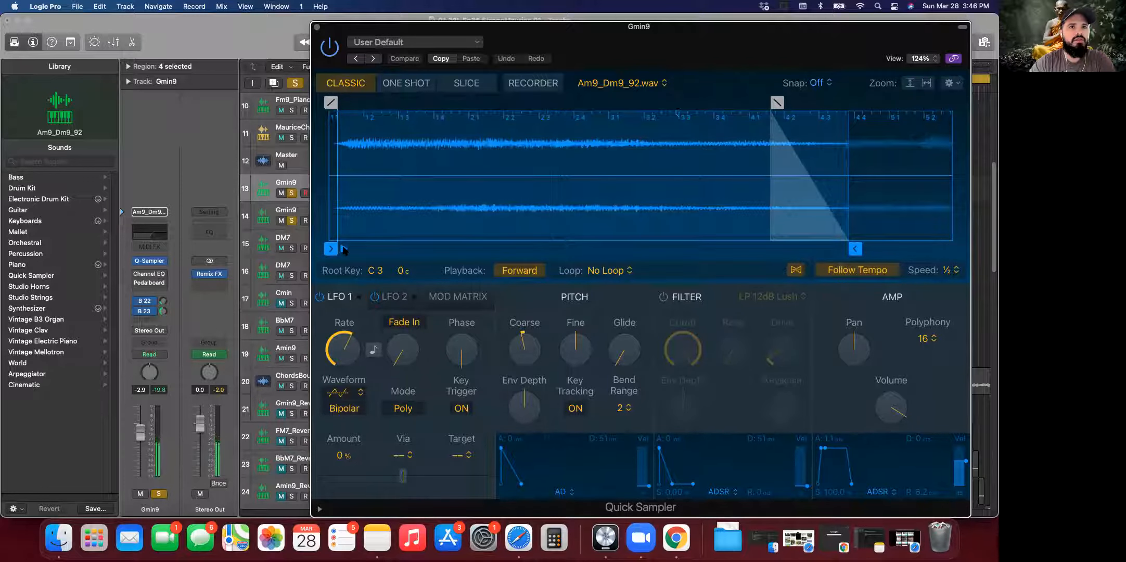
{"action": "left_click", "coordinate": [317, 27]}
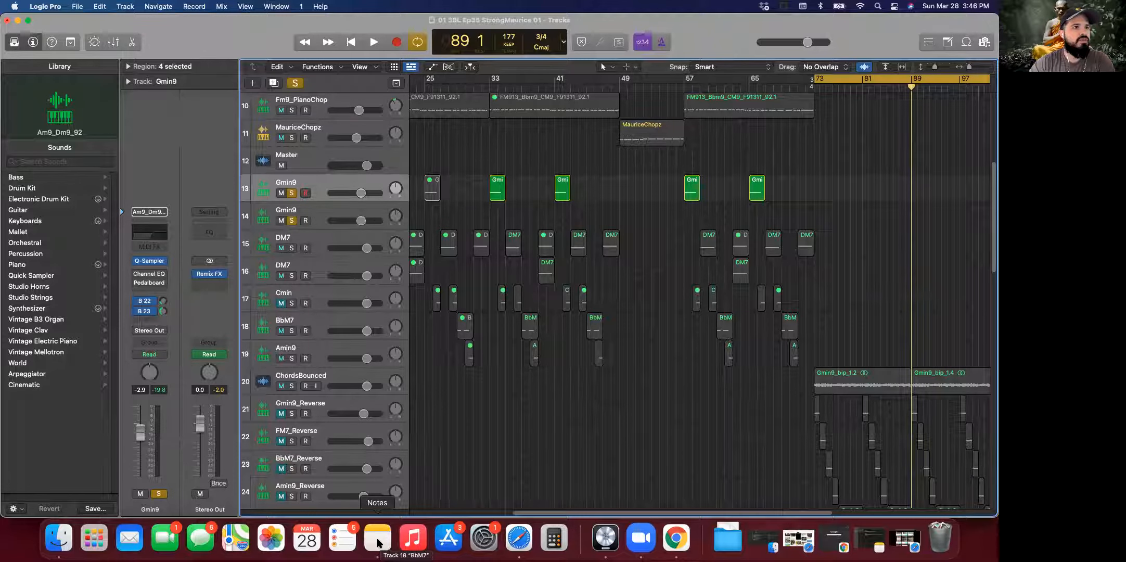
Step: Switch to Notes, highlight the Part 1 progression Gminor9 | D7 | BbMaj7 | Amin7 | D7, and minimize the note
{"action": "left_click", "coordinate": [377, 539]}
{"action": "left_click_drag", "start_coordinate": [213, 117], "coordinate": [325, 104]}
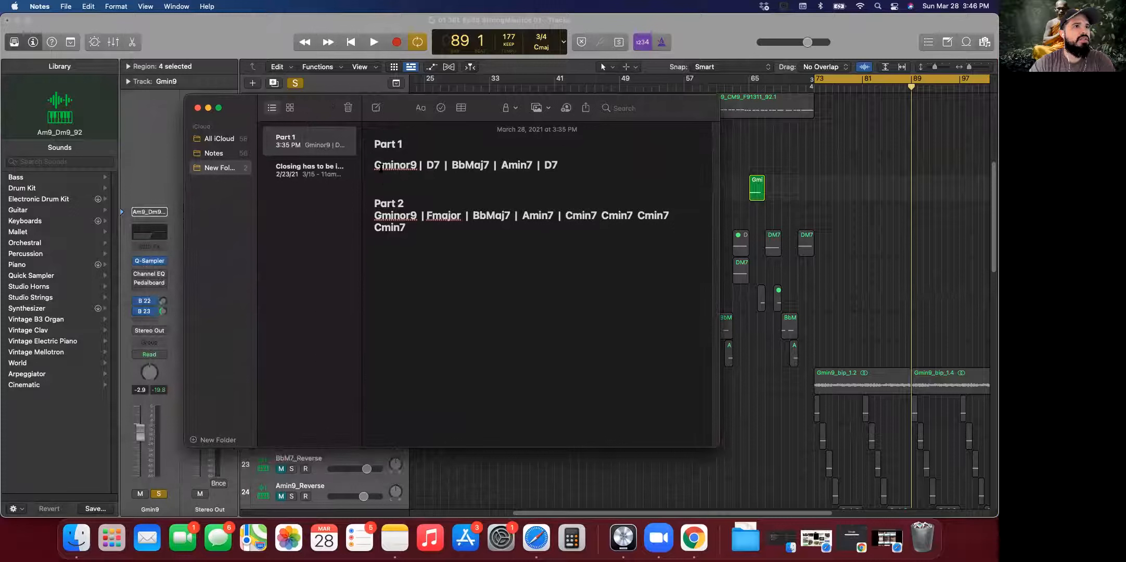
{"action": "left_click_drag", "start_coordinate": [378, 164], "coordinate": [538, 168]}
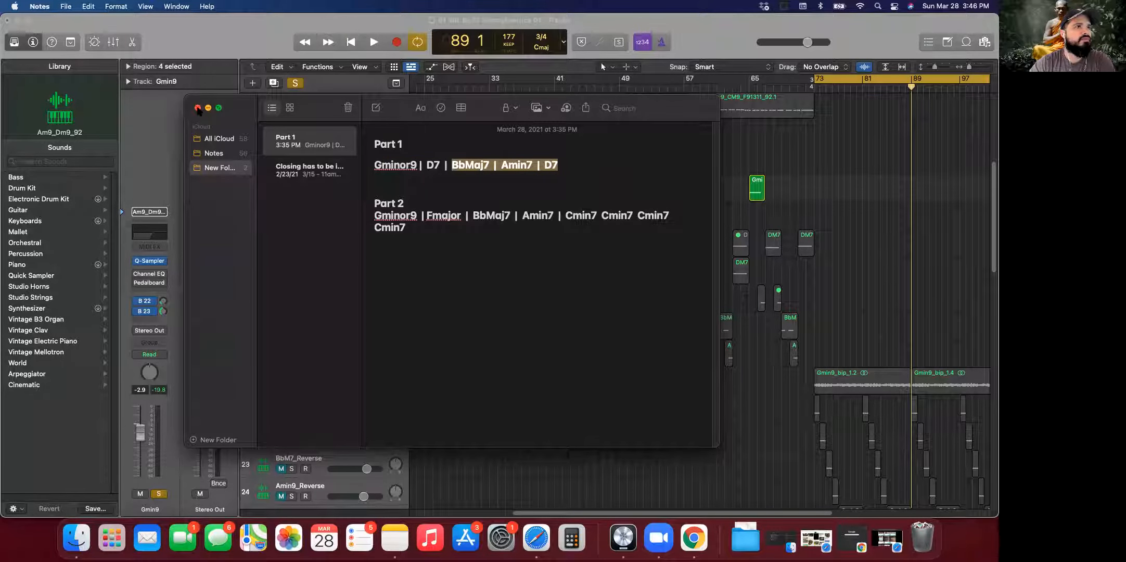
{"action": "left_click", "coordinate": [457, 172]}
{"action": "left_click_drag", "start_coordinate": [563, 166], "coordinate": [375, 158]}
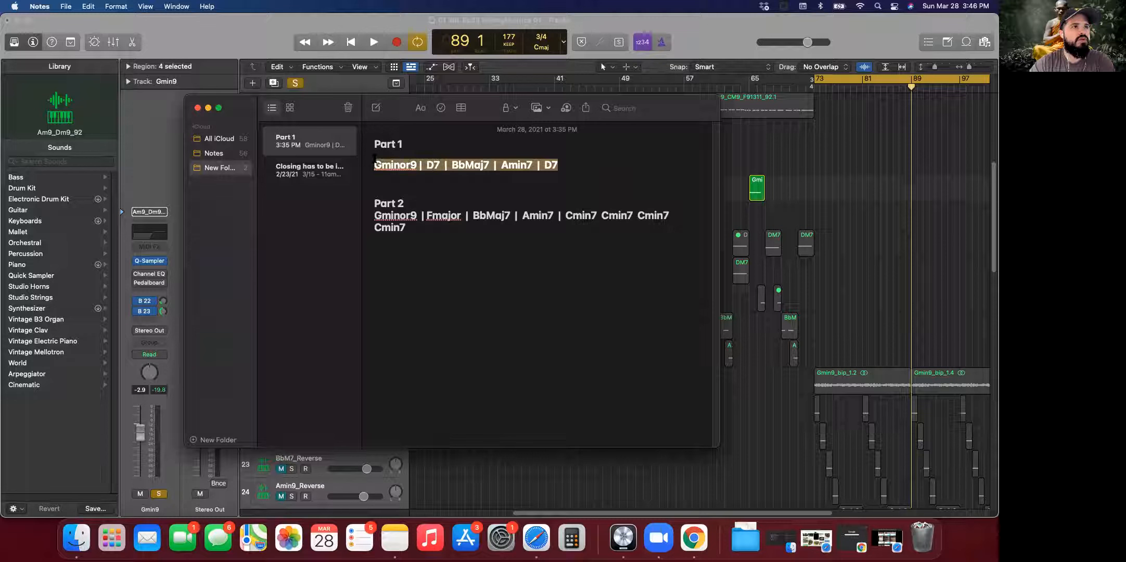
{"action": "left_click", "coordinate": [208, 108]}
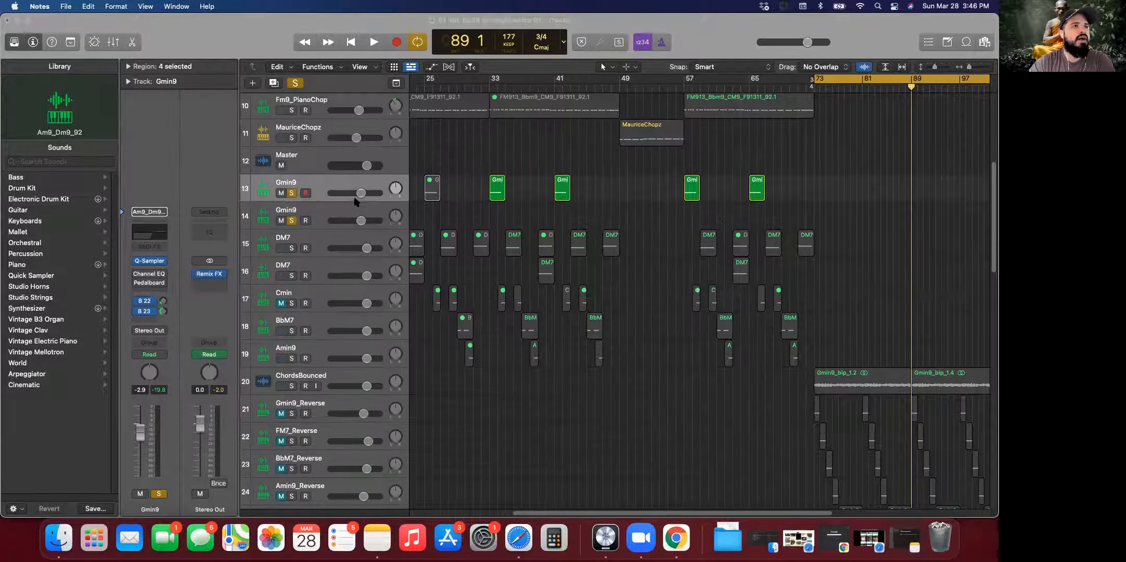
Step: Delete the duplicated Gmin9 track below the original
{"action": "left_click", "coordinate": [329, 212]}
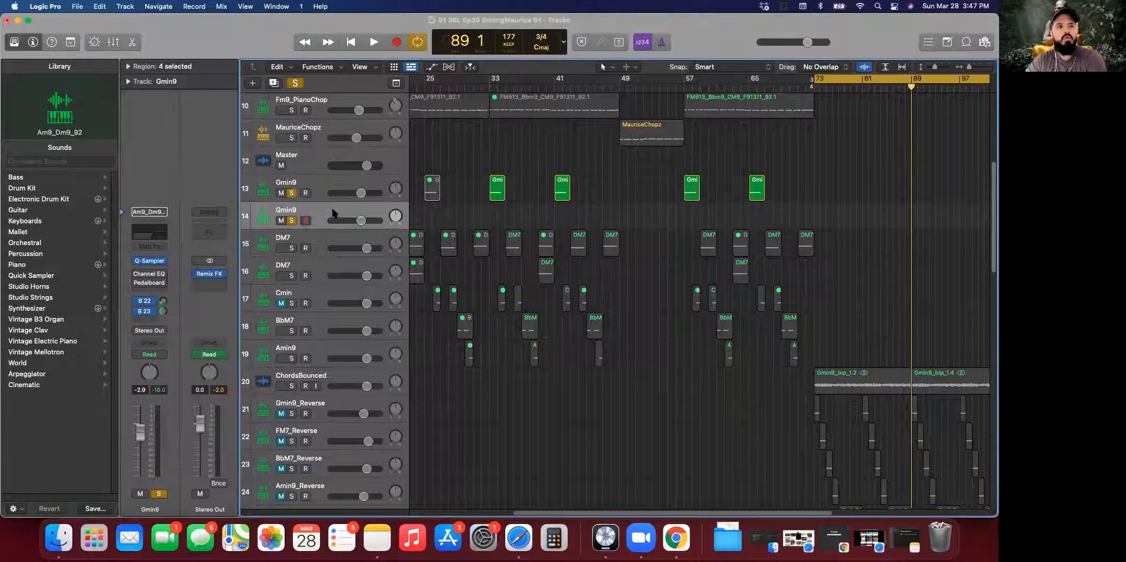
{"action": "key", "text": "super+BackSpace"}
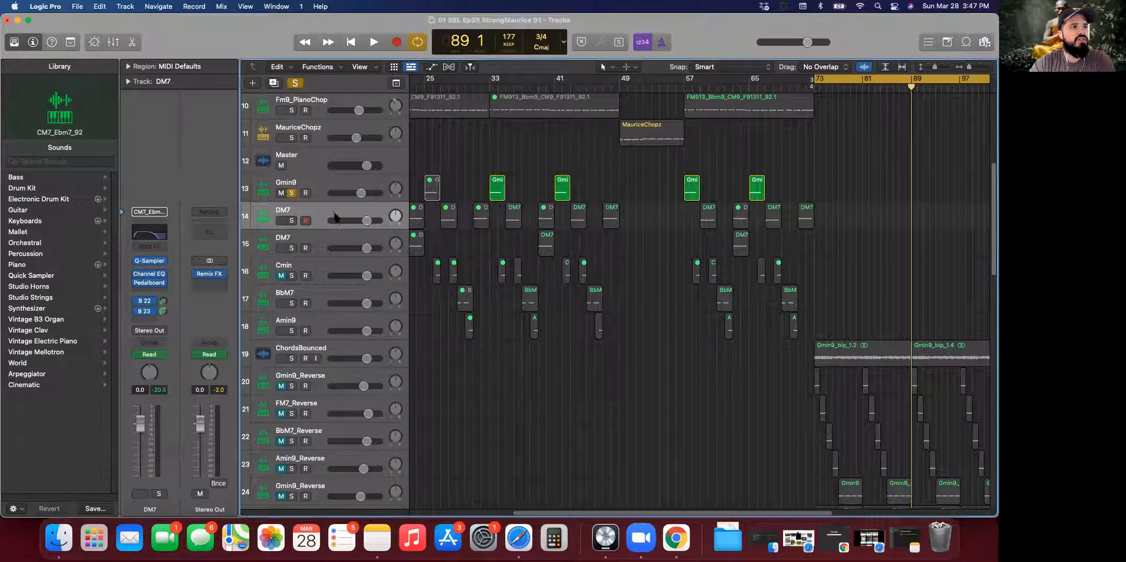
Step: Solo the first DM7 track and audition its pitched chord sample in Quick Sampler
{"action": "left_click", "coordinate": [292, 220]}
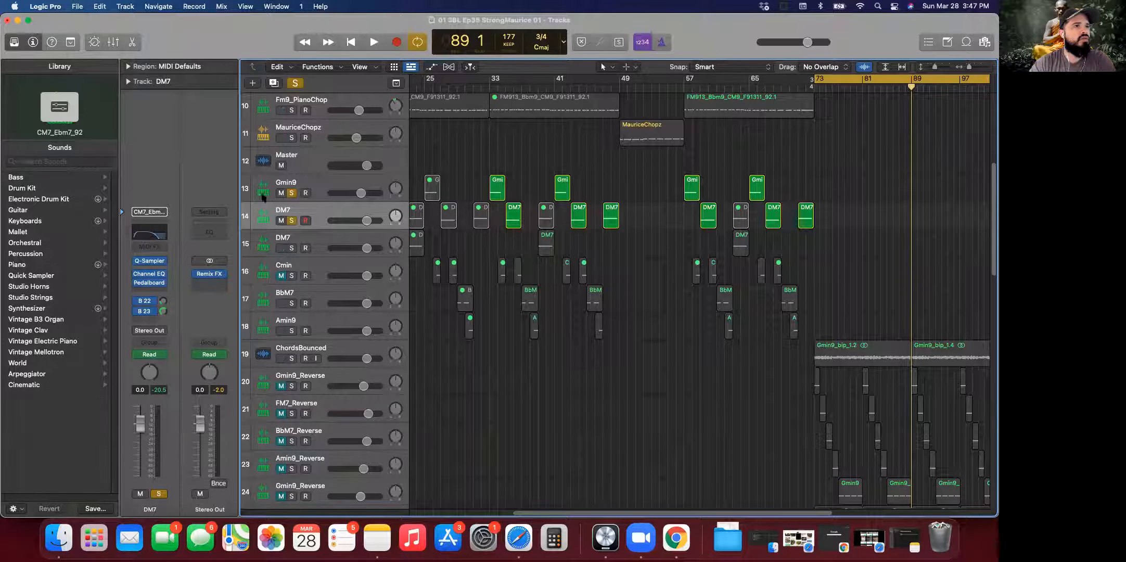
{"action": "double_click", "coordinate": [263, 216]}
{"action": "mouse_move", "coordinate": [529, 346]}
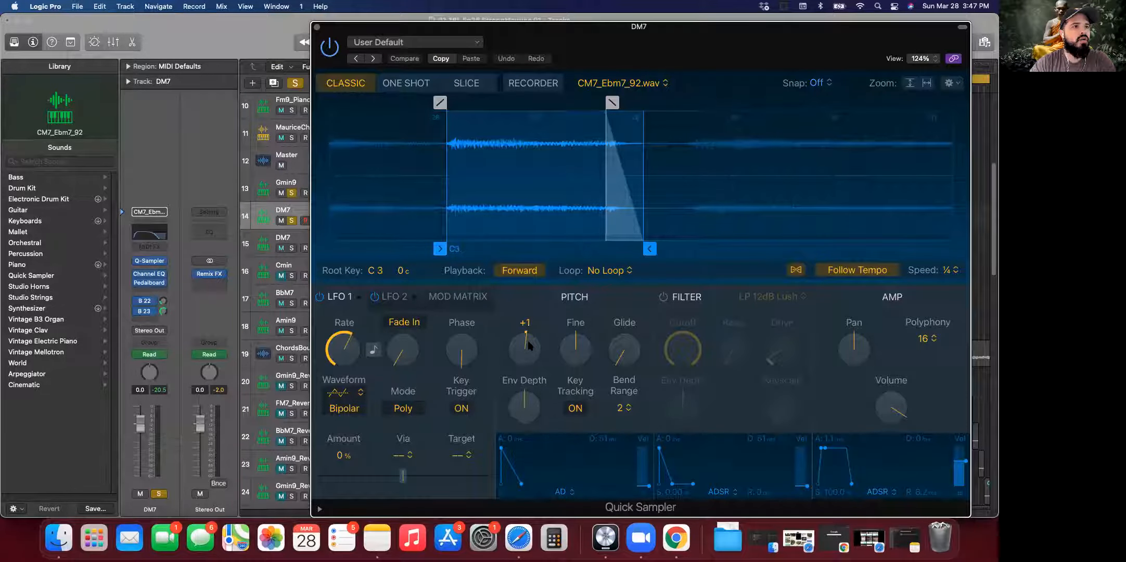
{"action": "left_click", "coordinate": [454, 250]}
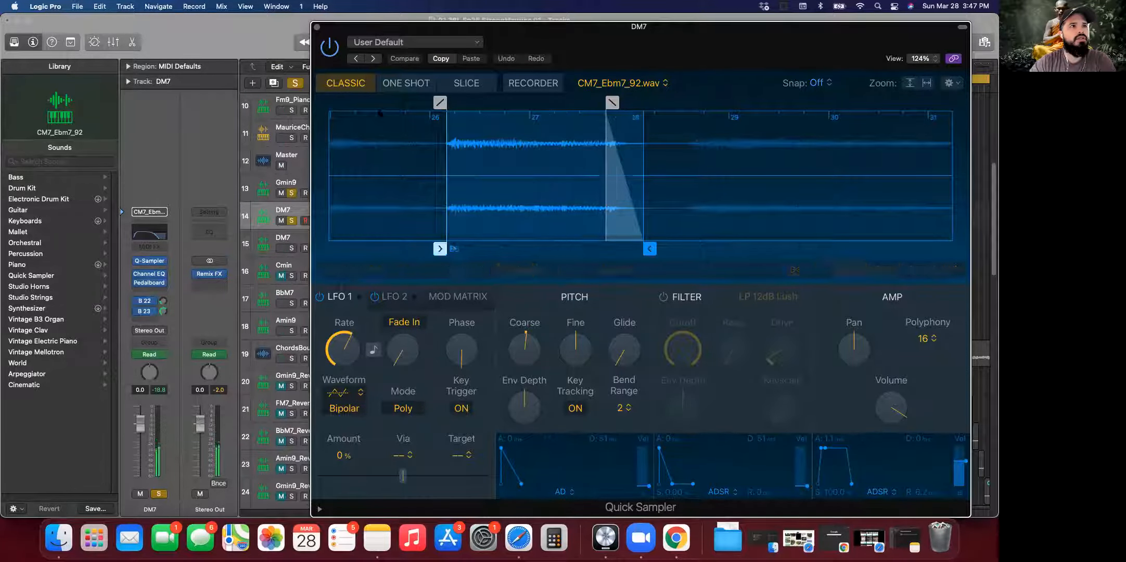
{"action": "left_click", "coordinate": [317, 27]}
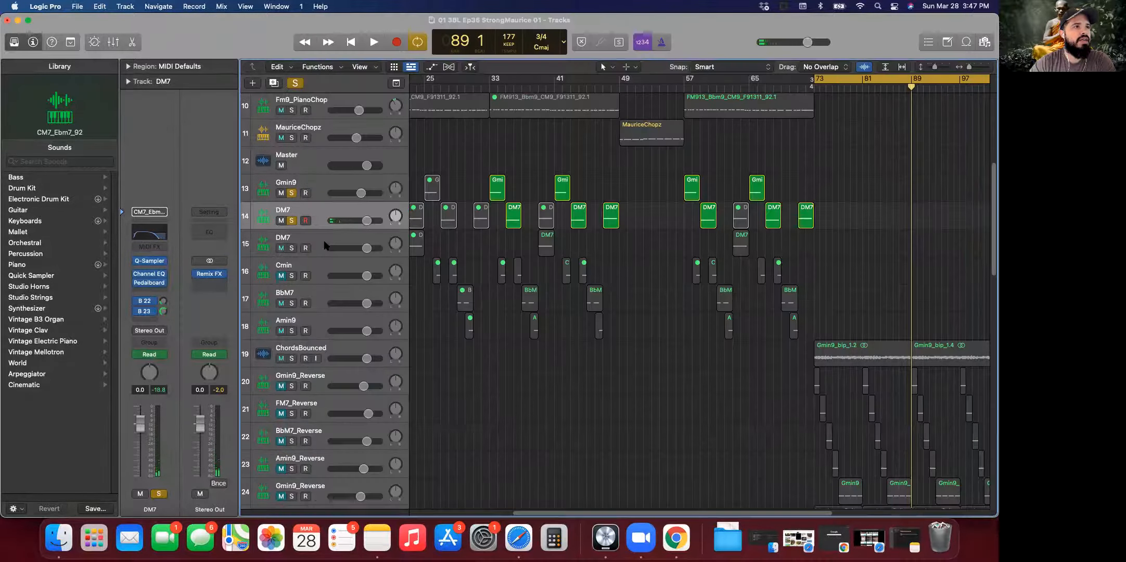
Step: Solo the BbM7 track and check its sample's coarse pitch setting in Quick Sampler
{"action": "left_click", "coordinate": [325, 238]}
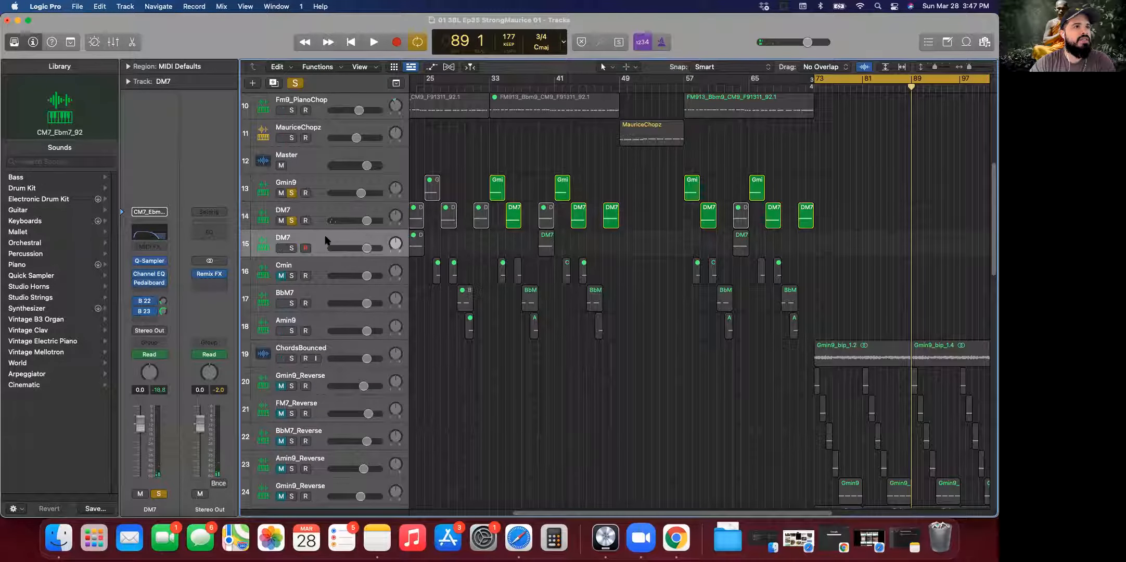
{"action": "left_click", "coordinate": [317, 270]}
{"action": "left_click", "coordinate": [322, 296]}
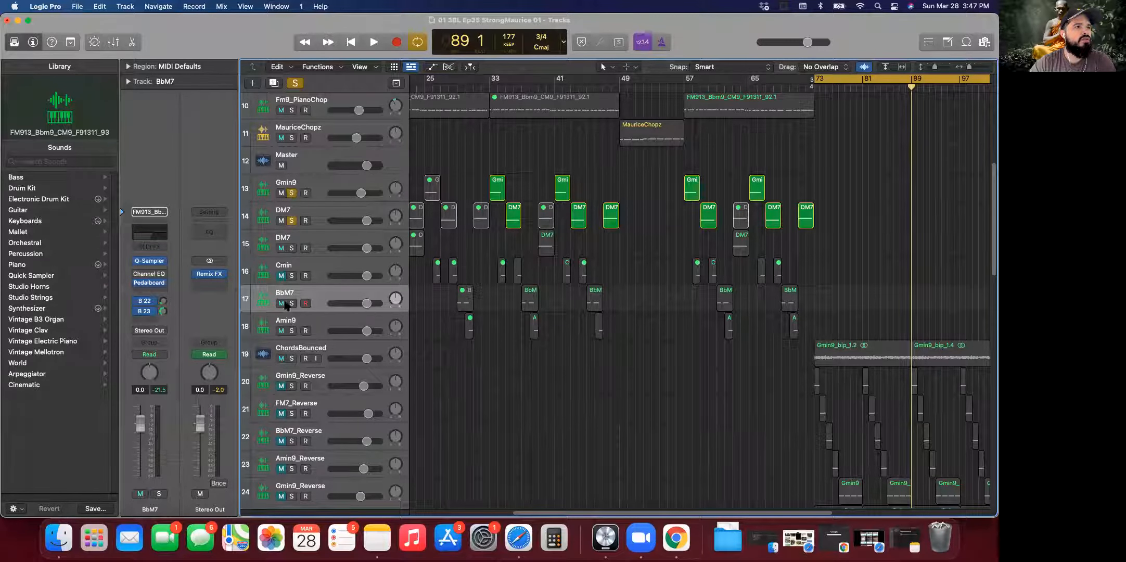
{"action": "left_click", "coordinate": [292, 304]}
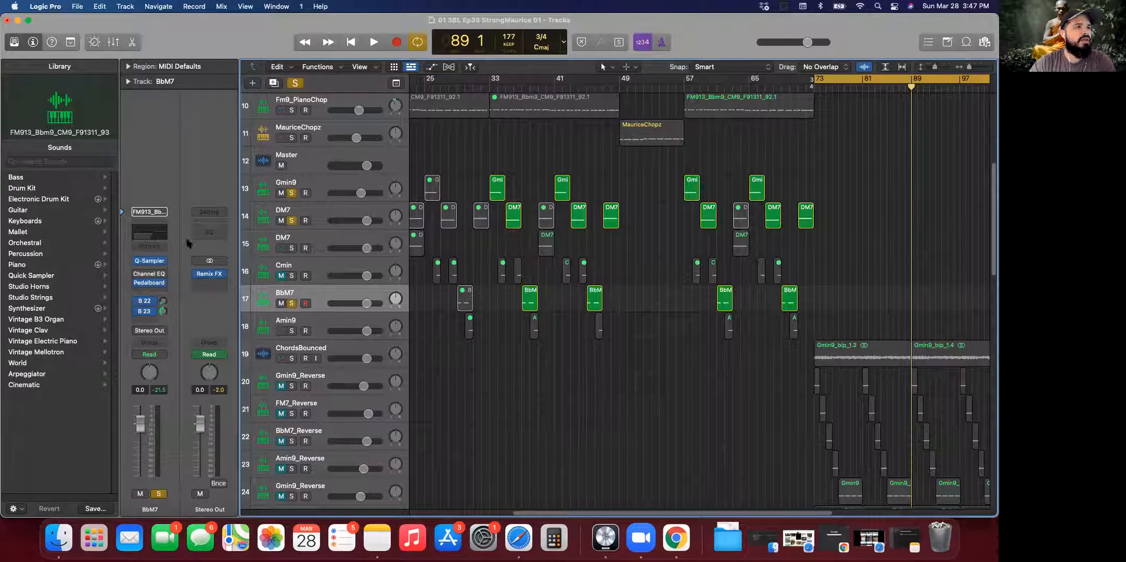
{"action": "left_click", "coordinate": [149, 261]}
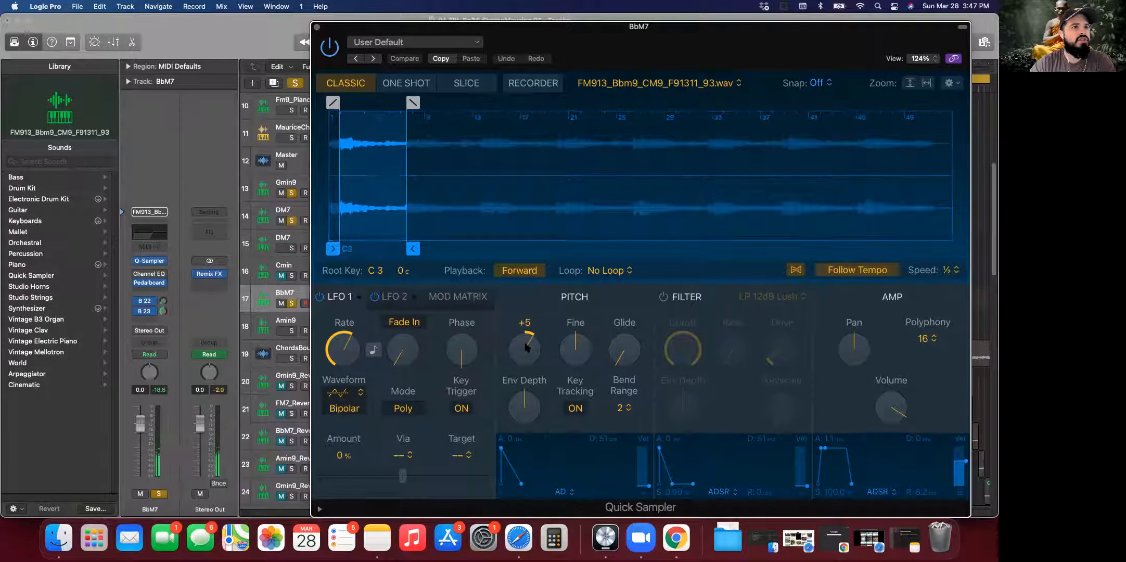
{"action": "key", "text": "super+w"}
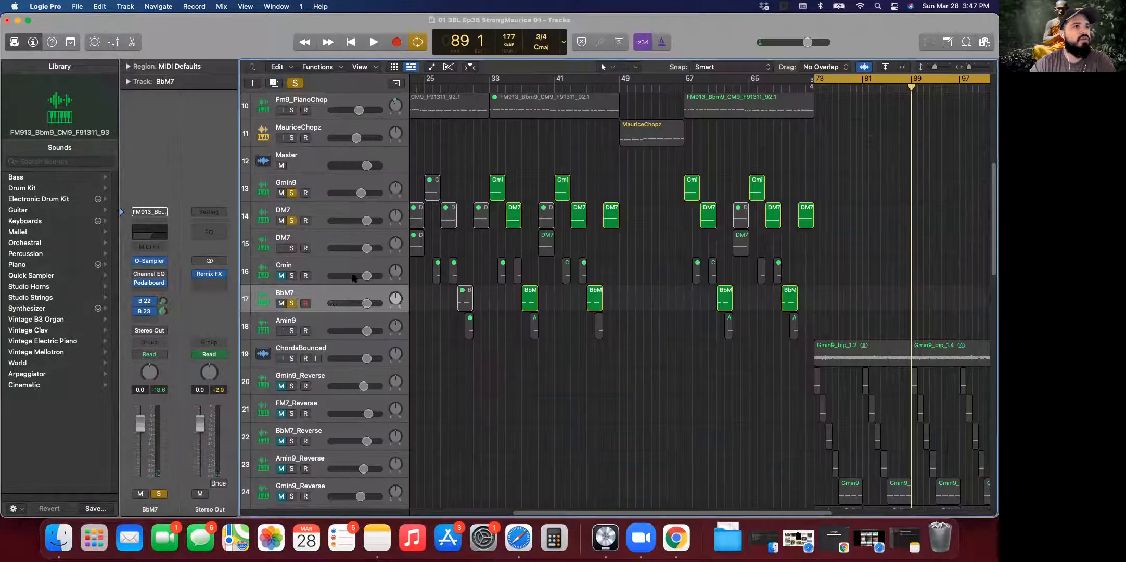
Step: Solo the Amin9 track and audition its trimmed chord sample in Quick Sampler
{"action": "left_click", "coordinate": [333, 320]}
{"action": "left_click", "coordinate": [291, 331]}
{"action": "left_click", "coordinate": [150, 271]}
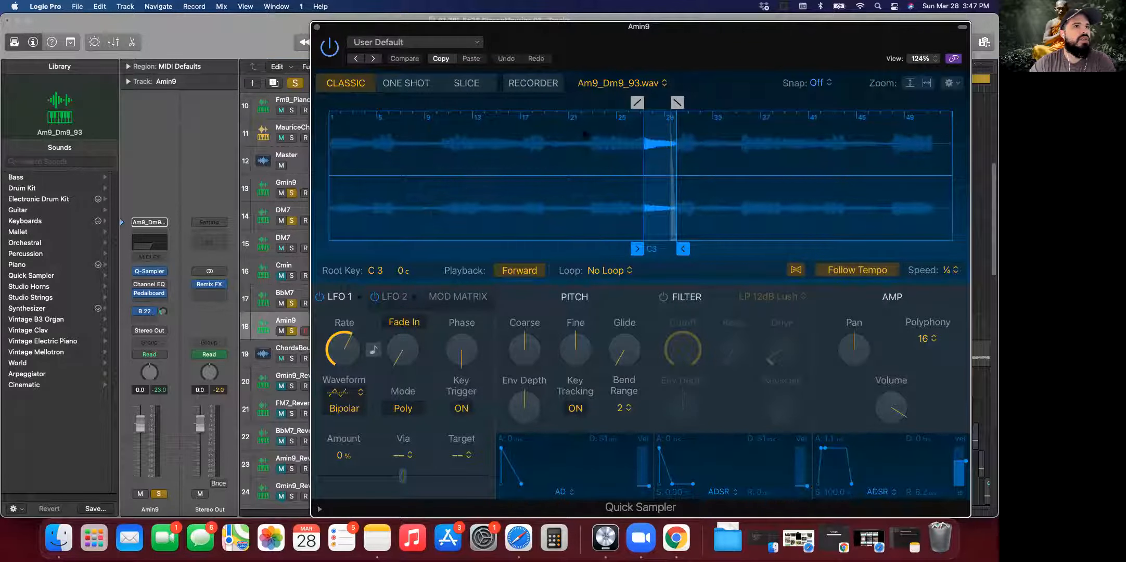
{"action": "left_click", "coordinate": [652, 249]}
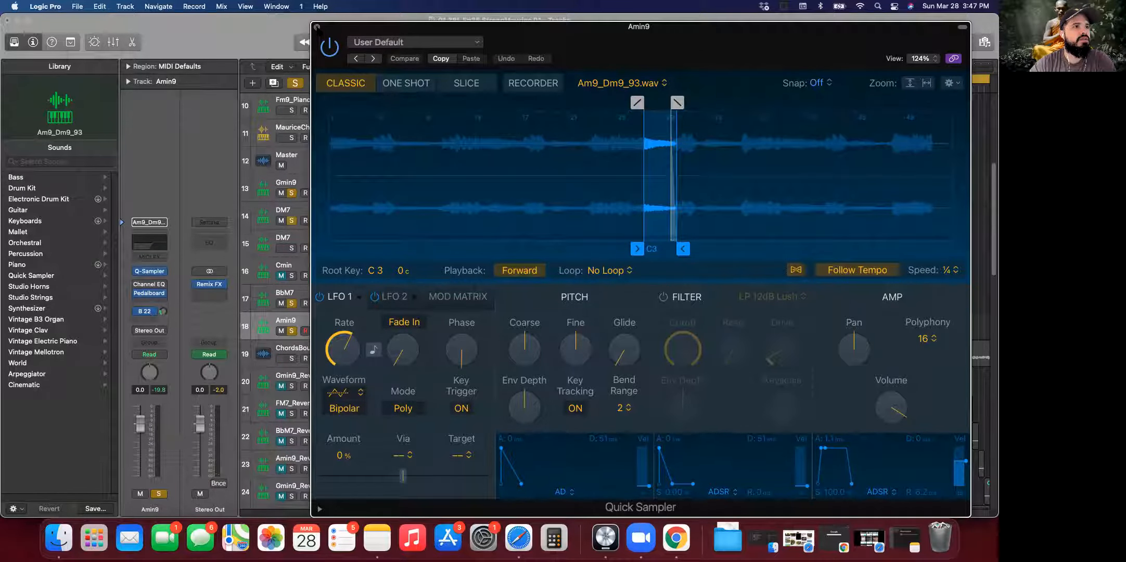
{"action": "left_click", "coordinate": [318, 27]}
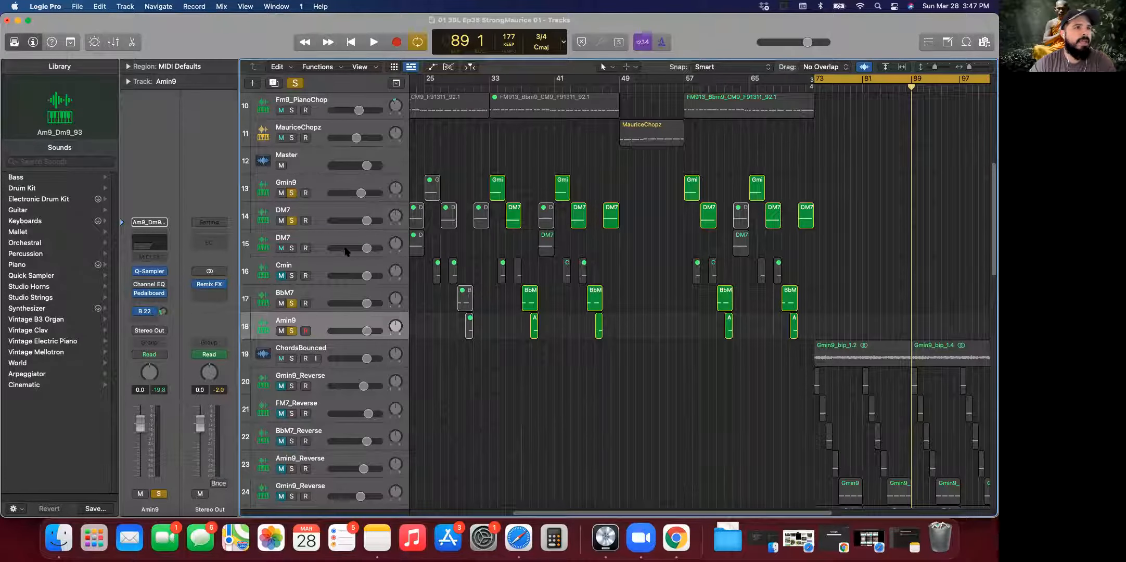
Step: Play the soloed chord tracks from bar 33 and select the first DM7 track during playback
{"action": "scroll", "coordinate": [404, 267], "scroll_direction": "left", "scroll_amount": 1}
{"action": "scroll", "coordinate": [611, 82], "scroll_direction": "left", "scroll_amount": 10}
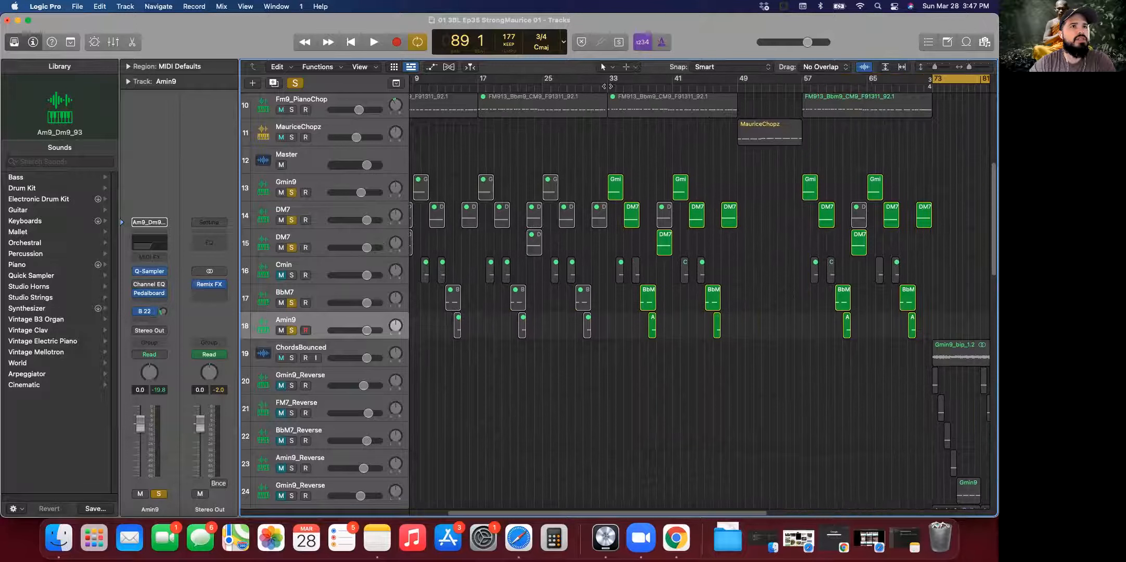
{"action": "left_click", "coordinate": [607, 86]}
{"action": "key", "text": "space"}
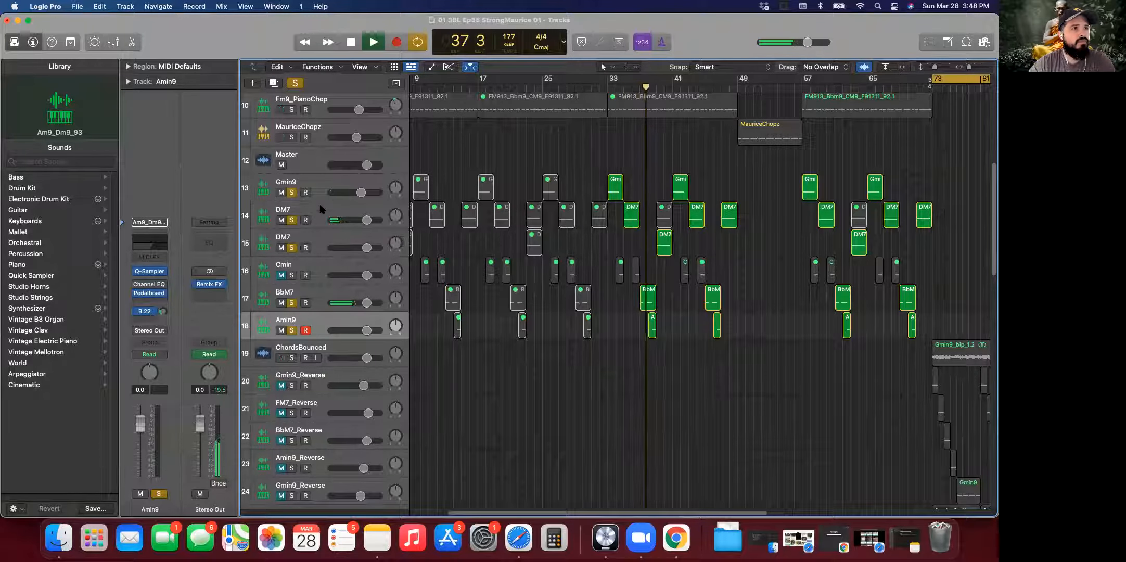
{"action": "left_click", "coordinate": [338, 225]}
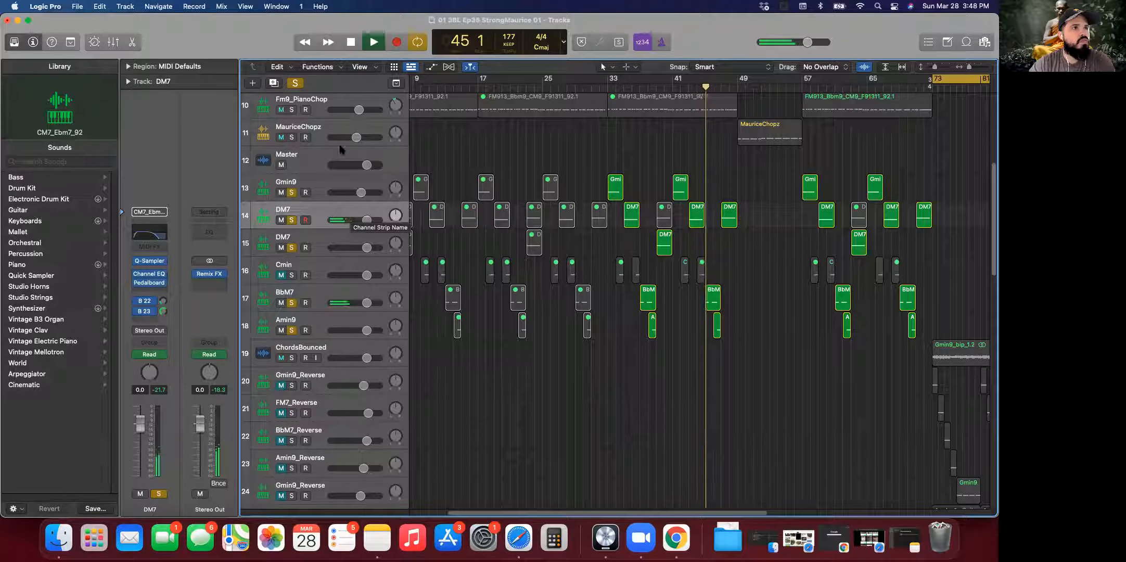
{"action": "left_click", "coordinate": [351, 43]}
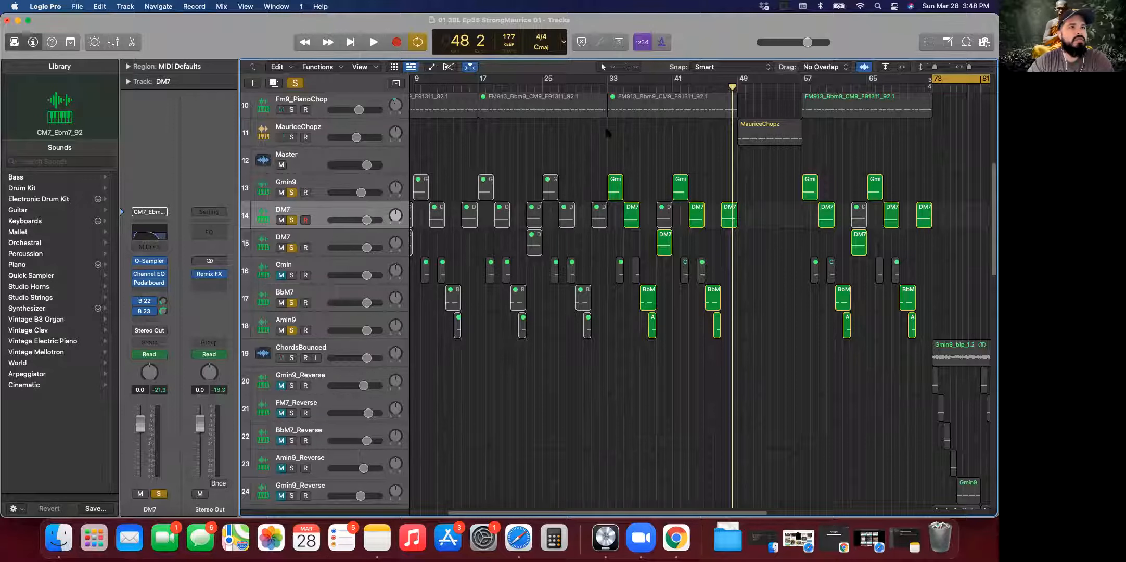
Step: Replay the soloed chords from bar 35 to hear the first DM7 chord
{"action": "left_click", "coordinate": [630, 89]}
{"action": "left_click", "coordinate": [624, 87]}
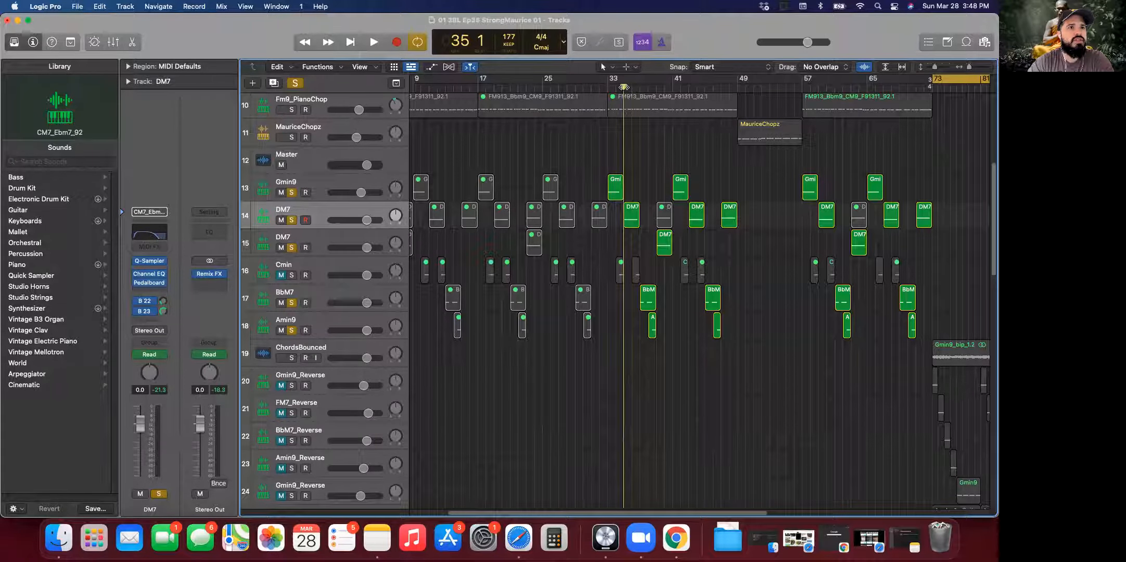
{"action": "key", "text": "space"}
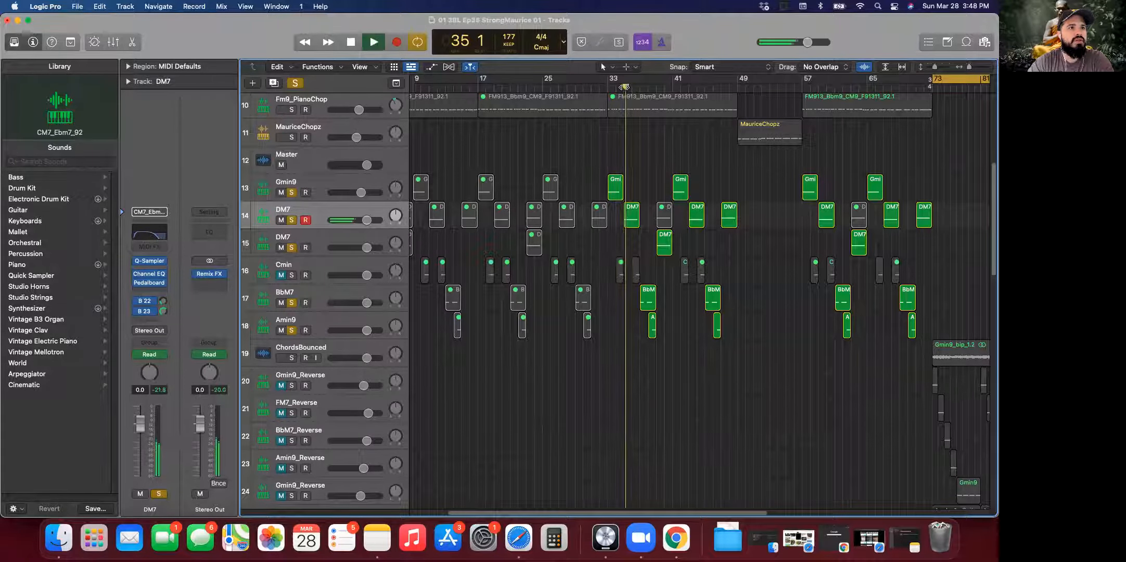
{"action": "left_click", "coordinate": [349, 43]}
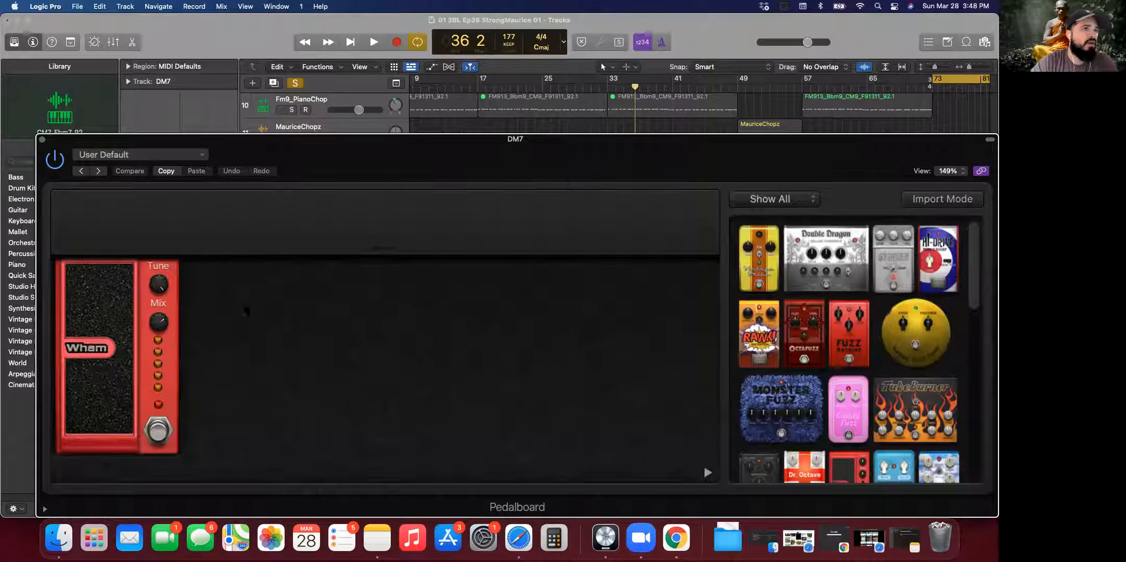
Step: Inspect the first DM7 track's Wham pedal in Pedalboard while playing from bar 35, and close the plug-in window
{"action": "left_click_drag", "start_coordinate": [457, 162], "coordinate": [835, 111]}
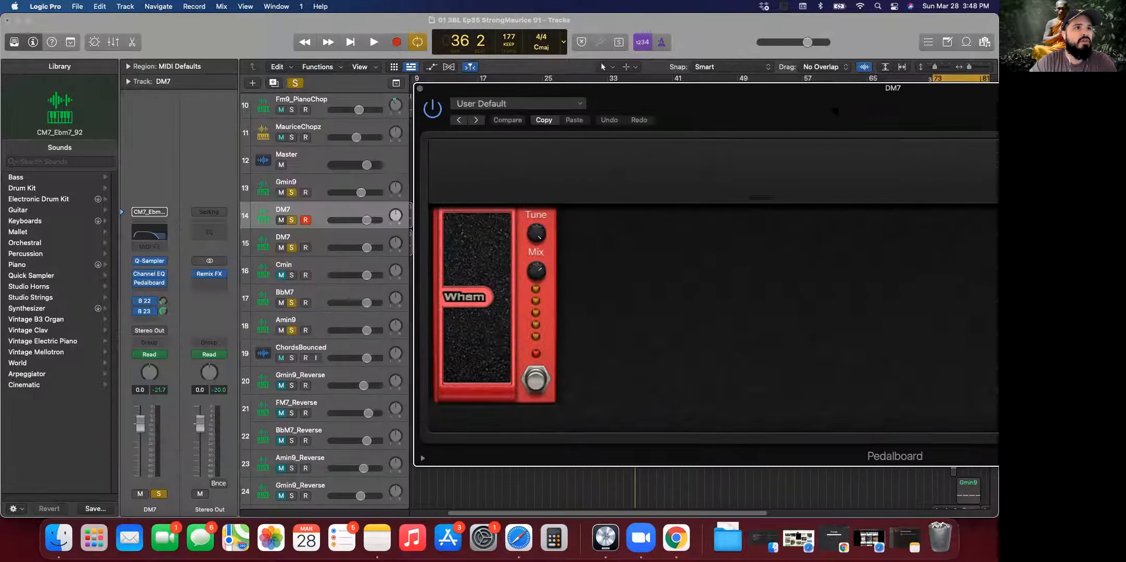
{"action": "left_click_drag", "start_coordinate": [547, 92], "coordinate": [578, 210]}
{"action": "key", "text": "space"}
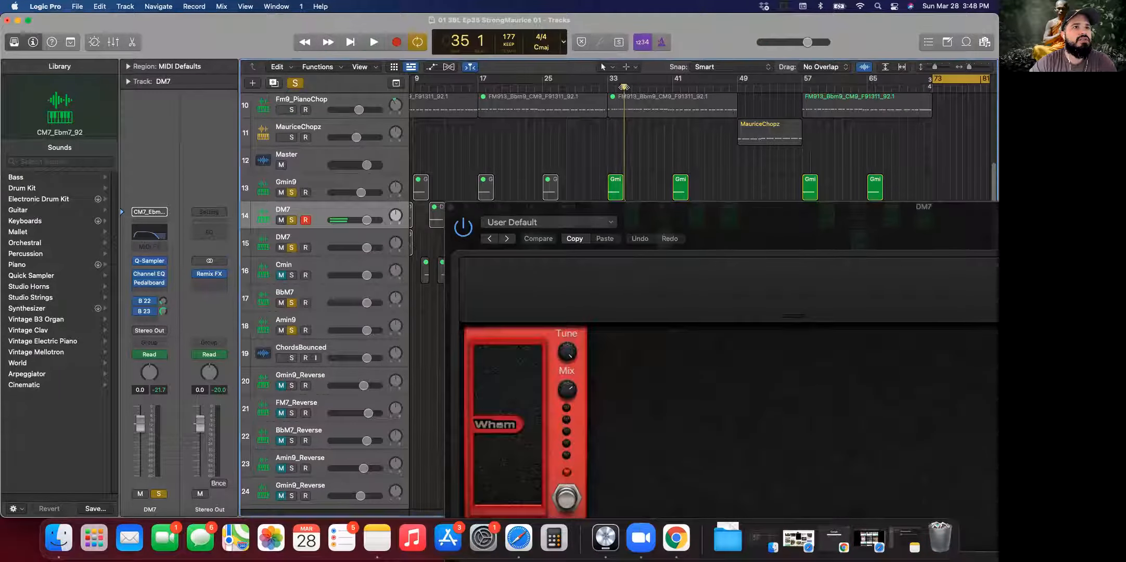
{"action": "left_click_drag", "start_coordinate": [627, 210], "coordinate": [303, 139]}
{"action": "left_click", "coordinate": [126, 137]}
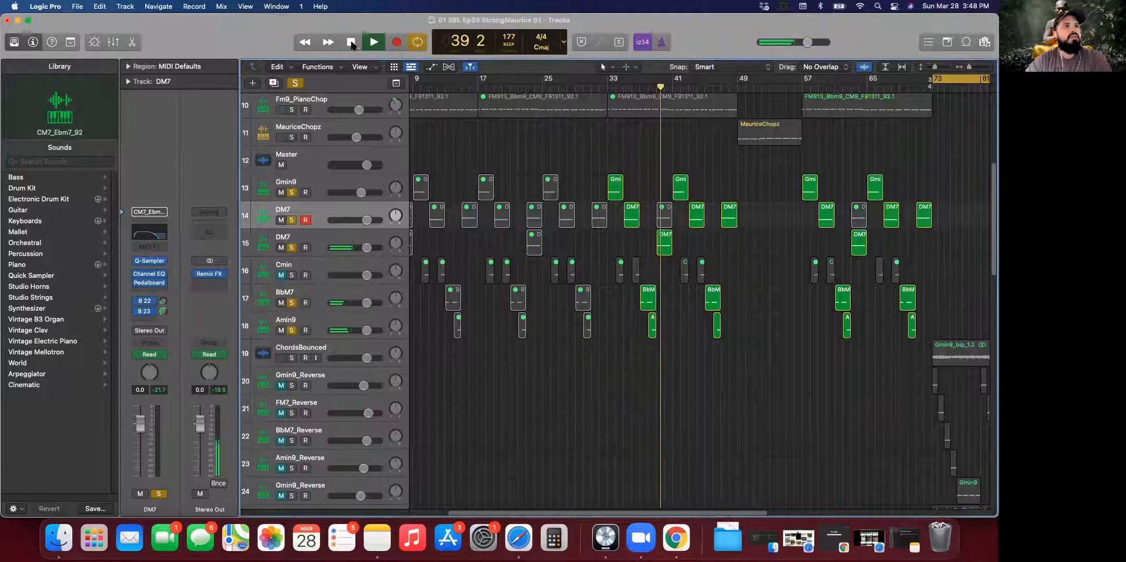
{"action": "key", "text": "space"}
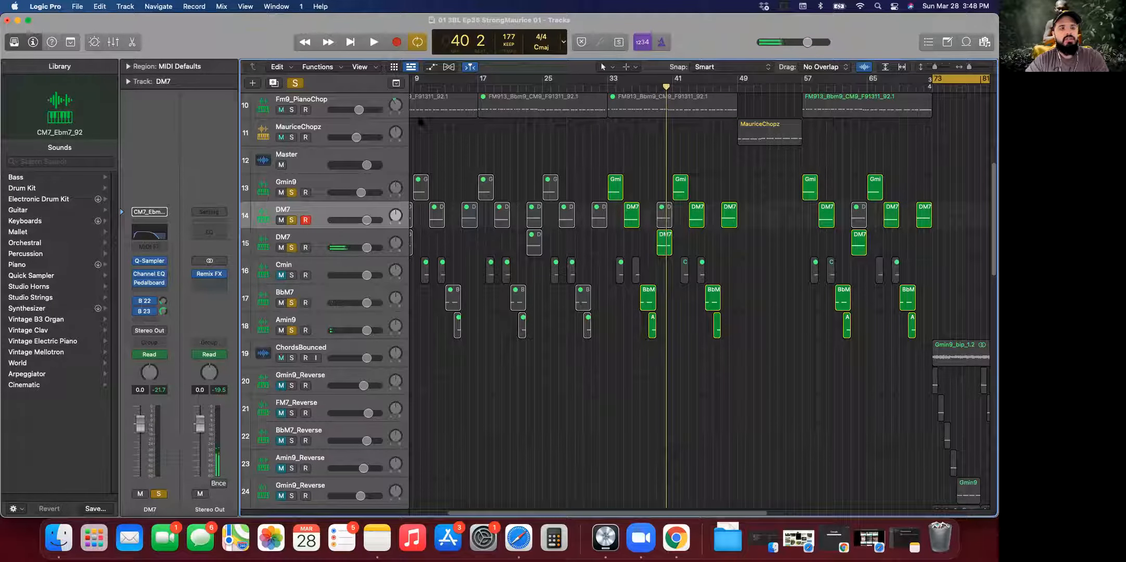
Step: Examine the Pedalboard pedal position automation on both DM7 tracks during playback, and hide the automation
{"action": "key", "text": "a"}
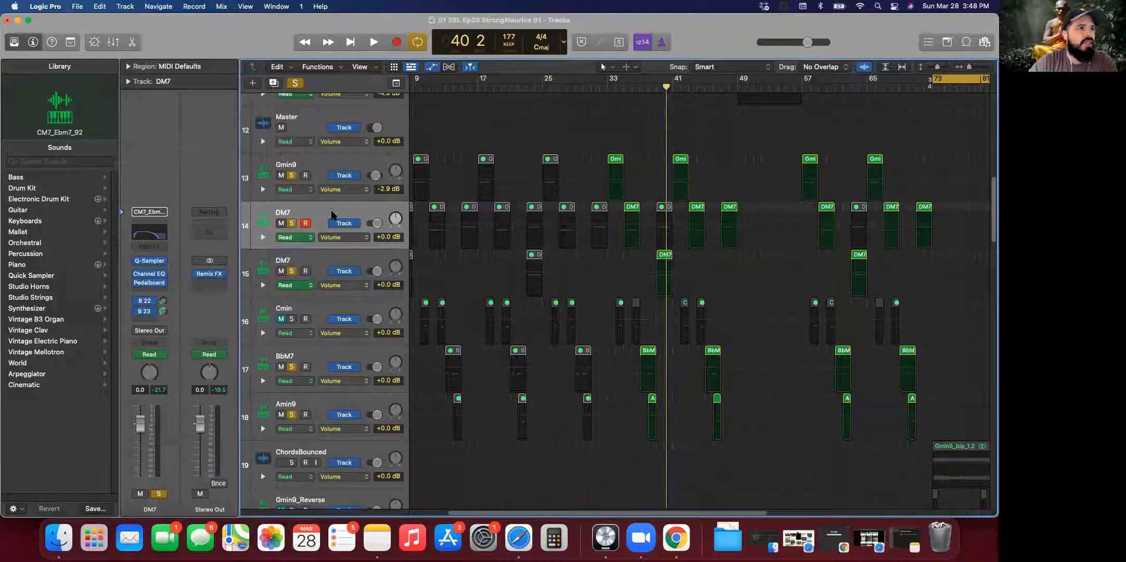
{"action": "left_click", "coordinate": [263, 238]}
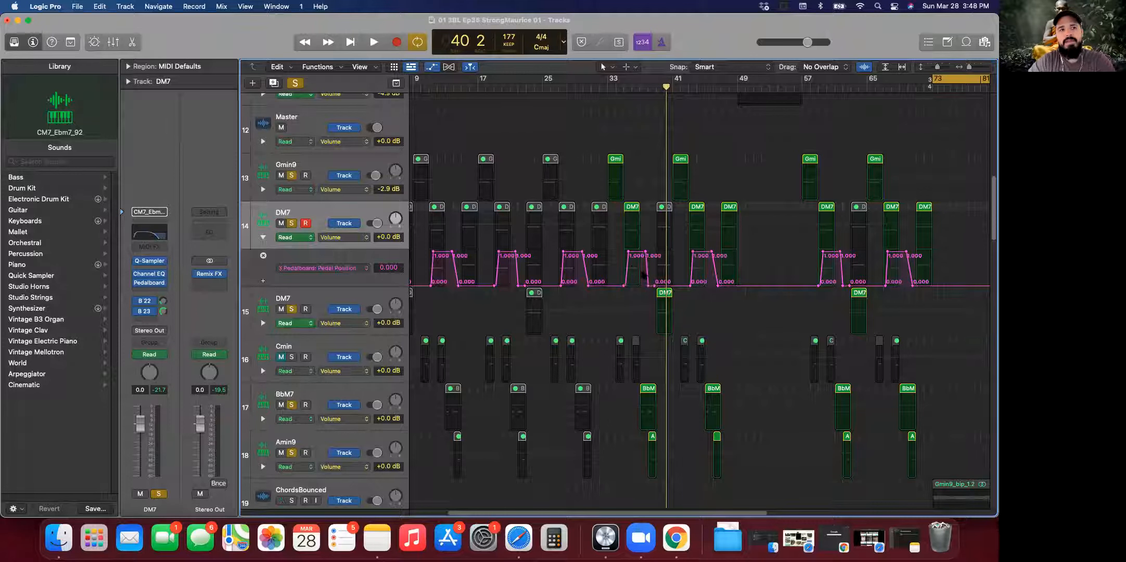
{"action": "left_click", "coordinate": [330, 301]}
{"action": "left_click", "coordinate": [263, 323]}
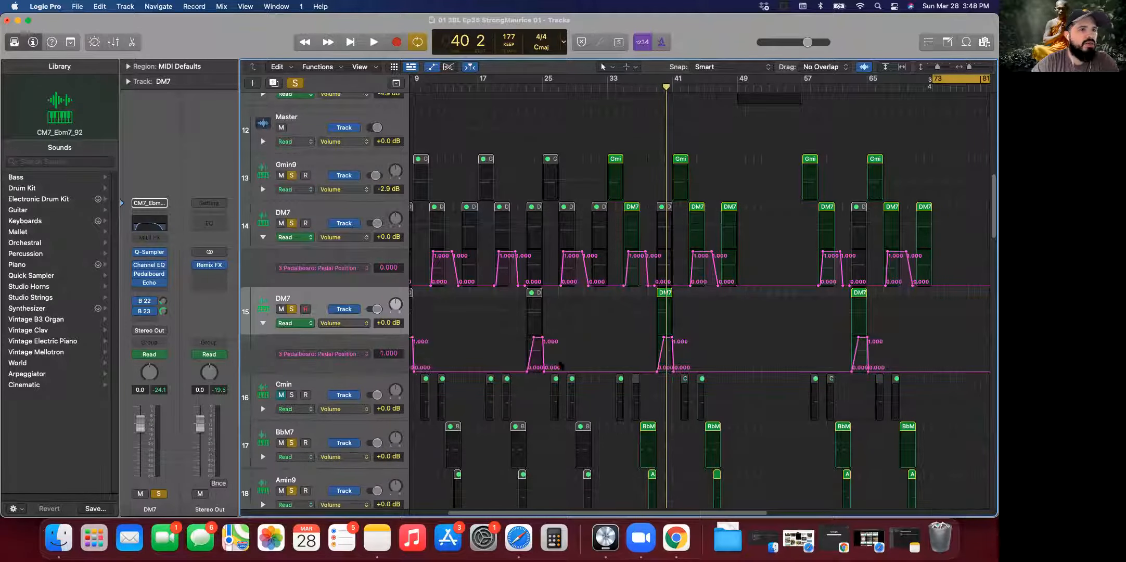
{"action": "double_click", "coordinate": [639, 88]}
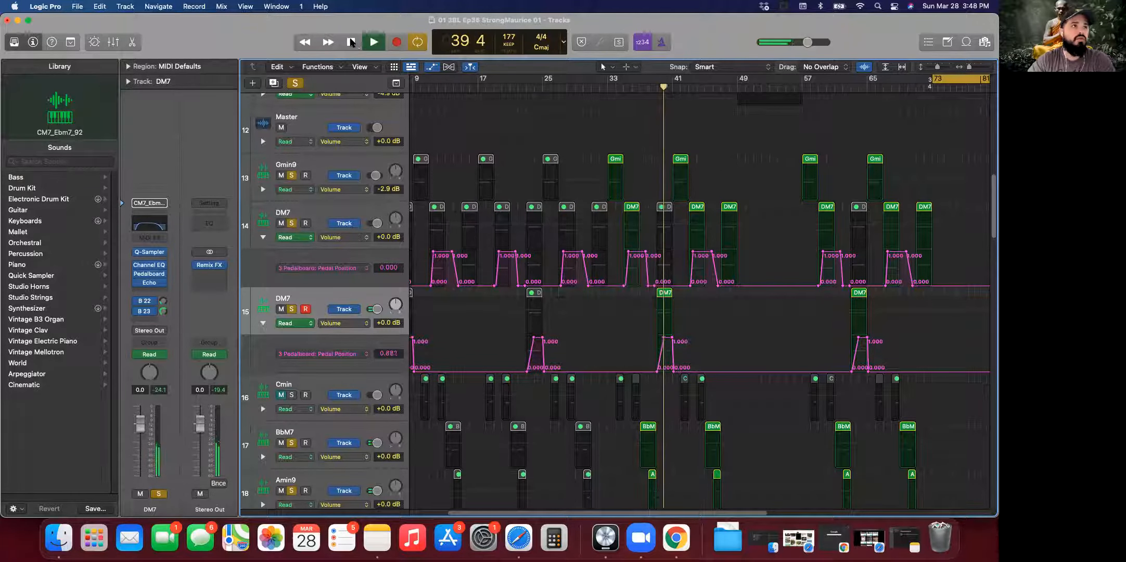
{"action": "left_click", "coordinate": [352, 42]}
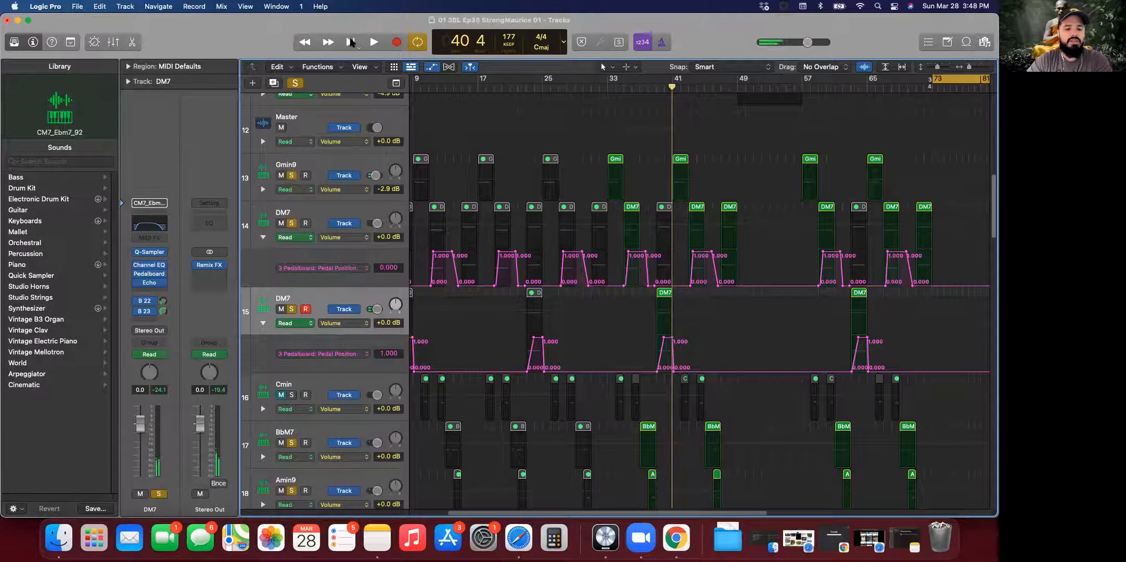
{"action": "key", "text": "a"}
Step: Solo the GuitarRake and Vinyl tracks and audition them with the chords from bar 17
{"action": "scroll", "coordinate": [602, 239], "scroll_direction": "up", "scroll_amount": 3}
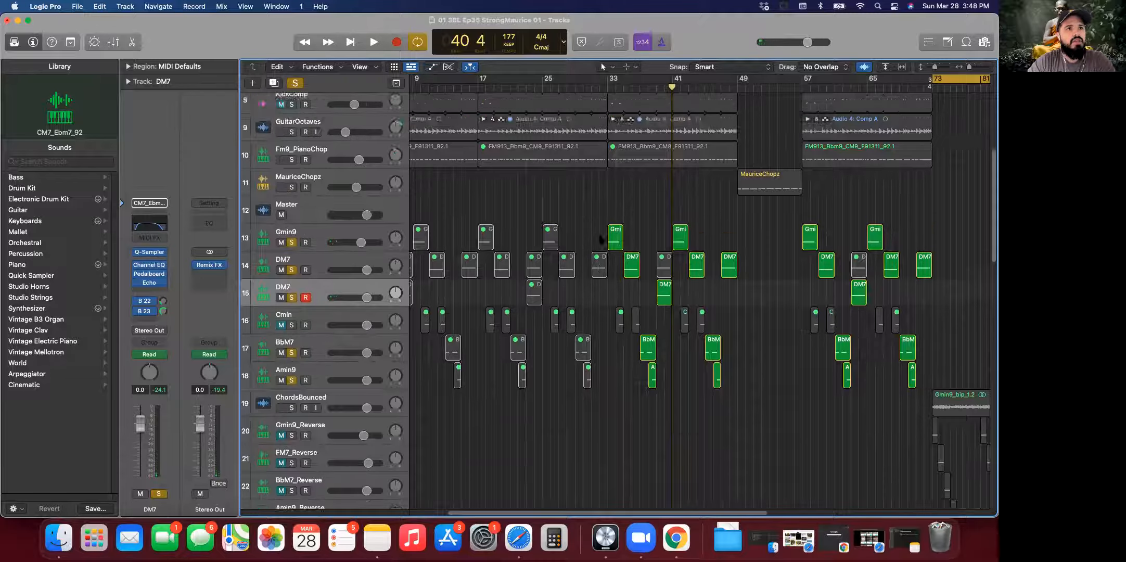
{"action": "scroll", "coordinate": [601, 241], "scroll_direction": "up", "scroll_amount": 4}
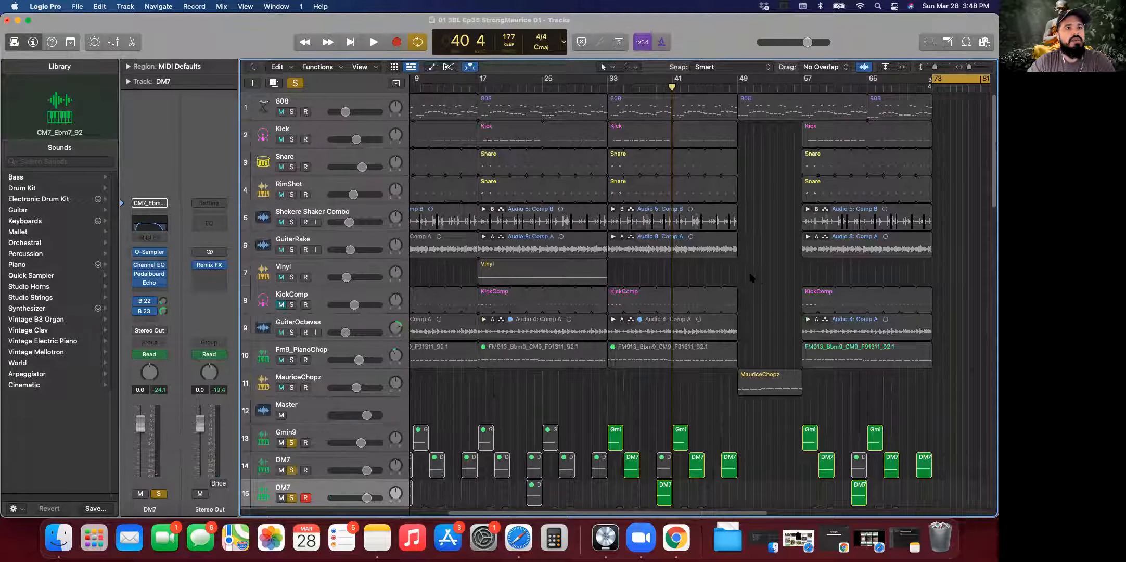
{"action": "scroll", "coordinate": [747, 279], "scroll_direction": "down", "scroll_amount": 3}
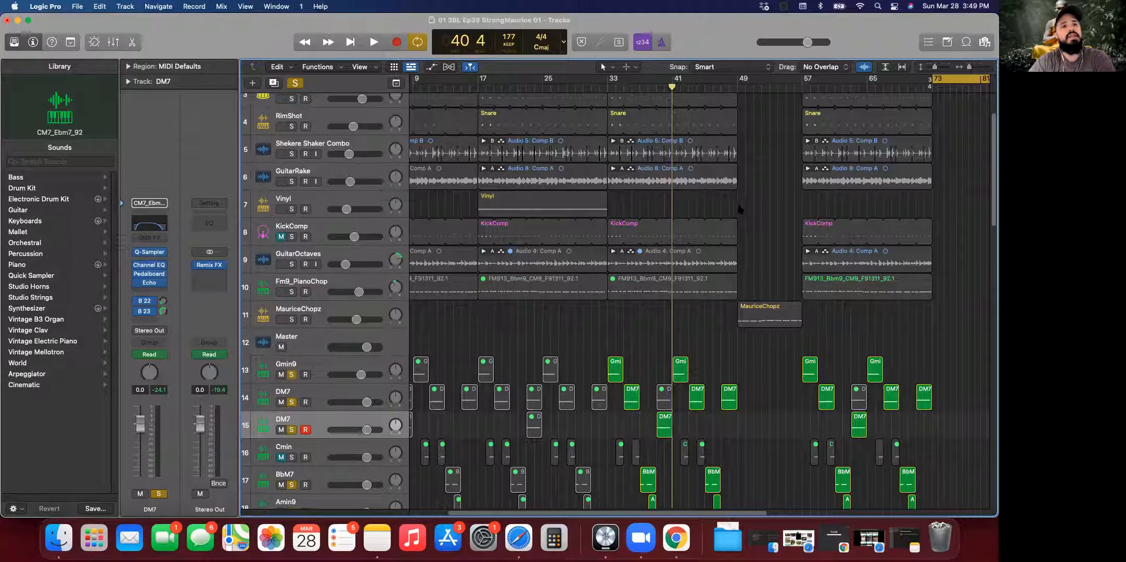
{"action": "left_click", "coordinate": [607, 87]}
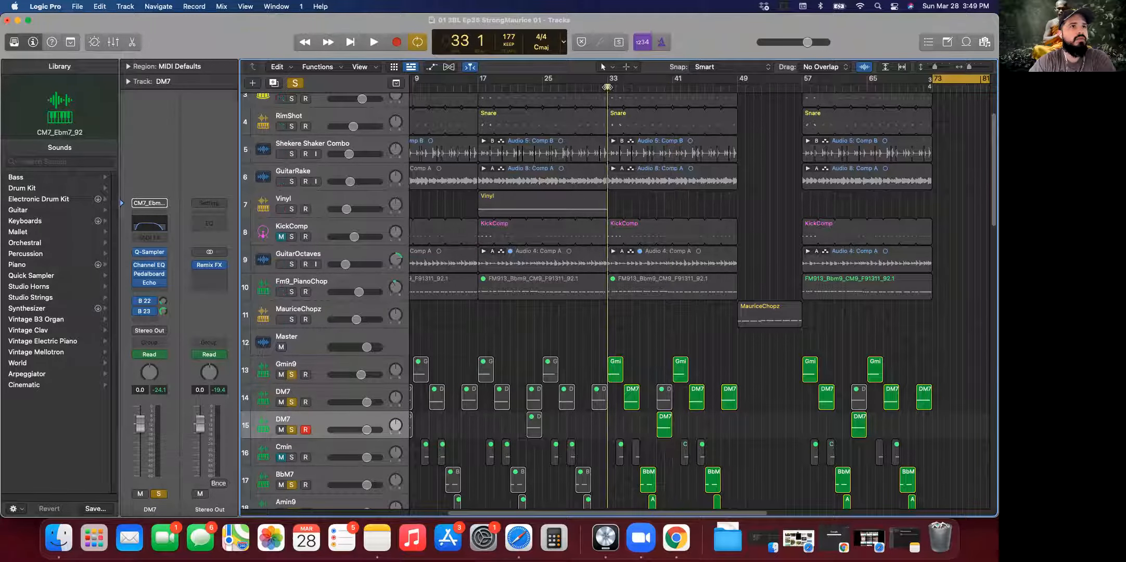
{"action": "left_click", "coordinate": [291, 182]}
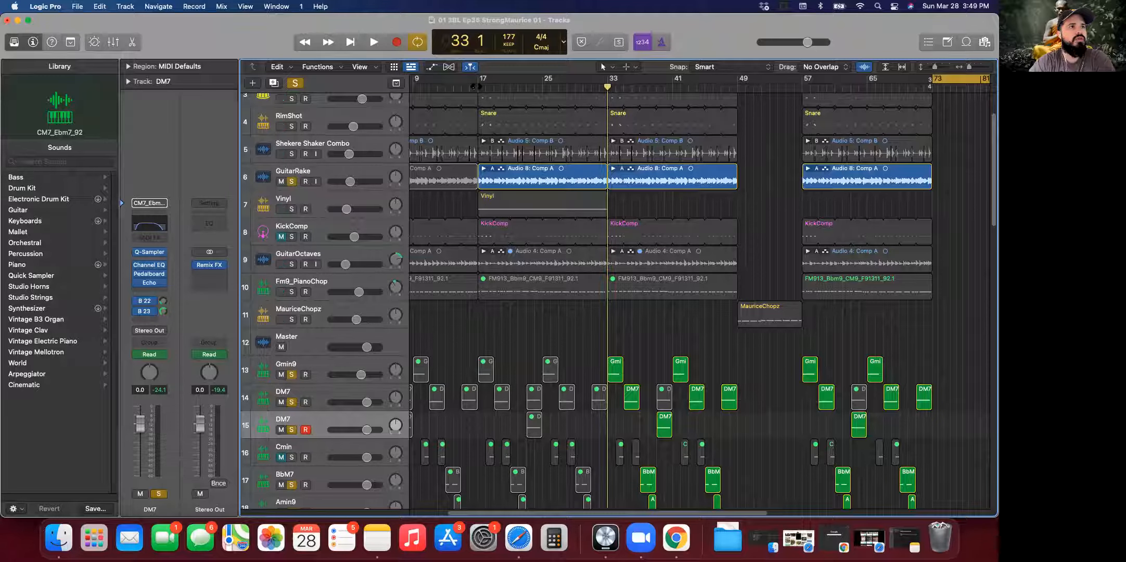
{"action": "left_click", "coordinate": [477, 86]}
{"action": "key", "text": "space"}
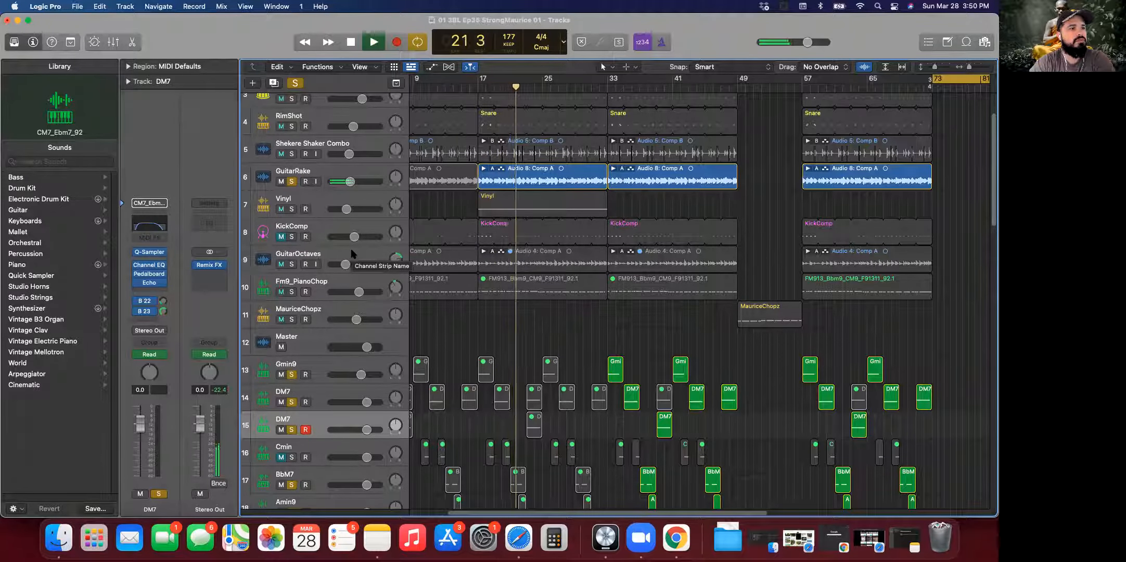
{"action": "left_click", "coordinate": [291, 209]}
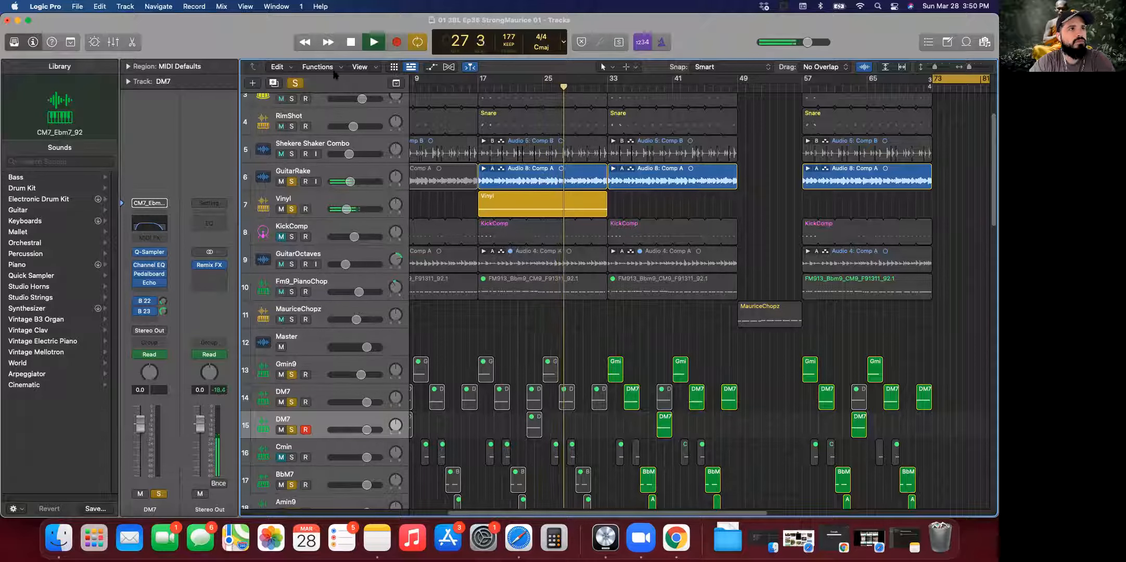
{"action": "left_click", "coordinate": [351, 44]}
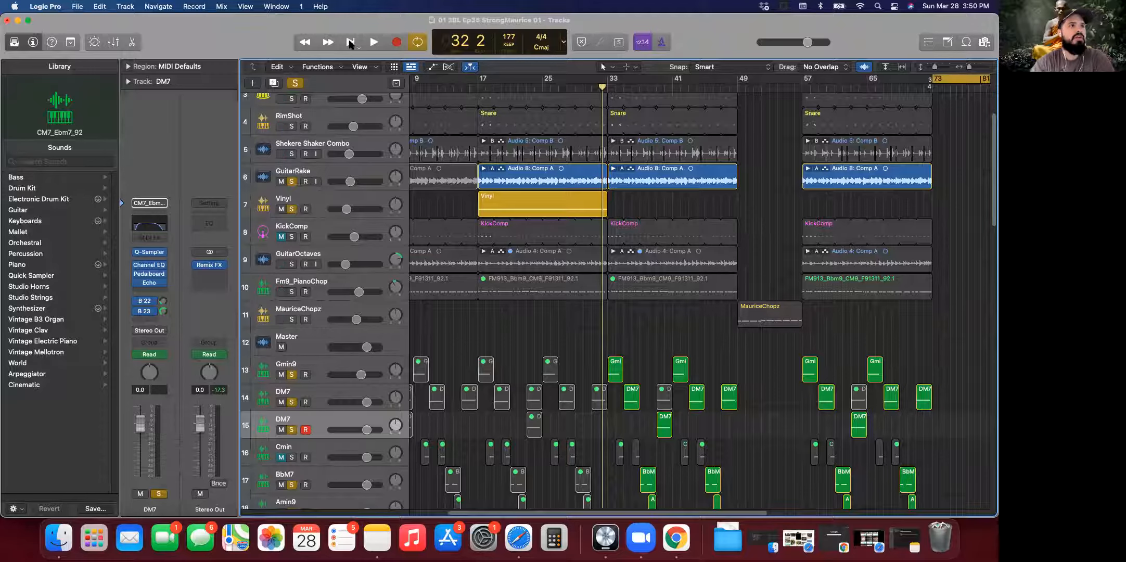
Step: Turn off solo on GuitarRake, Vinyl and all remaining soloed tracks
{"action": "scroll", "coordinate": [527, 204], "scroll_direction": "up", "scroll_amount": 3}
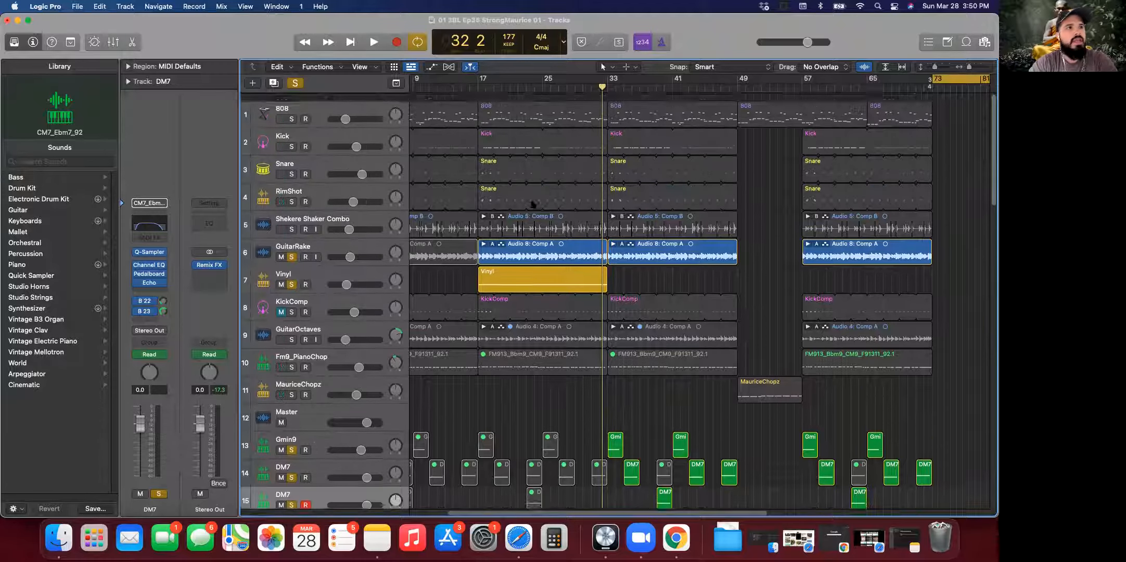
{"action": "scroll", "coordinate": [501, 275], "scroll_direction": "down", "scroll_amount": 5}
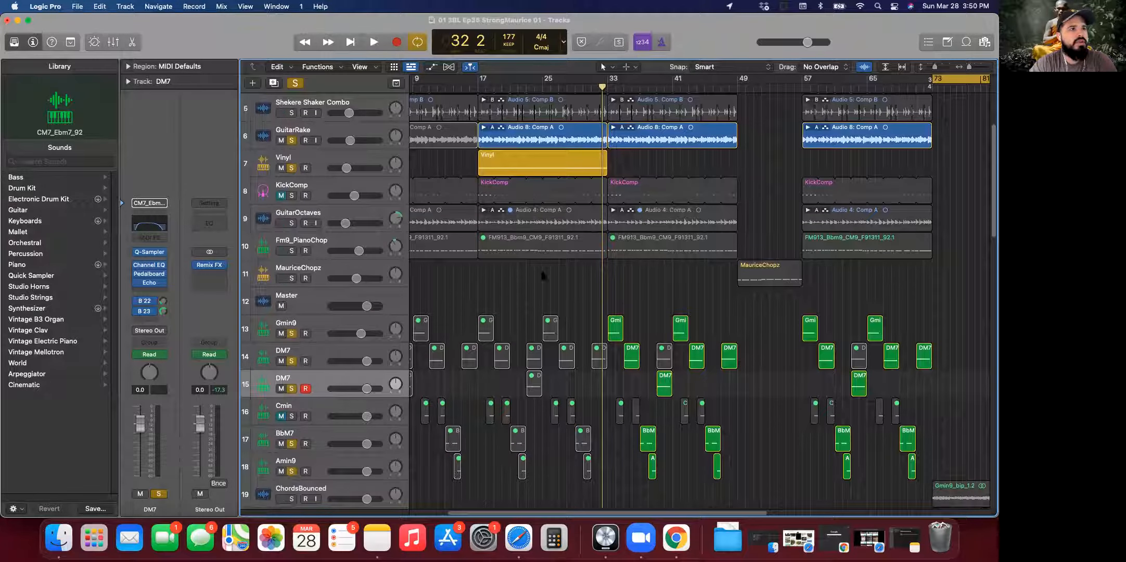
{"action": "scroll", "coordinate": [495, 238], "scroll_direction": "up", "scroll_amount": 5}
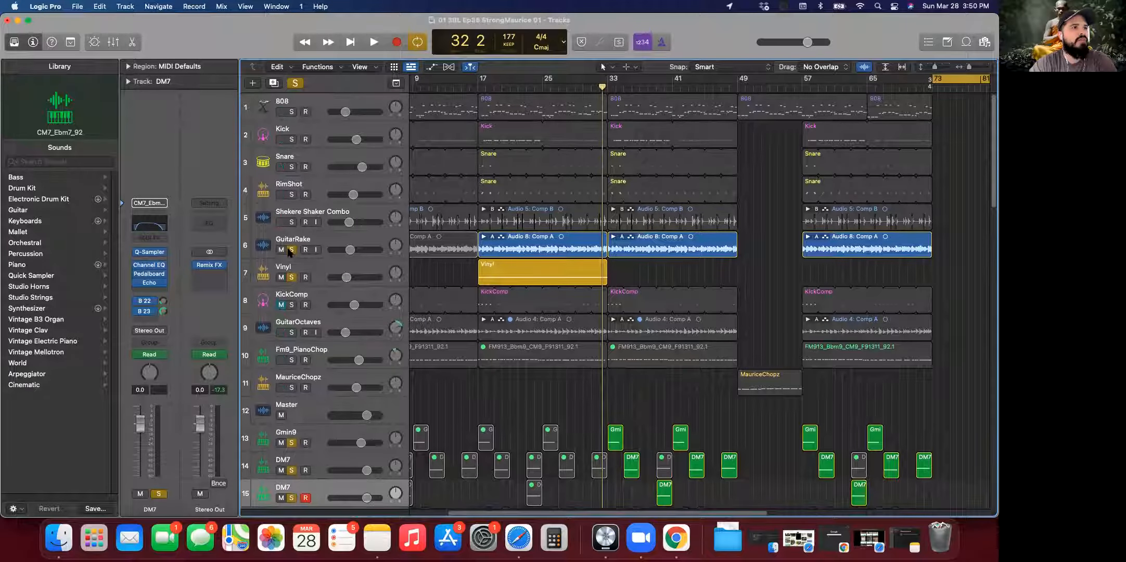
{"action": "left_click", "coordinate": [290, 249]}
{"action": "left_click", "coordinate": [291, 277]}
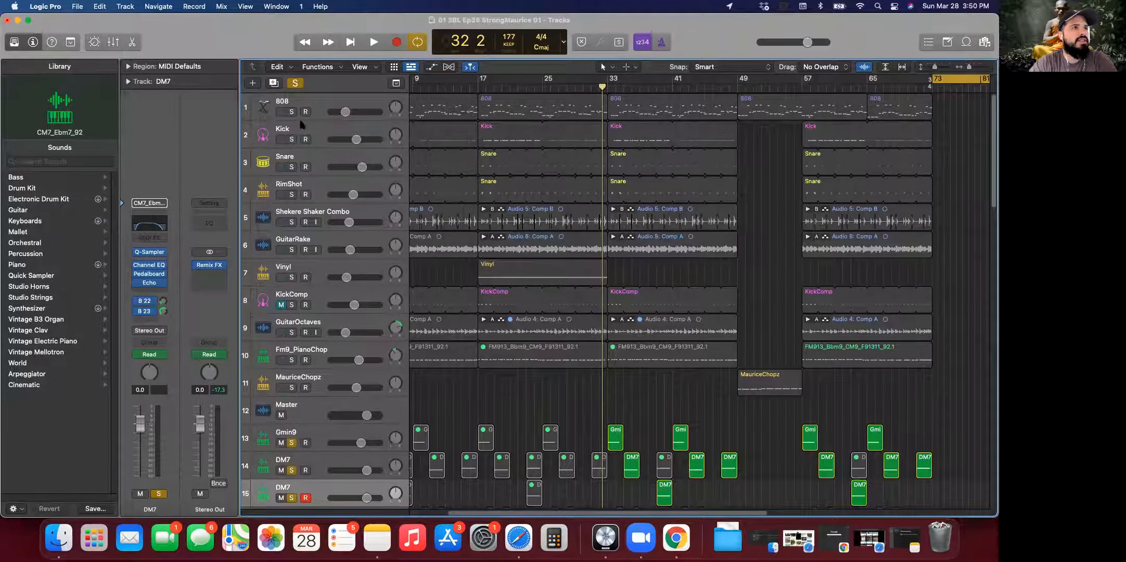
{"action": "left_click", "coordinate": [297, 84]}
Step: Solo the Snare, GuitarRake and Vinyl tracks, play them from bar 17, and add the RimShot track to the solo
{"action": "scroll", "coordinate": [520, 405], "scroll_direction": "down", "scroll_amount": 8}
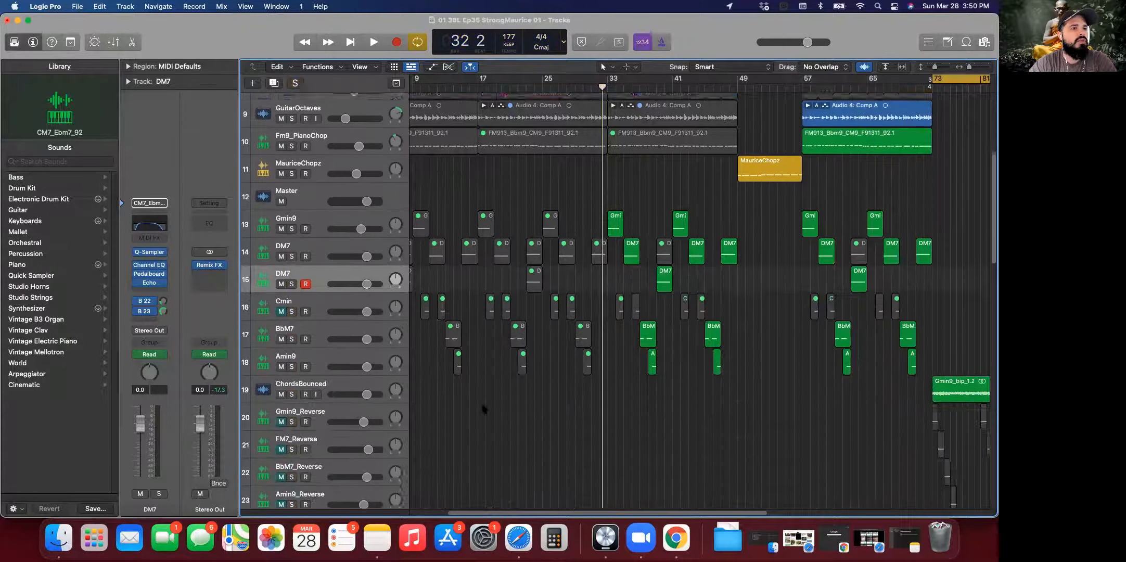
{"action": "scroll", "coordinate": [458, 296], "scroll_direction": "up", "scroll_amount": 8}
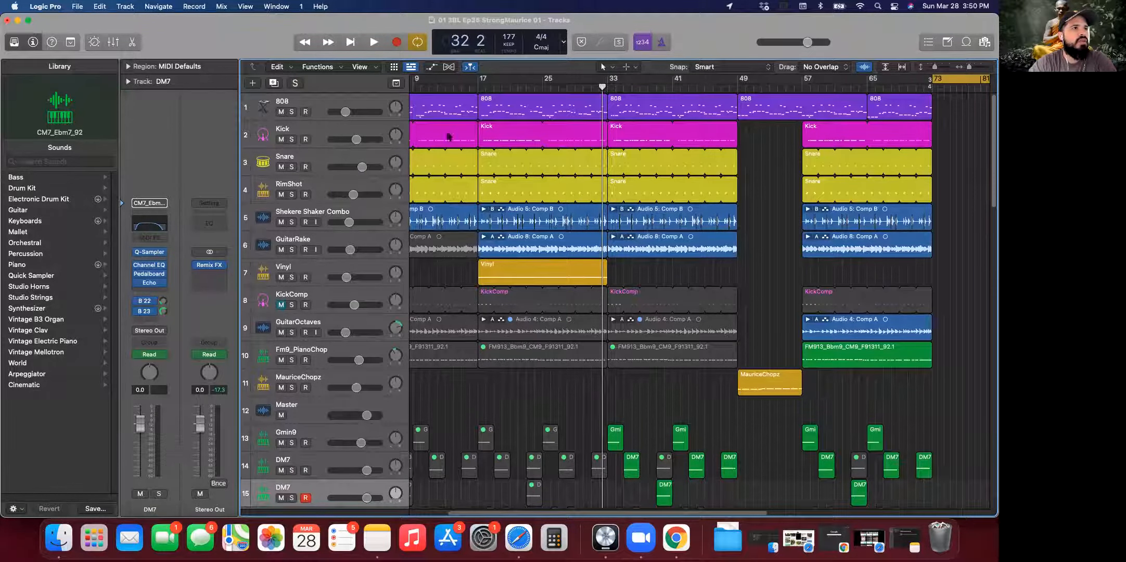
{"action": "left_click", "coordinate": [292, 167]}
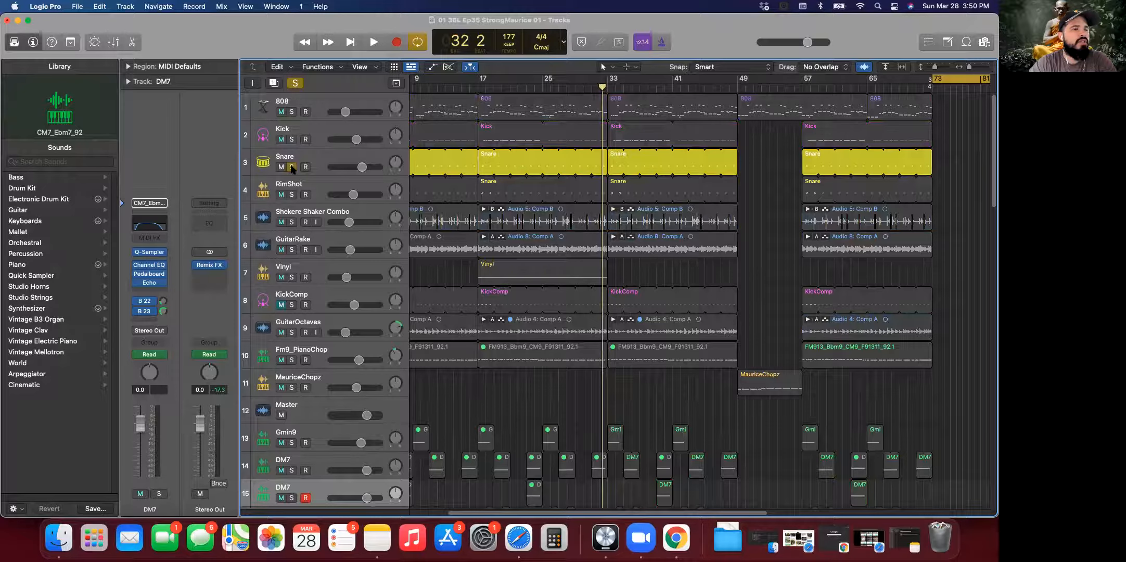
{"action": "left_click", "coordinate": [292, 250]}
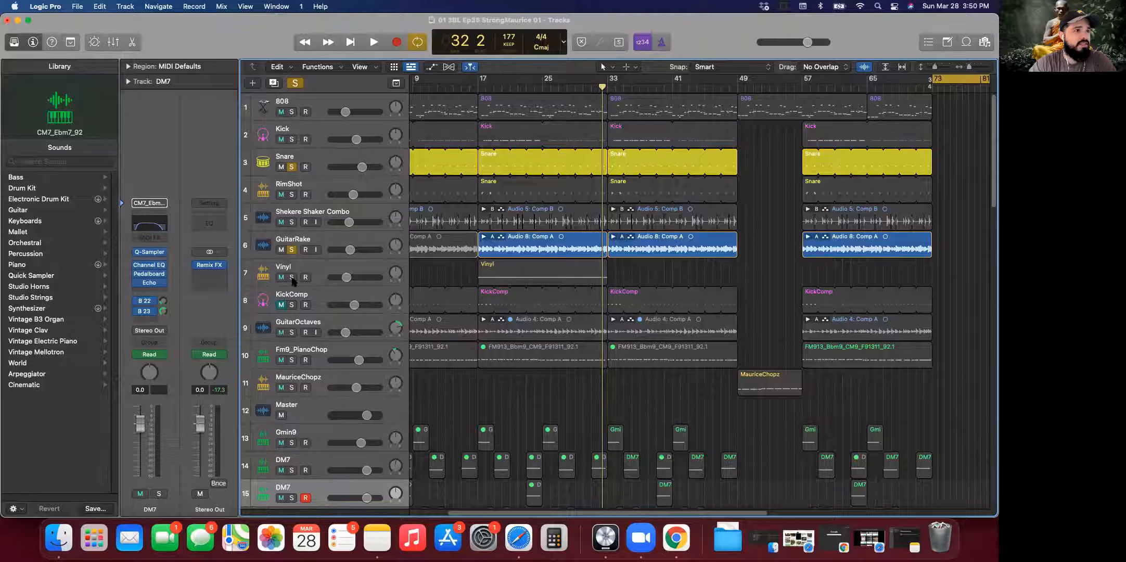
{"action": "left_click", "coordinate": [292, 277]}
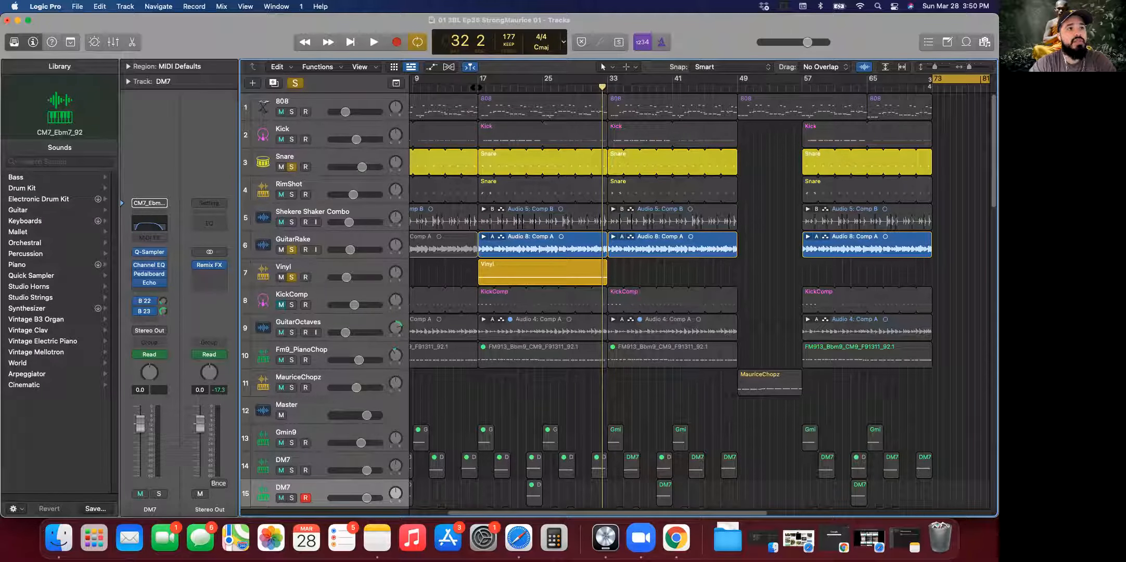
{"action": "left_click", "coordinate": [477, 87]}
{"action": "key", "text": "space"}
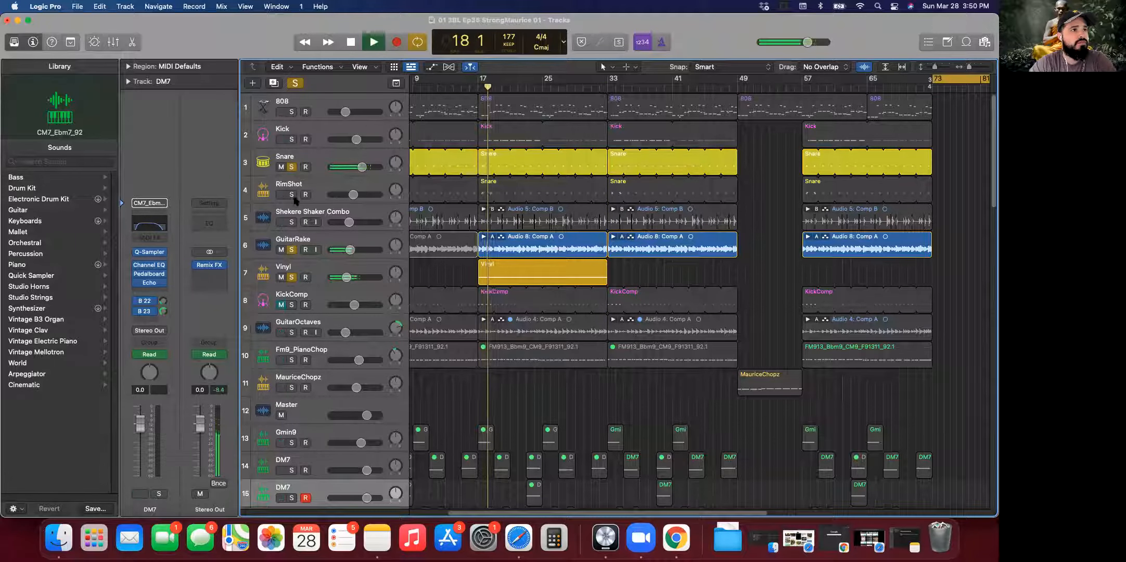
{"action": "left_click", "coordinate": [292, 195]}
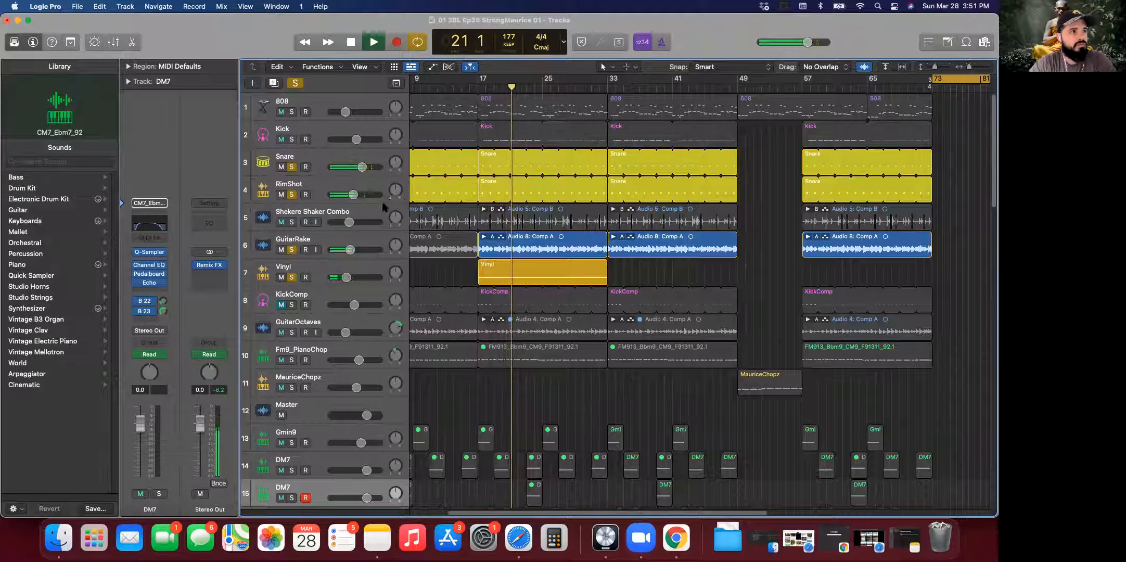
Step: Add the Kick and 808 tracks to the solo, audition them with the other drums and textures, and stop playback
{"action": "left_click", "coordinate": [291, 139]}
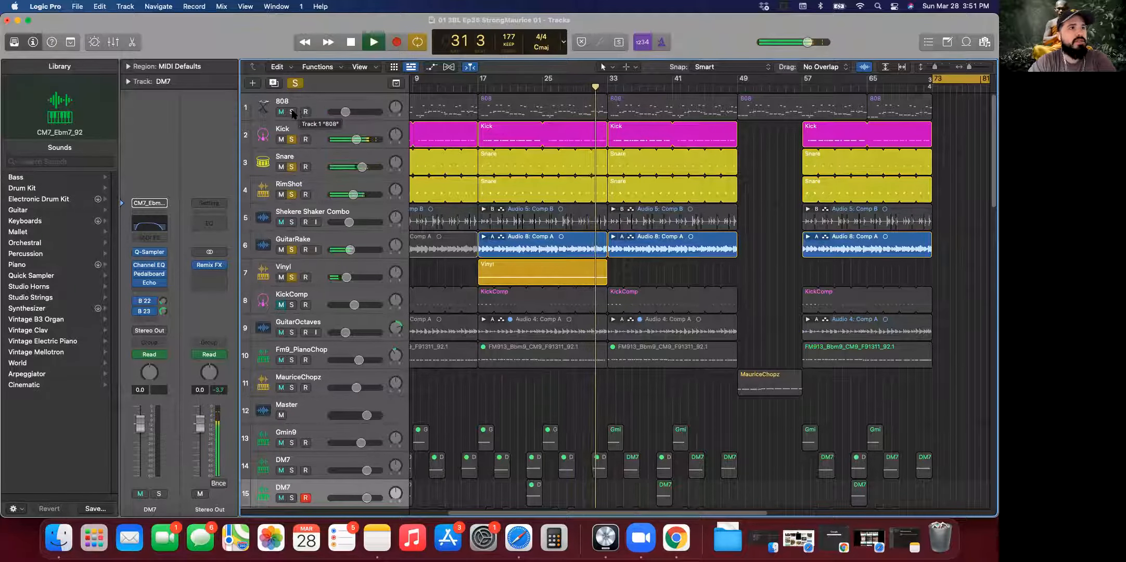
{"action": "left_click", "coordinate": [291, 112]}
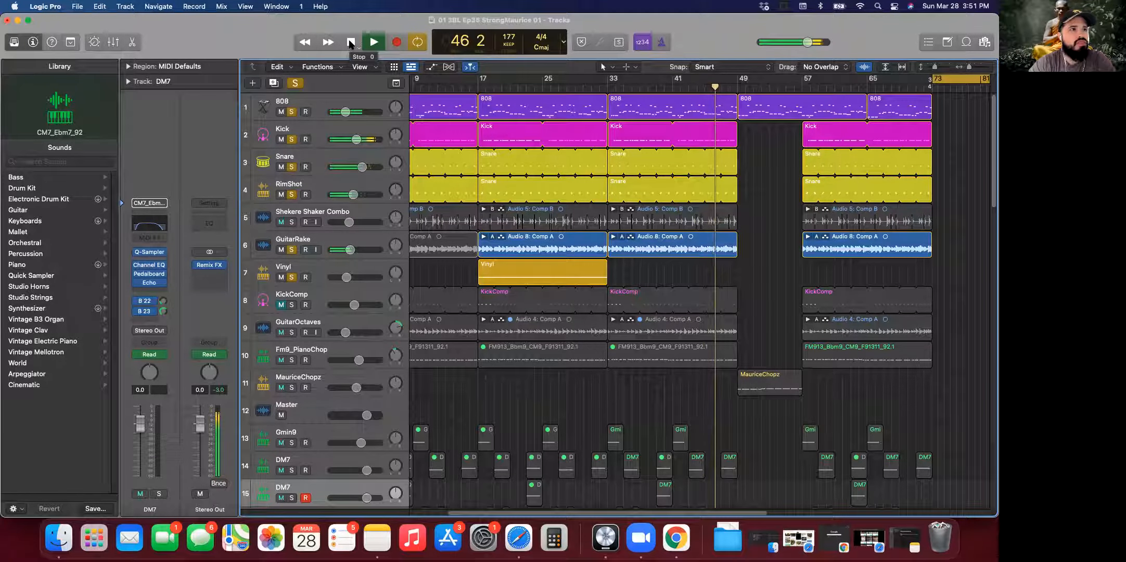
{"action": "left_click", "coordinate": [350, 43]}
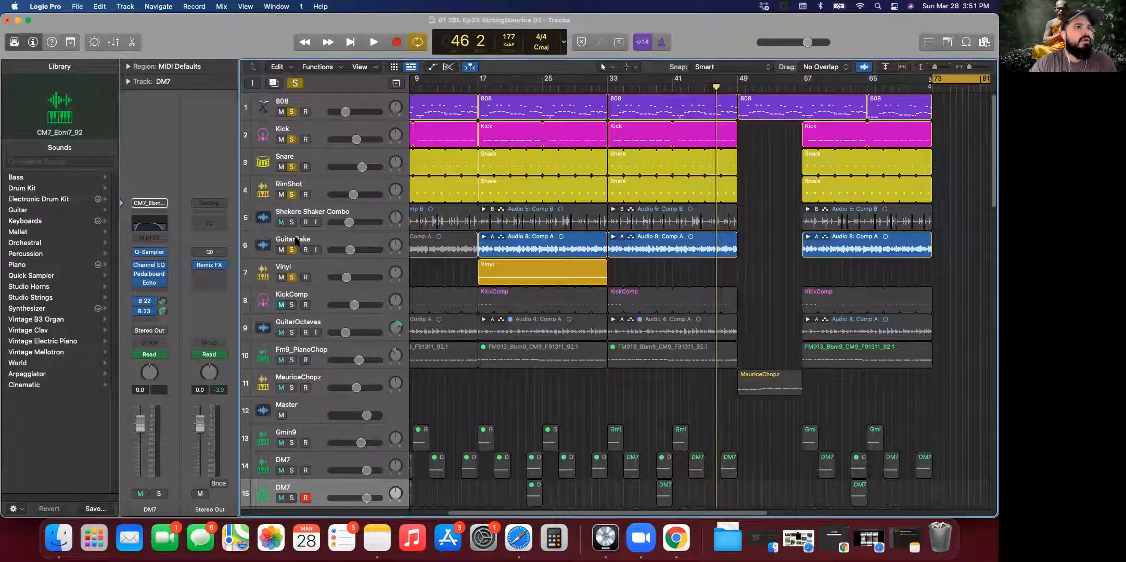
Step: Audition the Shekere Shaker Combo track in solo from bar 16, and take the 808 and GuitarRake tracks out of the solo
{"action": "left_click", "coordinate": [292, 222]}
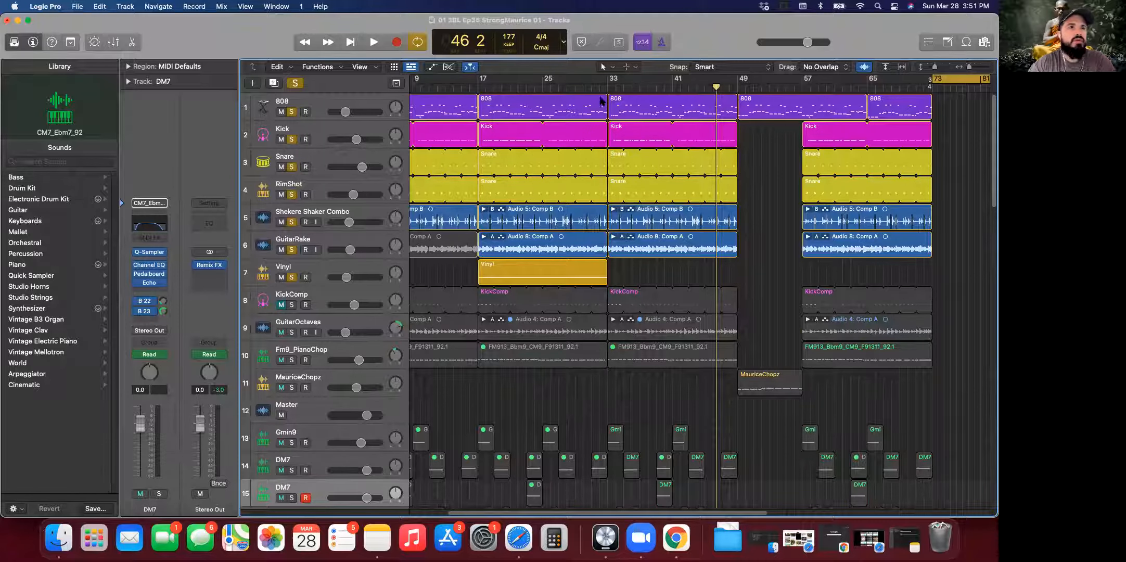
{"action": "left_click", "coordinate": [477, 86]}
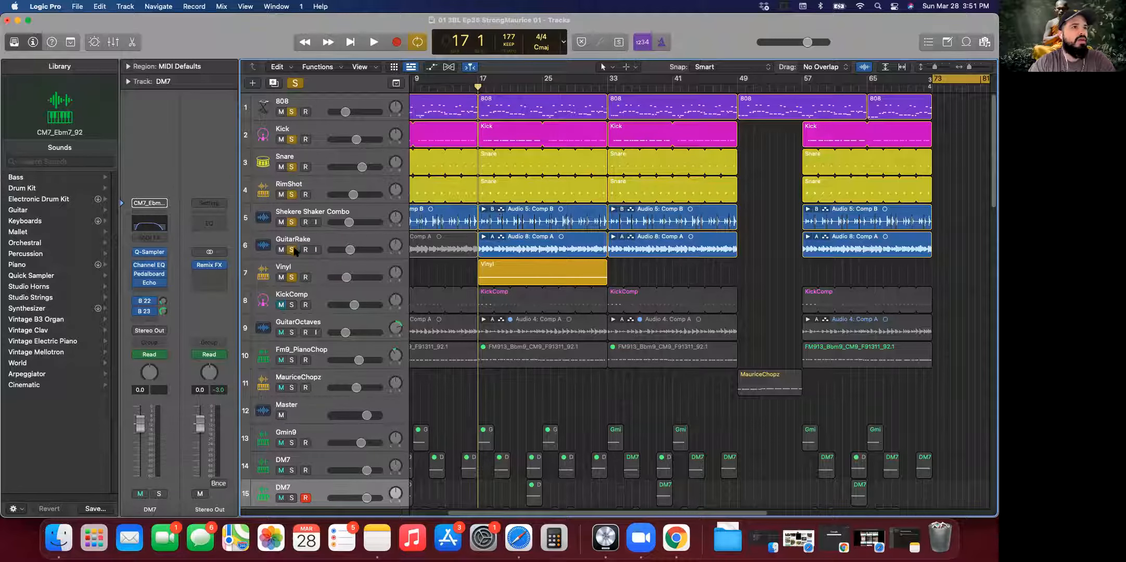
{"action": "left_click", "coordinate": [470, 86]}
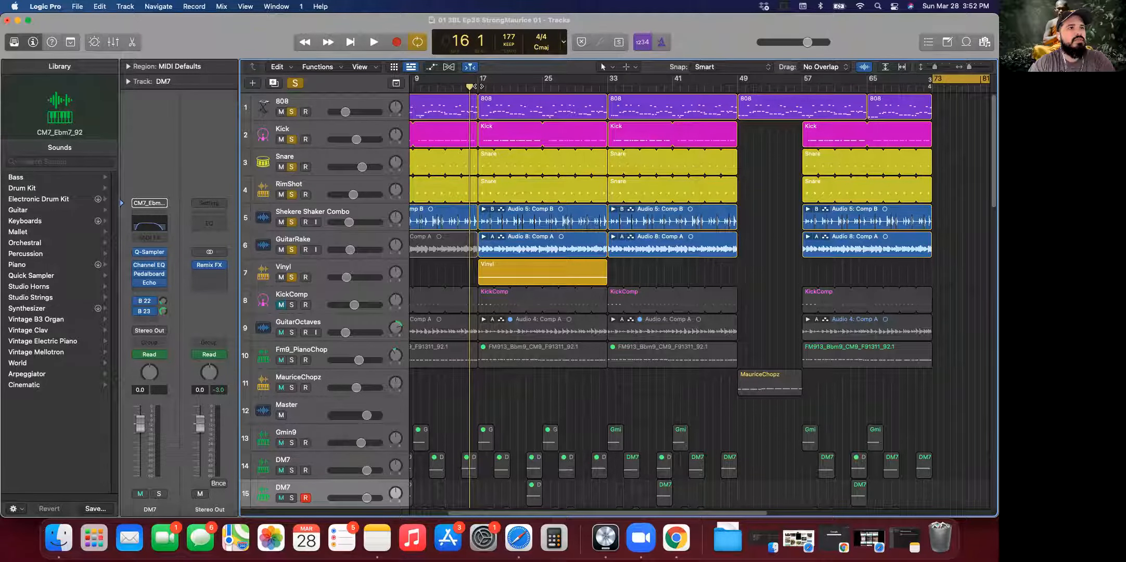
{"action": "key", "text": "space"}
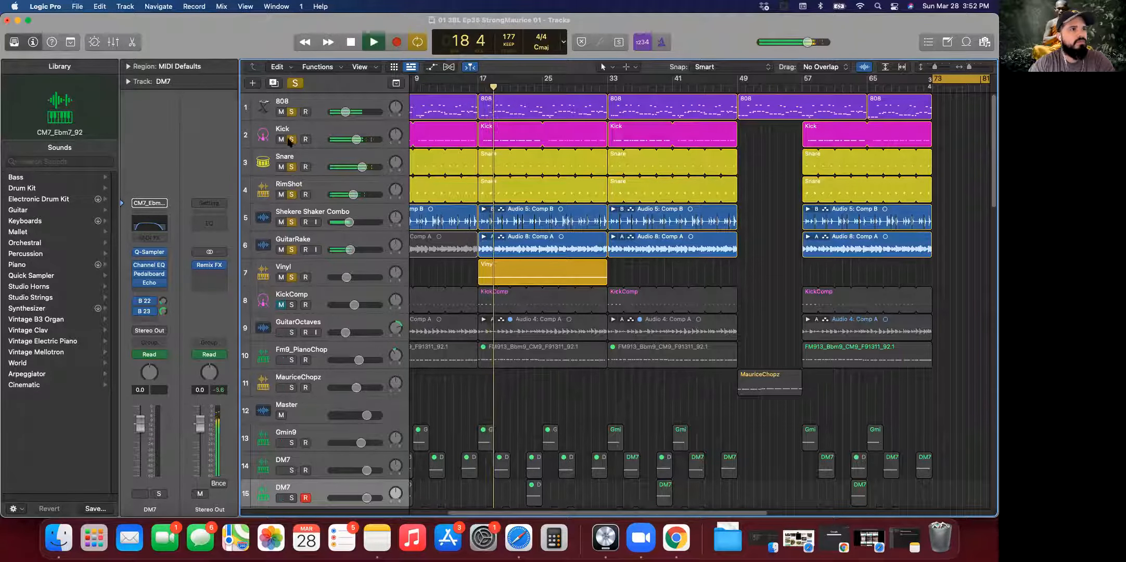
{"action": "left_click", "coordinate": [292, 111]}
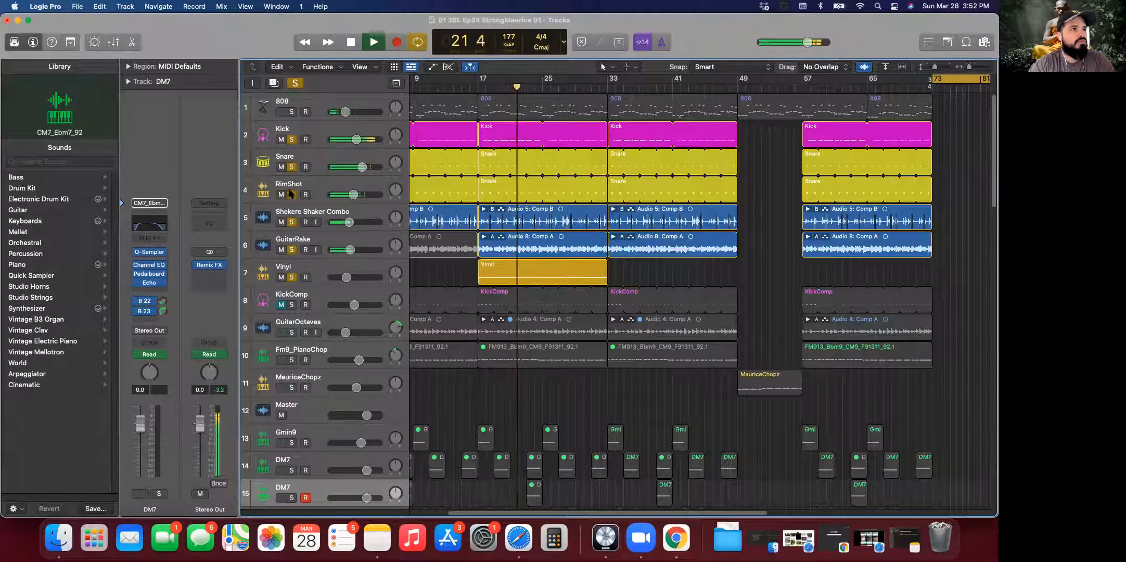
{"action": "left_click", "coordinate": [292, 248]}
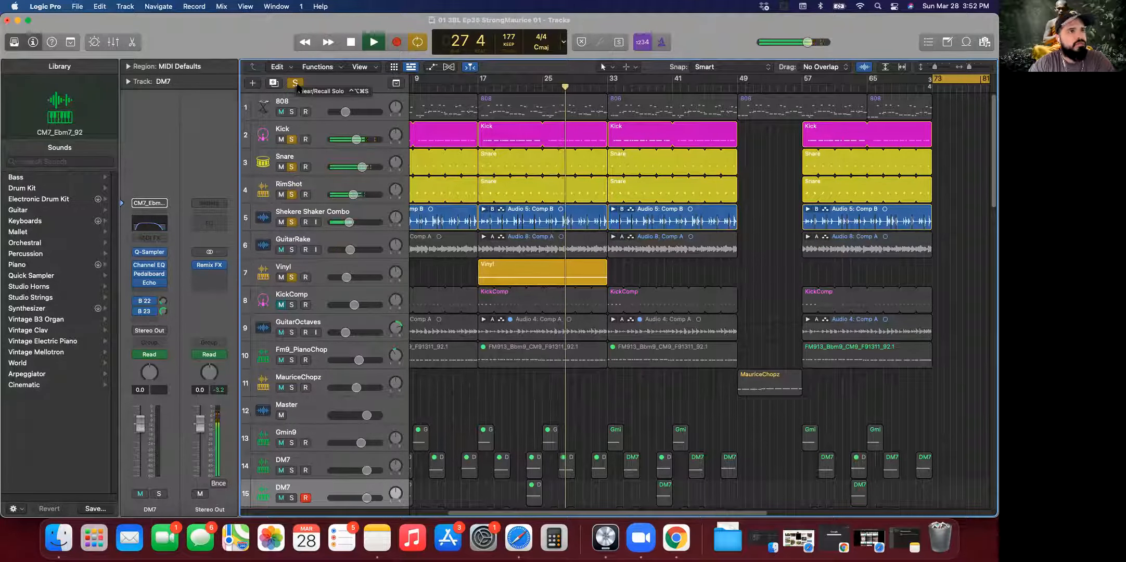
Step: Expand the take folder on the Shekere Shaker Combo track at bar 17, enlarge the tracks, and stop playback
{"action": "left_click", "coordinate": [336, 213]}
{"action": "left_click", "coordinate": [484, 209]}
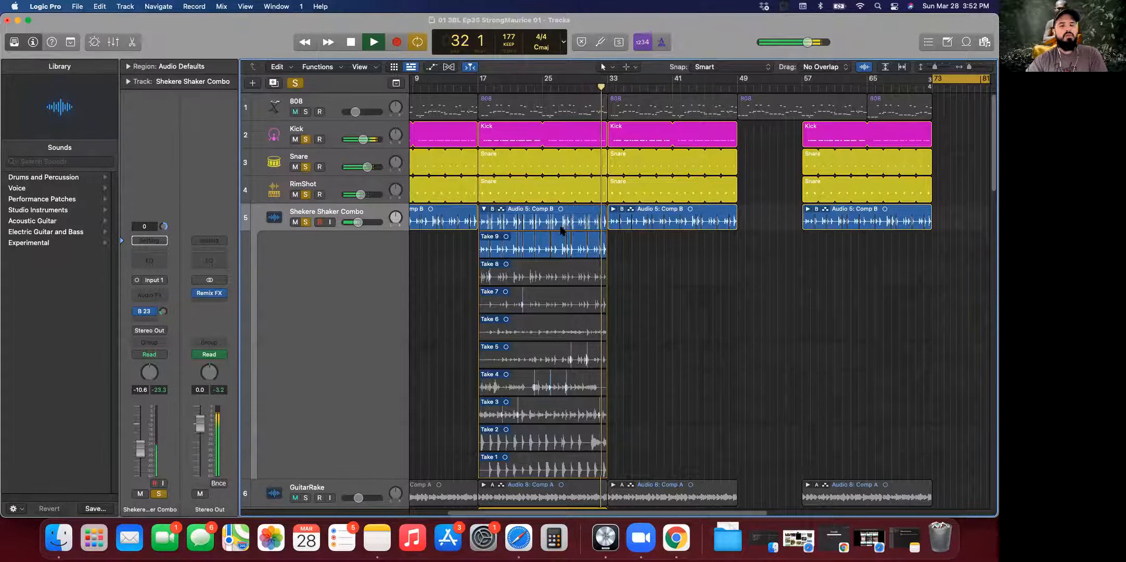
{"action": "key", "text": "super+Right"}
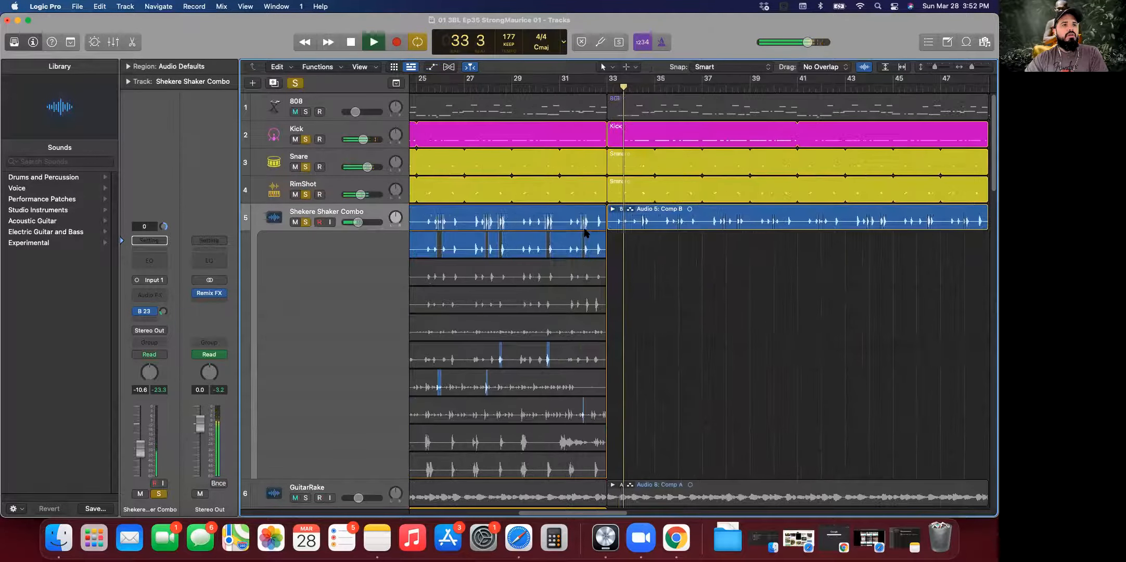
{"action": "key", "text": "super+Right"}
{"action": "scroll", "coordinate": [669, 233], "scroll_direction": "left", "scroll_amount": 1}
{"action": "right_click", "coordinate": [849, 97]}
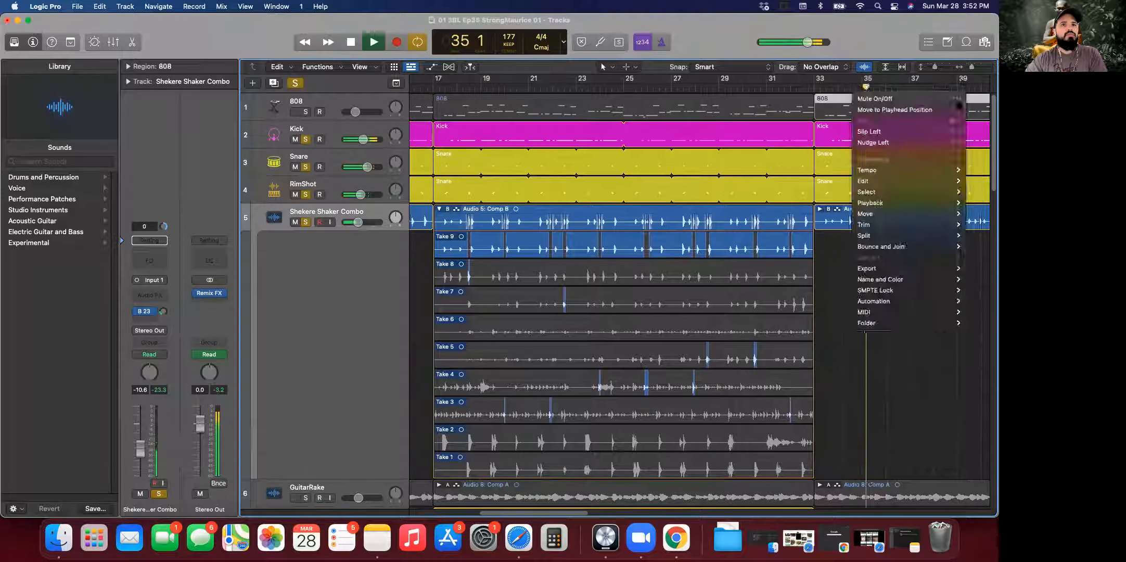
{"action": "left_click", "coordinate": [849, 97]}
{"action": "left_click_drag", "start_coordinate": [935, 67], "coordinate": [938, 67]}
{"action": "scroll", "coordinate": [626, 246], "scroll_direction": "down", "scroll_amount": 5}
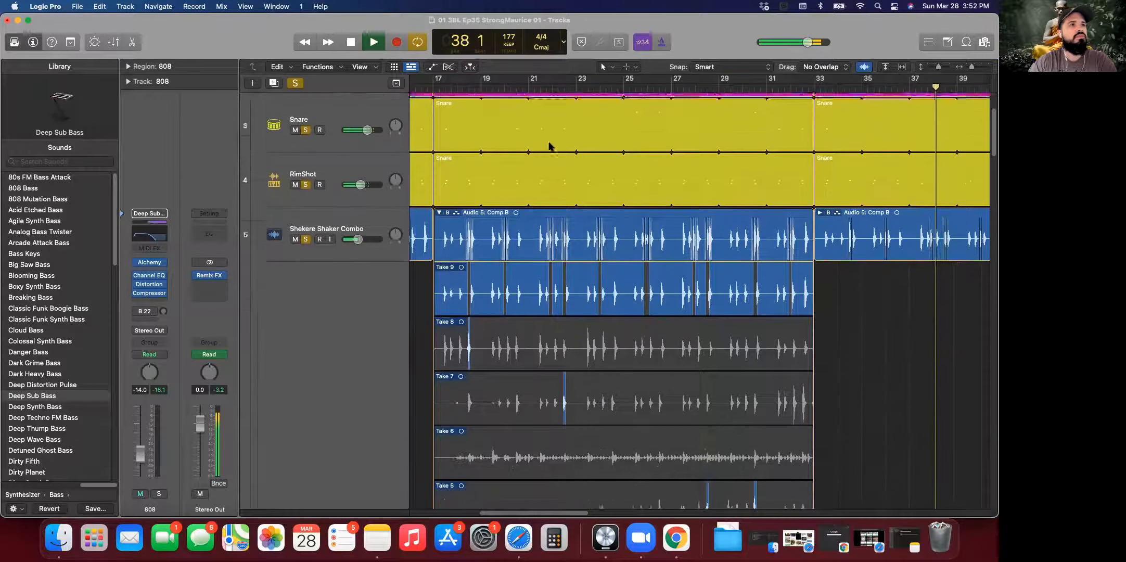
{"action": "left_click", "coordinate": [351, 46]}
Step: Examine how the Shekere Shaker Combo comp is assembled from short sections of Takes 1 to 9
{"action": "scroll", "coordinate": [584, 316], "scroll_direction": "down", "scroll_amount": 14}
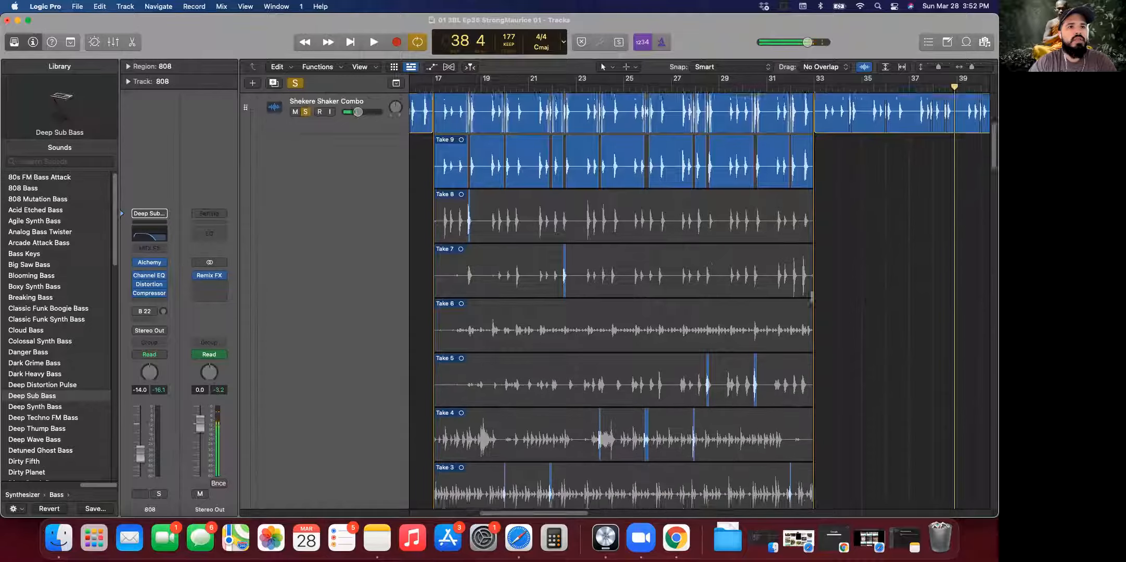
{"action": "scroll", "coordinate": [520, 297], "scroll_direction": "up", "scroll_amount": 20}
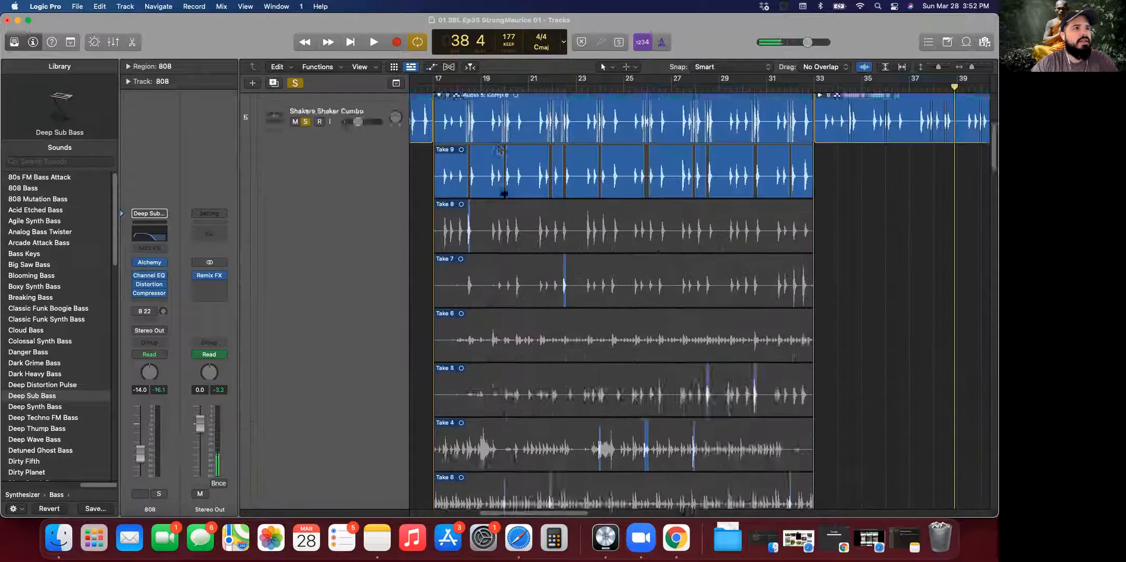
{"action": "scroll", "coordinate": [708, 276], "scroll_direction": "down", "scroll_amount": 10}
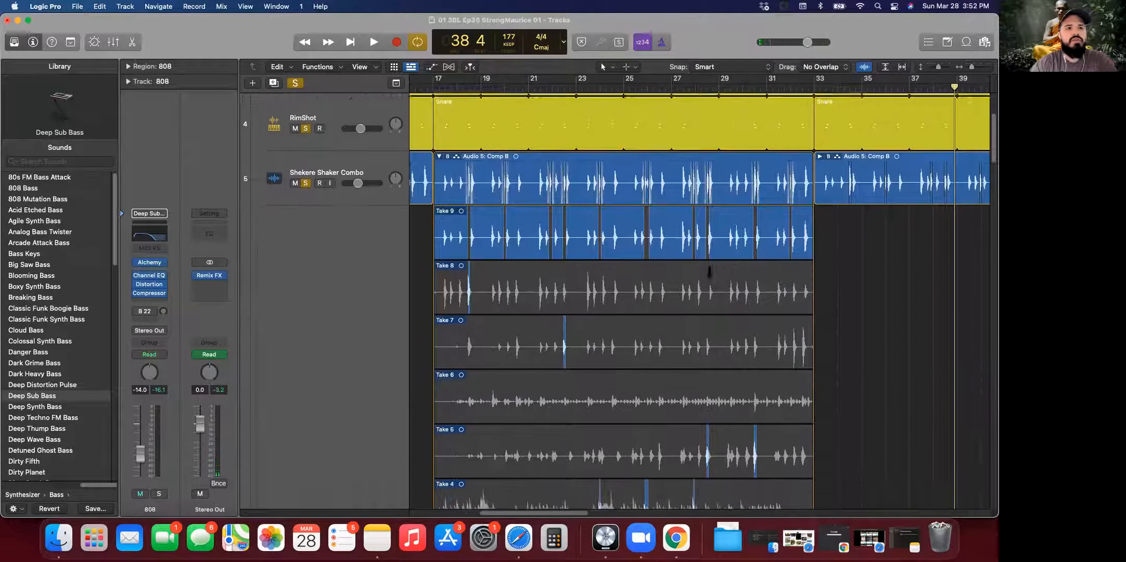
{"action": "scroll", "coordinate": [546, 281], "scroll_direction": "down", "scroll_amount": 1}
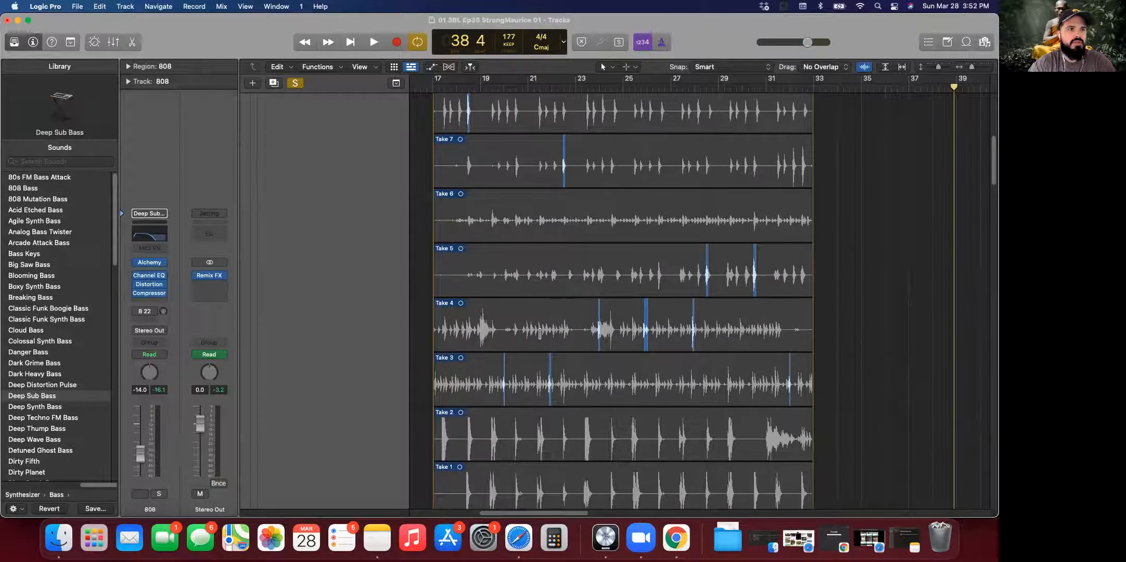
{"action": "scroll", "coordinate": [539, 333], "scroll_direction": "down", "scroll_amount": 5}
{"action": "scroll", "coordinate": [507, 240], "scroll_direction": "up", "scroll_amount": 15}
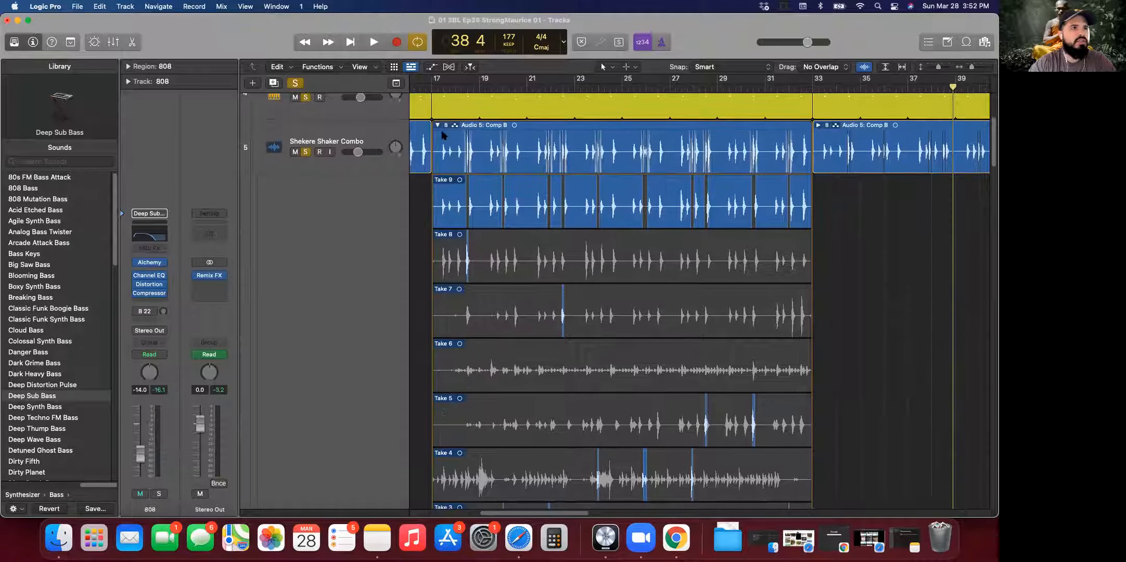
{"action": "scroll", "coordinate": [468, 430], "scroll_direction": "left", "scroll_amount": 3}
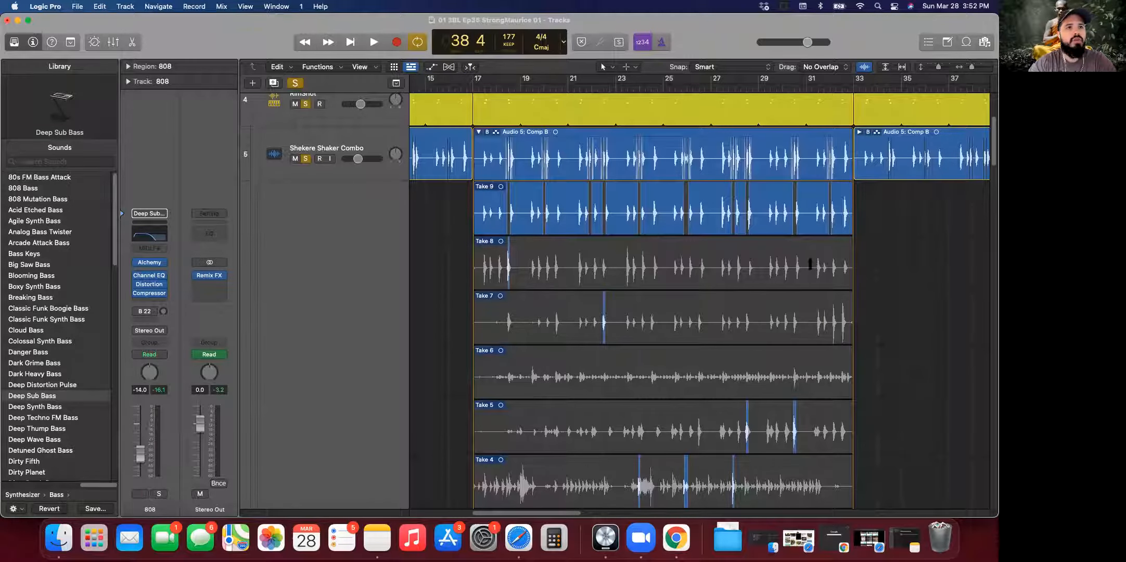
{"action": "scroll", "coordinate": [498, 289], "scroll_direction": "down", "scroll_amount": 10}
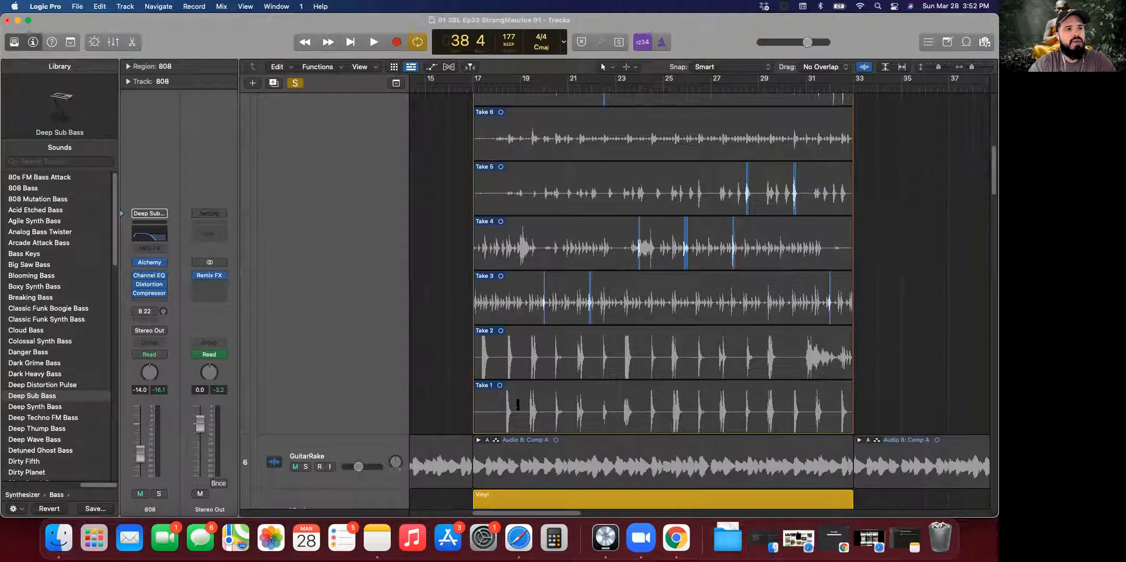
{"action": "scroll", "coordinate": [567, 177], "scroll_direction": "up", "scroll_amount": 2}
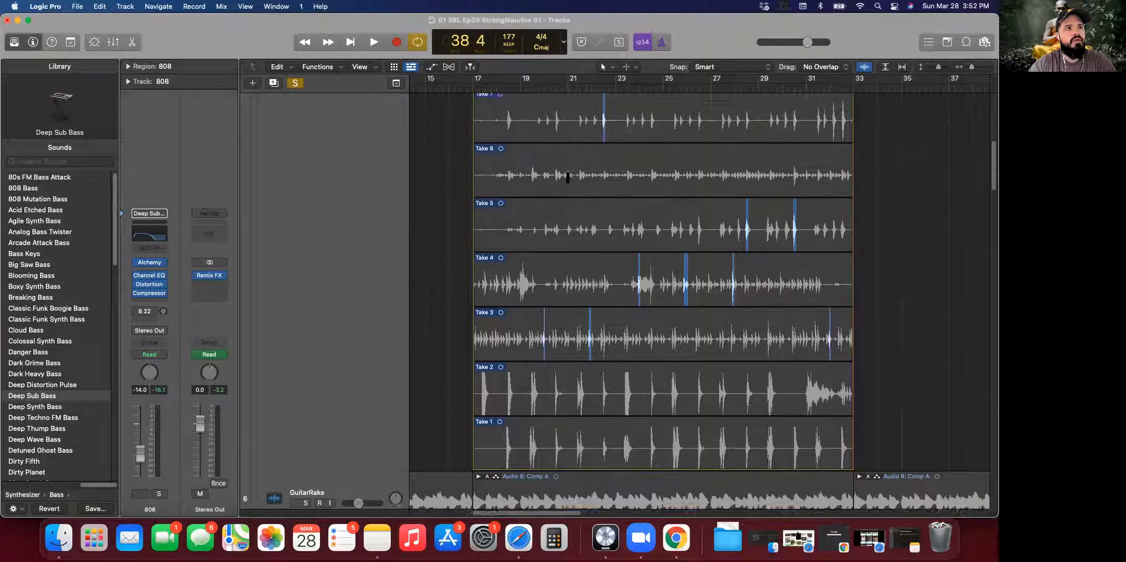
{"action": "scroll", "coordinate": [567, 177], "scroll_direction": "up", "scroll_amount": 7}
{"action": "scroll", "coordinate": [576, 213], "scroll_direction": "up", "scroll_amount": 1}
{"action": "scroll", "coordinate": [520, 168], "scroll_direction": "up", "scroll_amount": 1}
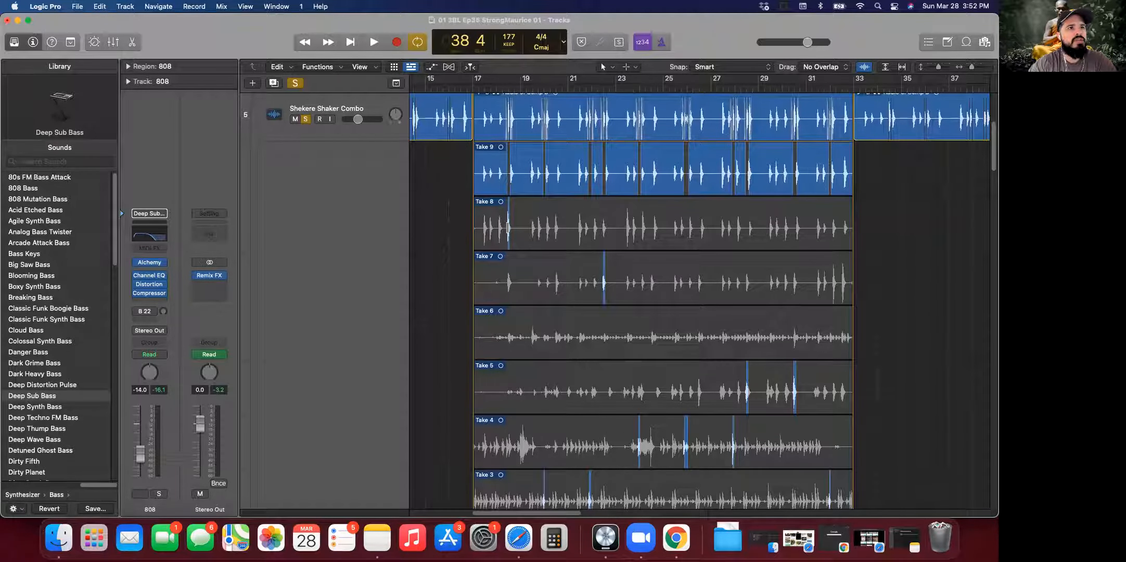
{"action": "scroll", "coordinate": [589, 243], "scroll_direction": "down", "scroll_amount": 2}
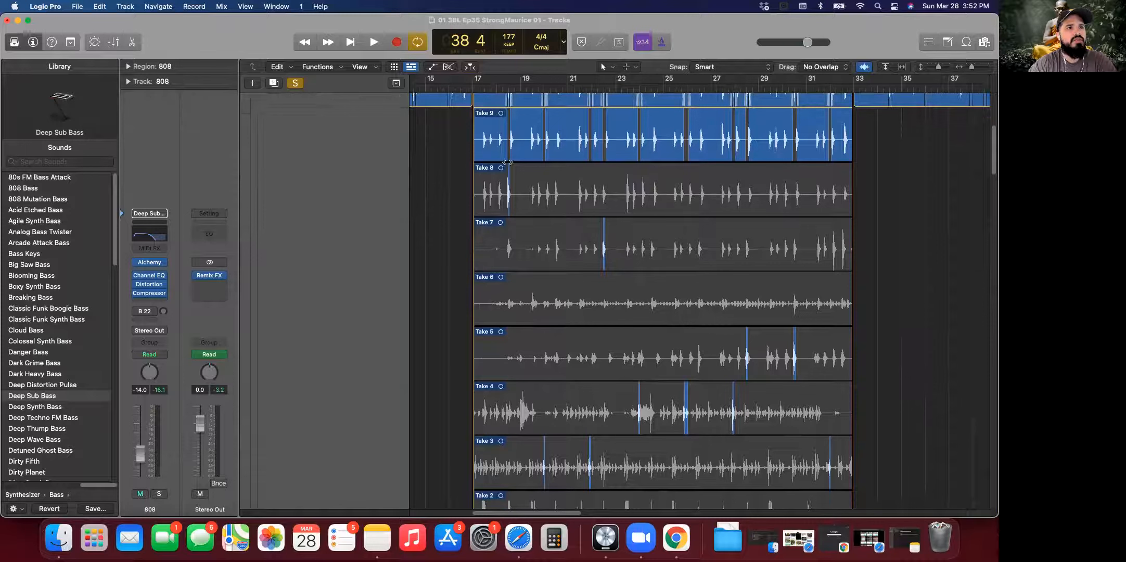
{"action": "scroll", "coordinate": [509, 194], "scroll_direction": "down", "scroll_amount": 1}
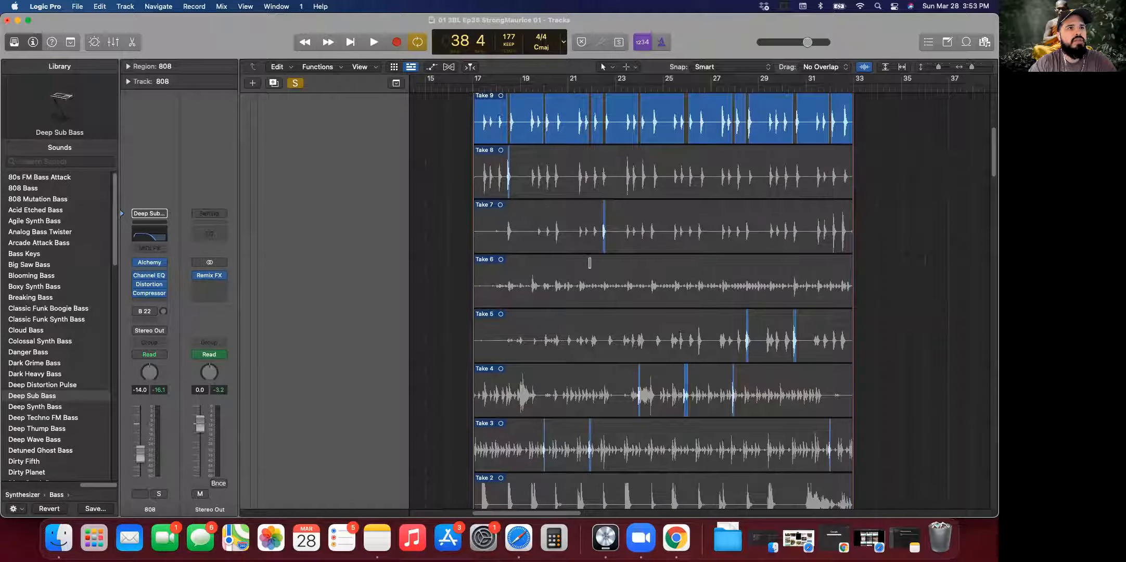
{"action": "scroll", "coordinate": [593, 252], "scroll_direction": "up", "scroll_amount": 2}
{"action": "scroll", "coordinate": [626, 322], "scroll_direction": "down", "scroll_amount": 2}
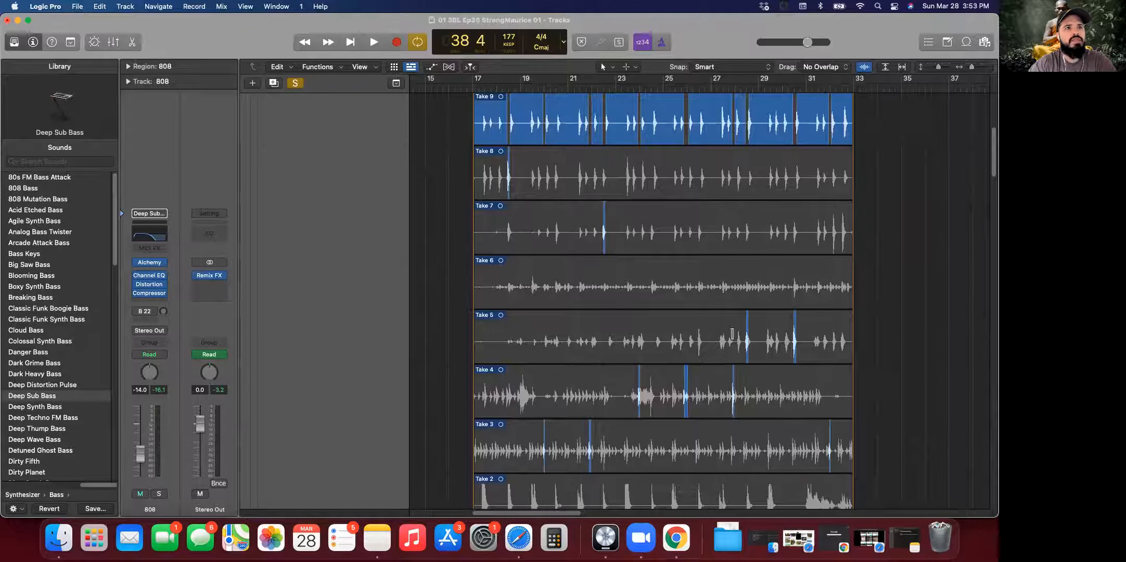
{"action": "scroll", "coordinate": [596, 143], "scroll_direction": "up", "scroll_amount": 6}
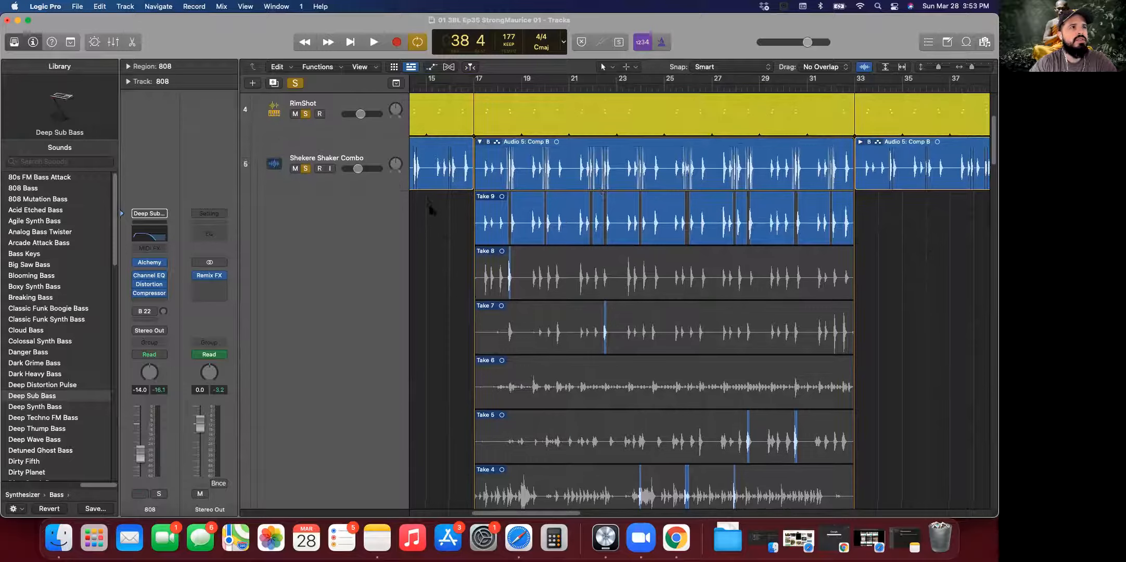
{"action": "scroll", "coordinate": [812, 235], "scroll_direction": "up", "scroll_amount": 4}
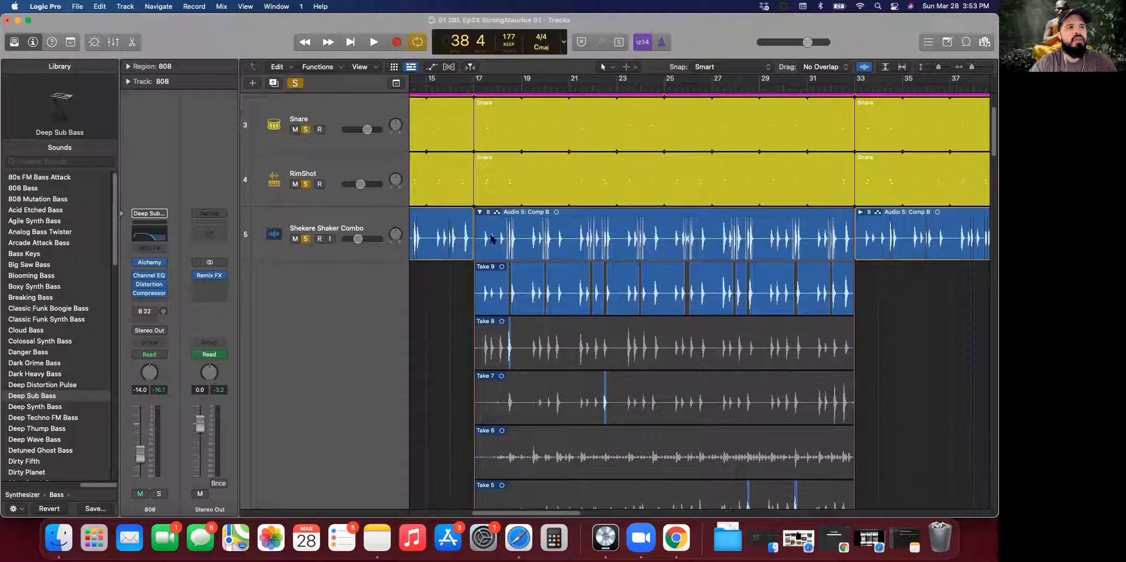
{"action": "scroll", "coordinate": [431, 231], "scroll_direction": "up", "scroll_amount": 5}
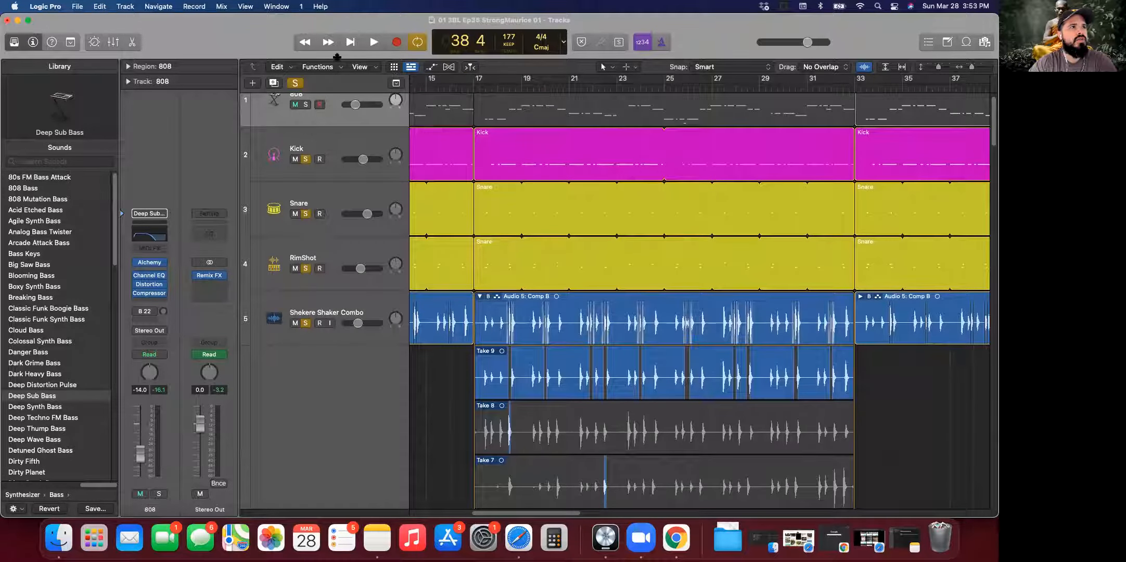
Step: Play the soloed drums and shaker from bar 17, shrink the track heights to show more of the arrangement, and stop playback
{"action": "key", "text": "space"}
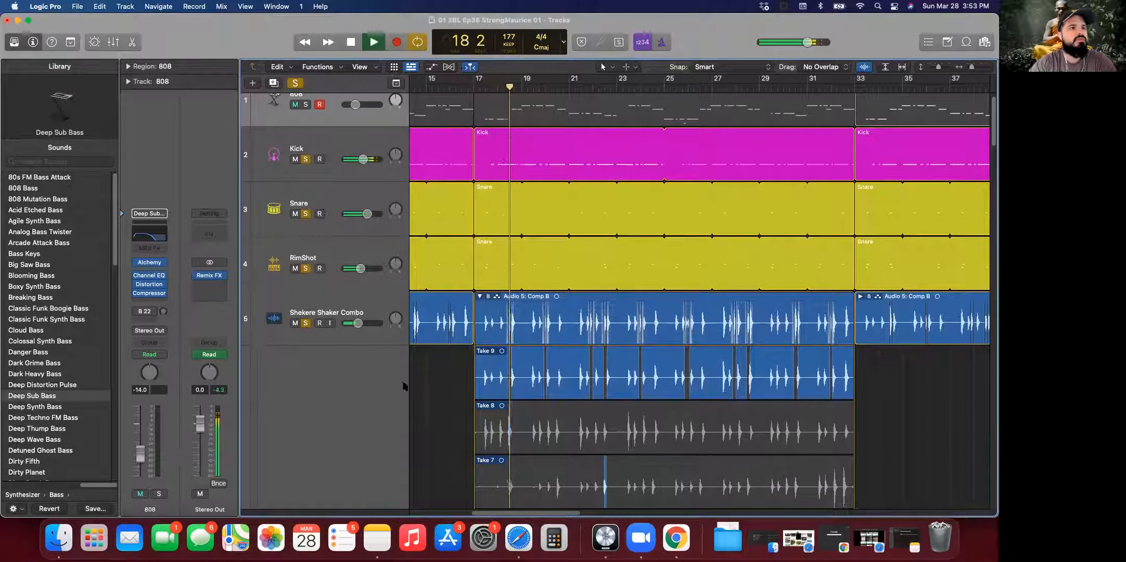
{"action": "scroll", "coordinate": [407, 364], "scroll_direction": "down", "scroll_amount": 15}
{"action": "scroll", "coordinate": [408, 350], "scroll_direction": "up", "scroll_amount": 15}
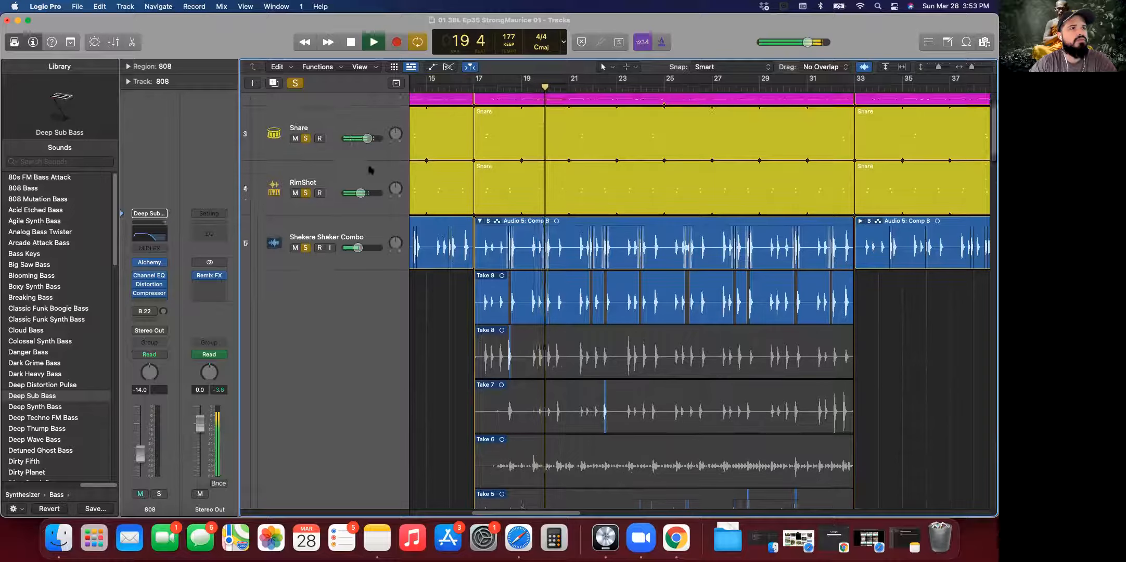
{"action": "left_click_drag", "start_coordinate": [947, 71], "coordinate": [932, 69]}
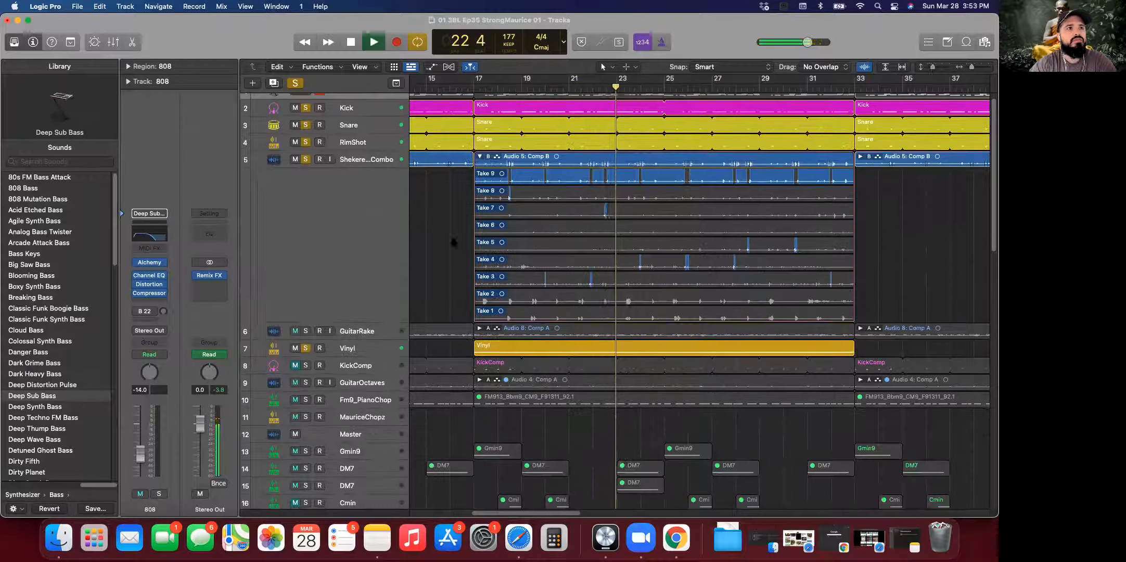
{"action": "scroll", "coordinate": [453, 243], "scroll_direction": "down", "scroll_amount": 13}
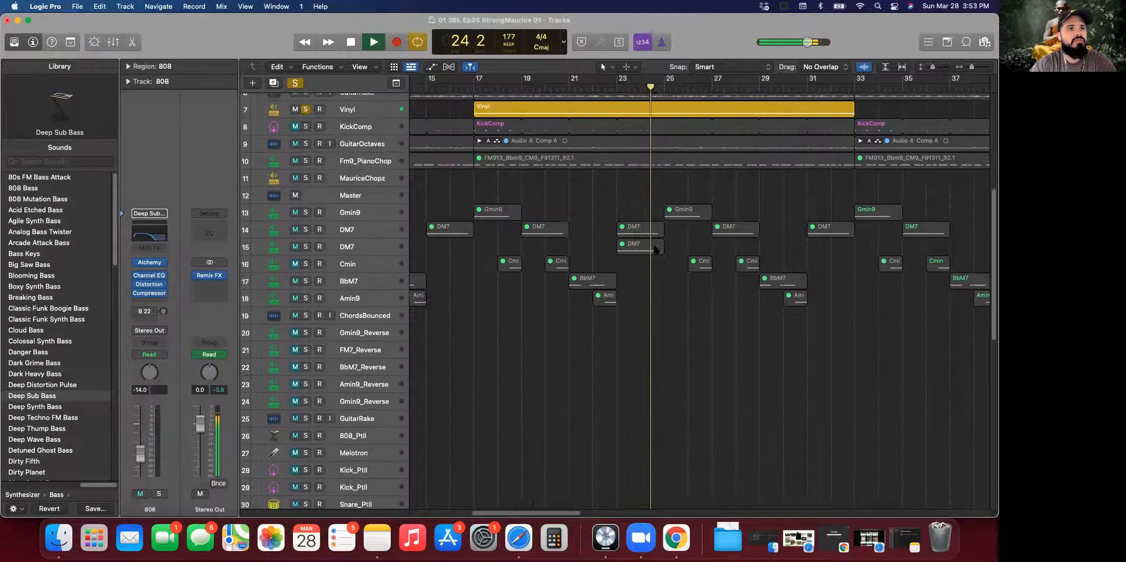
{"action": "scroll", "coordinate": [656, 247], "scroll_direction": "up", "scroll_amount": 15}
{"action": "scroll", "coordinate": [797, 210], "scroll_direction": "right", "scroll_amount": 15}
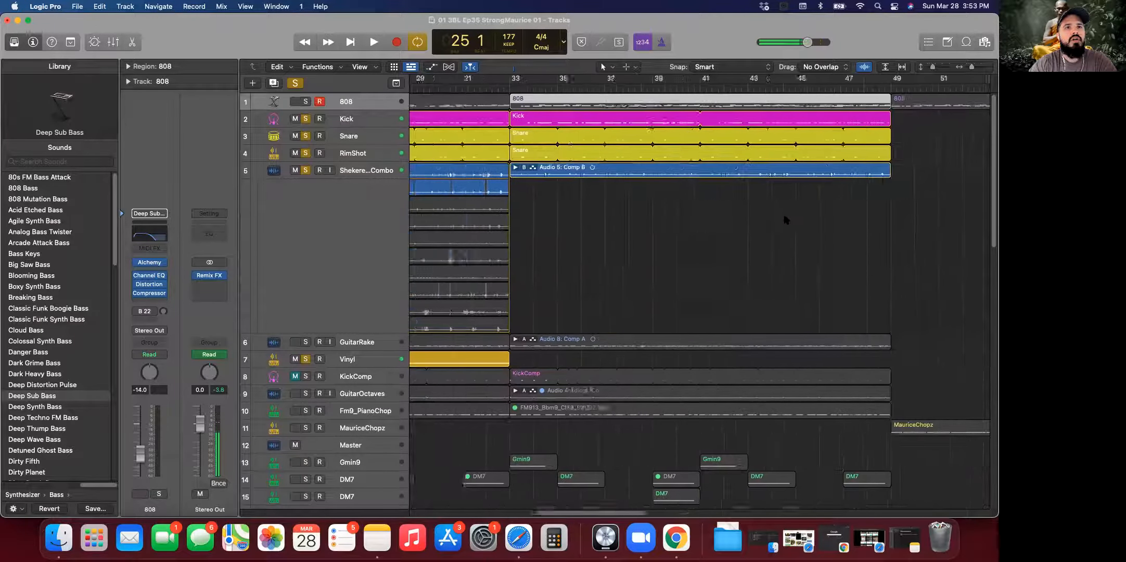
{"action": "left_click", "coordinate": [864, 240]}
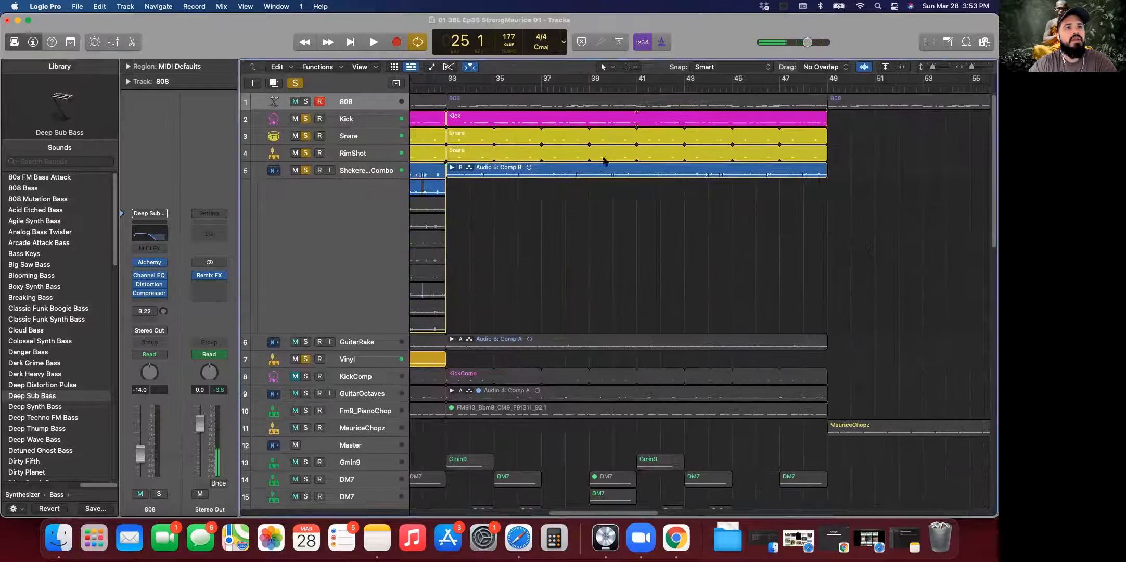
Step: Clear the solo on all tracks and look at the MauriceChopz section from bar 49
{"action": "left_click", "coordinate": [296, 83]}
{"action": "scroll", "coordinate": [741, 181], "scroll_direction": "right", "scroll_amount": 5}
{"action": "scroll", "coordinate": [671, 116], "scroll_direction": "right", "scroll_amount": 3}
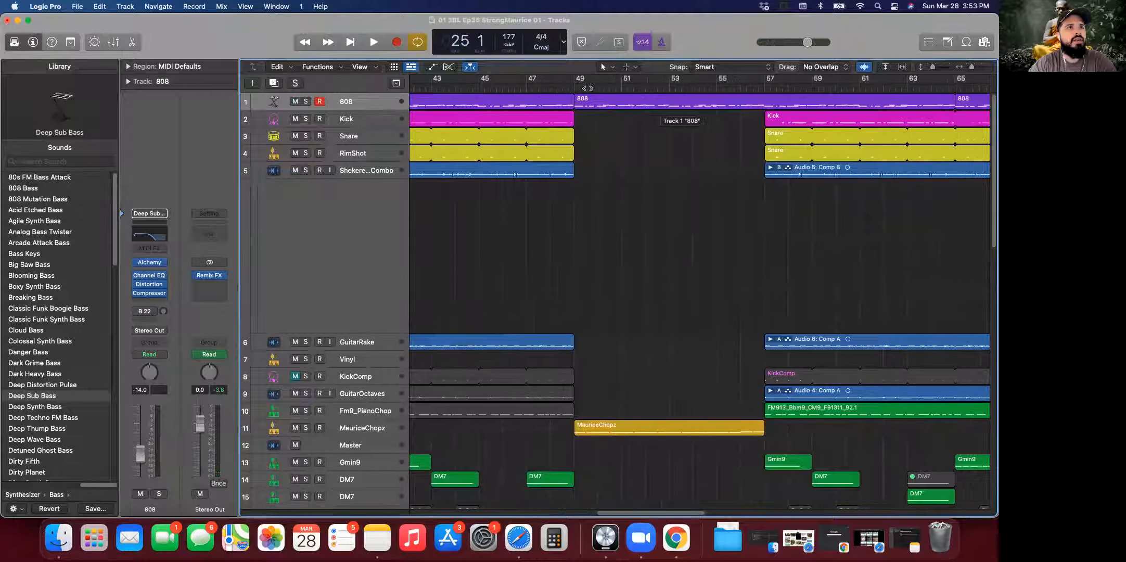
Step: Place the playhead at bar 49 and select the MauriceChopz track
{"action": "left_click", "coordinate": [573, 87]}
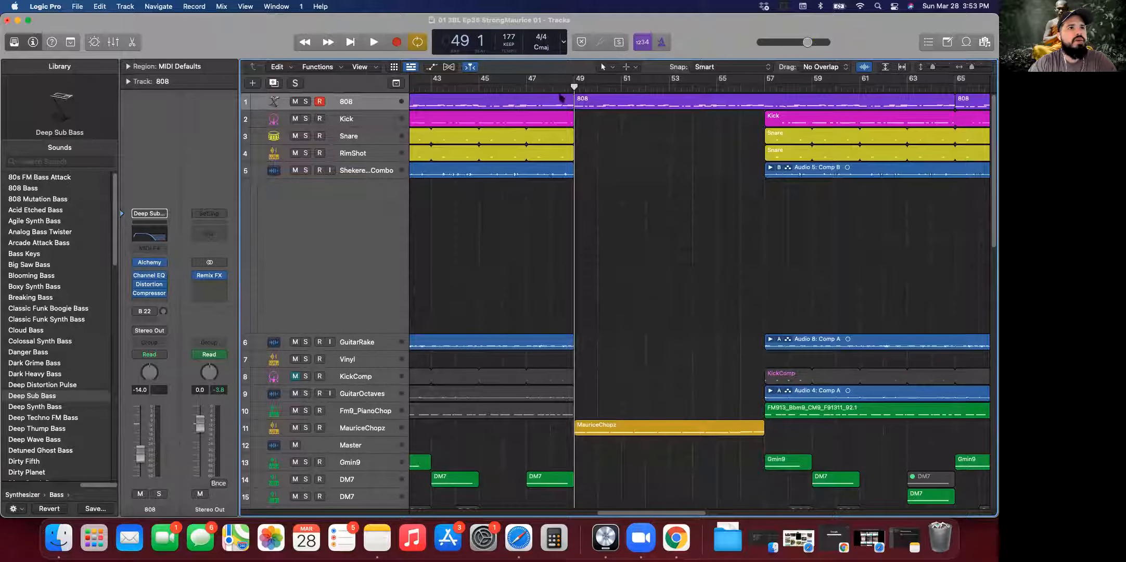
{"action": "scroll", "coordinate": [673, 326], "scroll_direction": "down", "scroll_amount": 3}
{"action": "scroll", "coordinate": [678, 356], "scroll_direction": "down", "scroll_amount": 3}
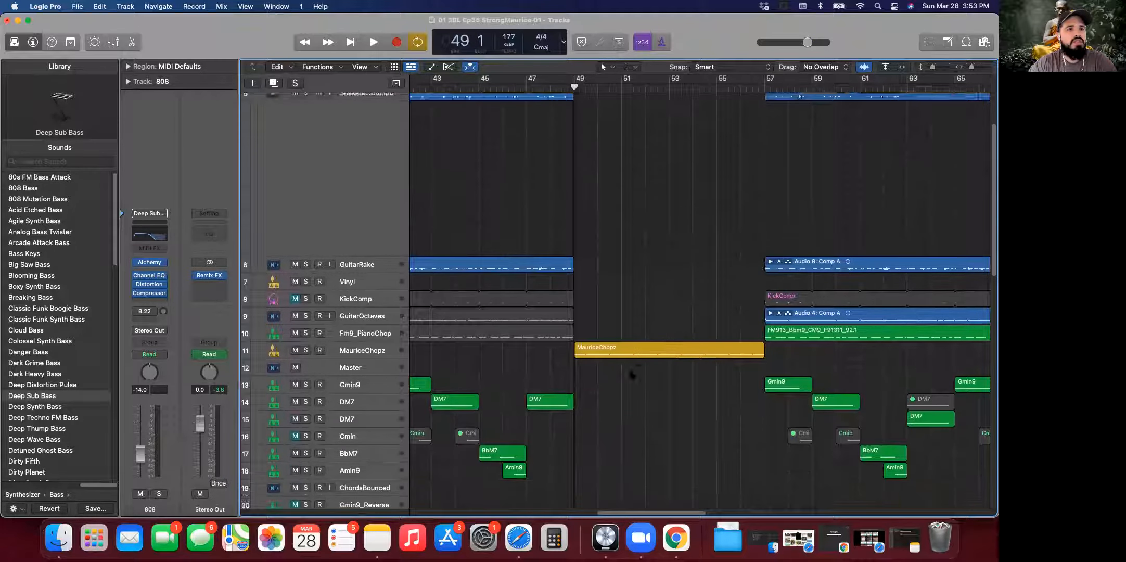
{"action": "left_click", "coordinate": [343, 321]}
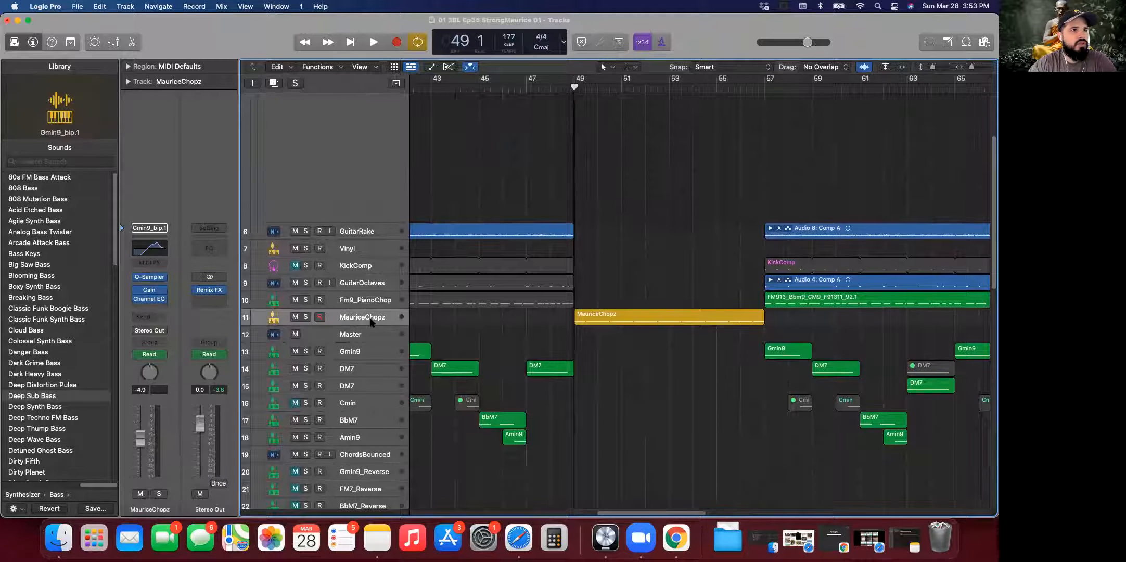
{"action": "scroll", "coordinate": [307, 264], "scroll_direction": "down", "scroll_amount": 4}
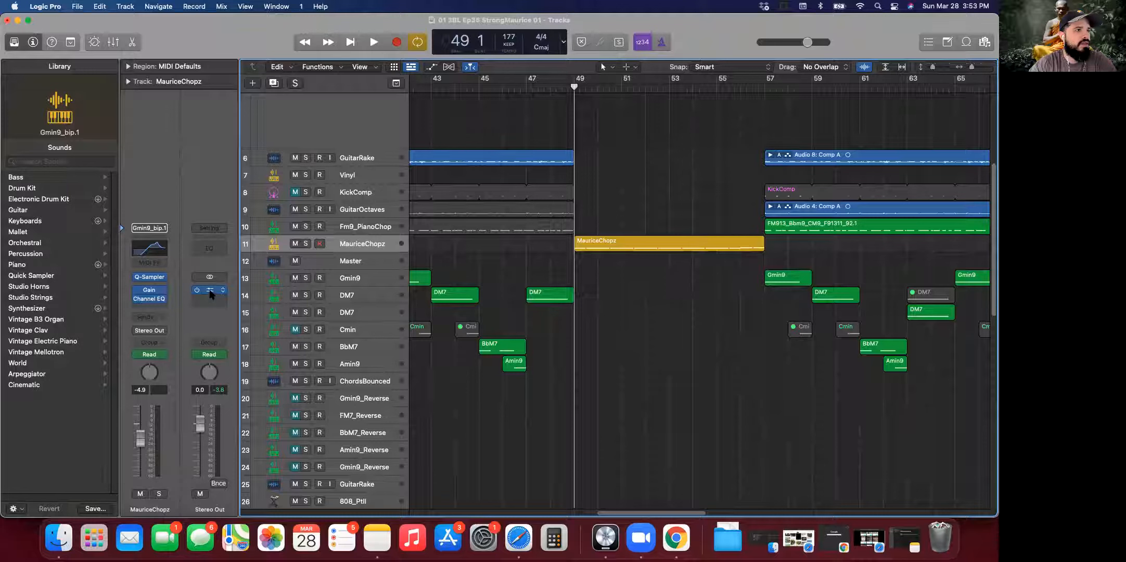
Step: Open the Remix FX plug-in on the Stereo Out channel, move its window clear of the MauriceChopz region, and play from bar 48
{"action": "left_click", "coordinate": [209, 291]}
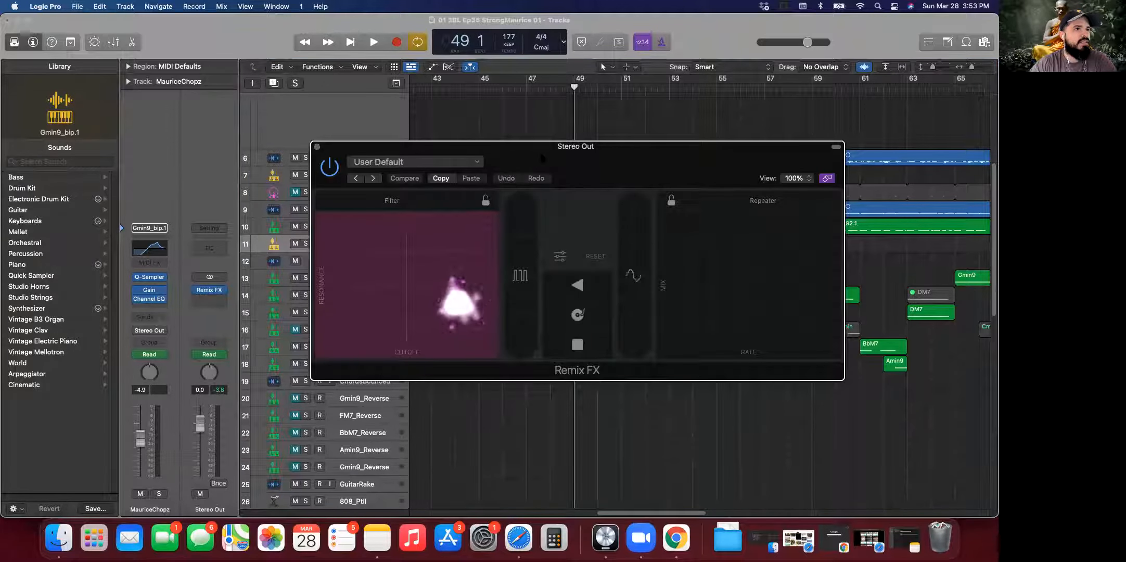
{"action": "left_click_drag", "start_coordinate": [576, 146], "coordinate": [305, 257]}
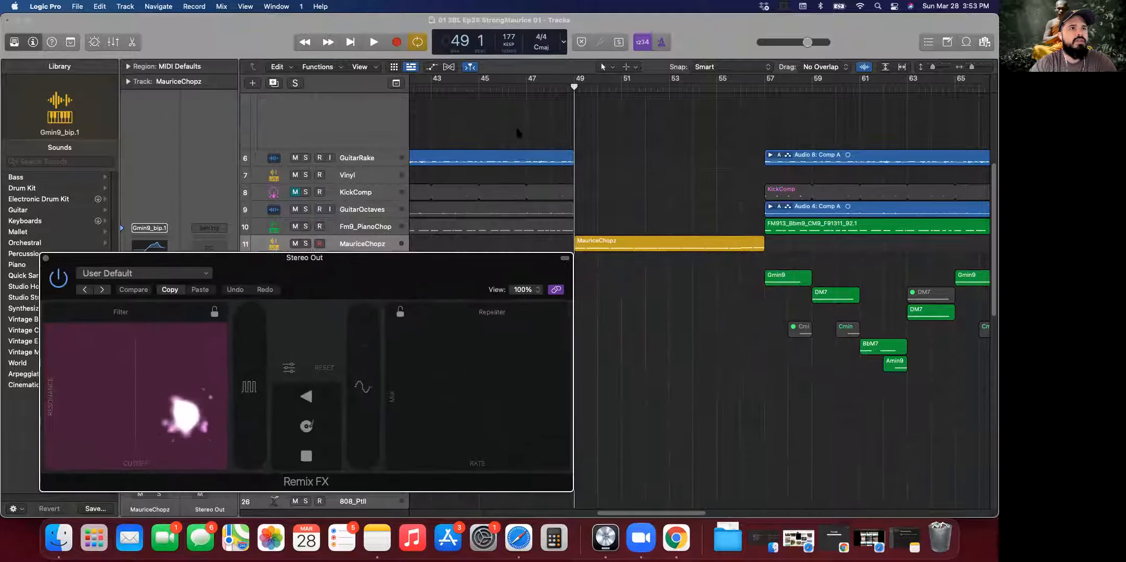
{"action": "left_click", "coordinate": [550, 87]}
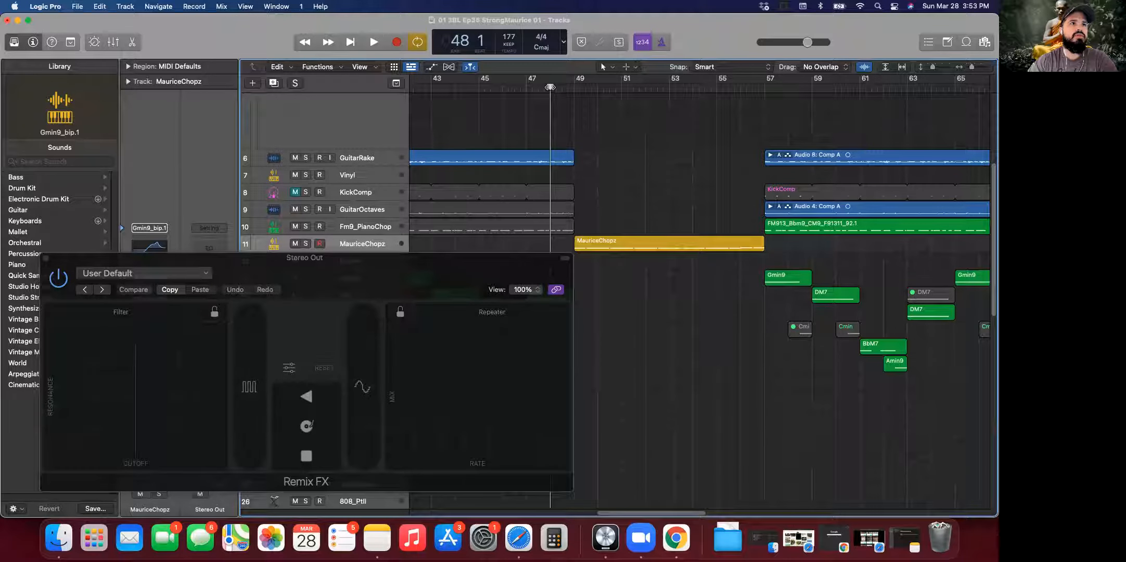
{"action": "key", "text": "space"}
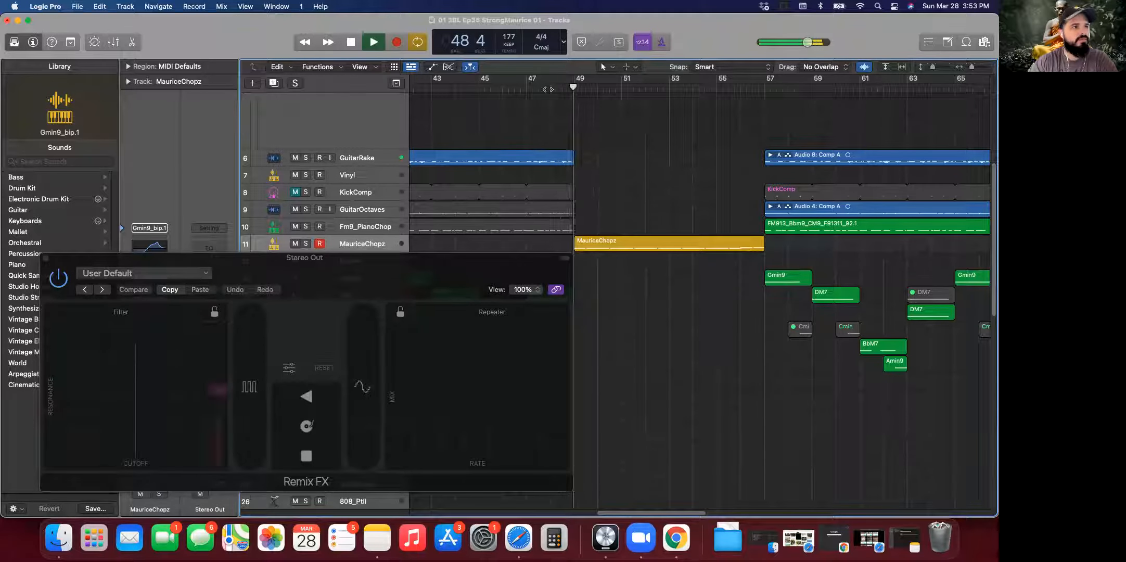
Step: Watch the Remix FX filter during playback past bar 57, close the plug-in window and stop playback
{"action": "left_click_drag", "start_coordinate": [182, 426], "coordinate": [185, 405]}
{"action": "left_click_drag", "start_coordinate": [387, 258], "coordinate": [579, 134]}
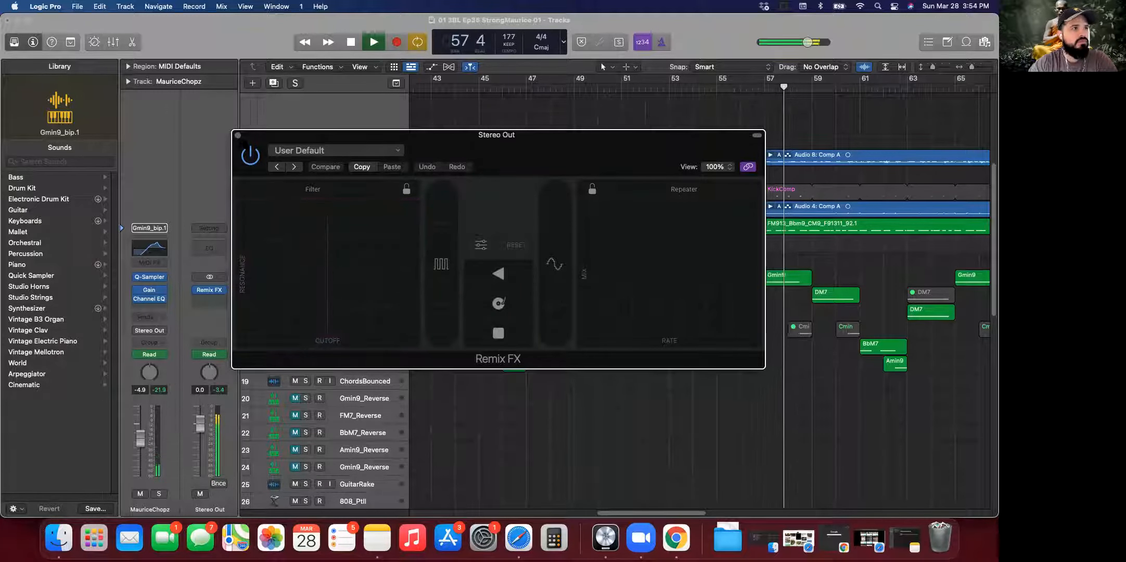
{"action": "left_click", "coordinate": [238, 136]}
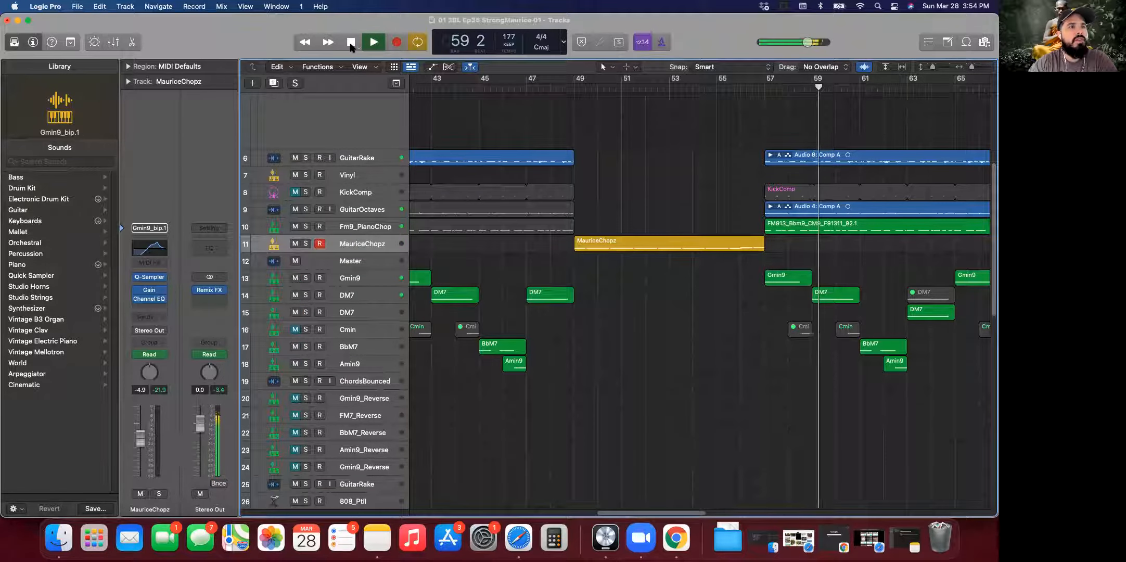
{"action": "left_click", "coordinate": [351, 43]}
Step: Expand the Shekere Shaker Combo take folder at bar 57 for a look, and collapse the track's take folders
{"action": "scroll", "coordinate": [662, 244], "scroll_direction": "right", "scroll_amount": 10}
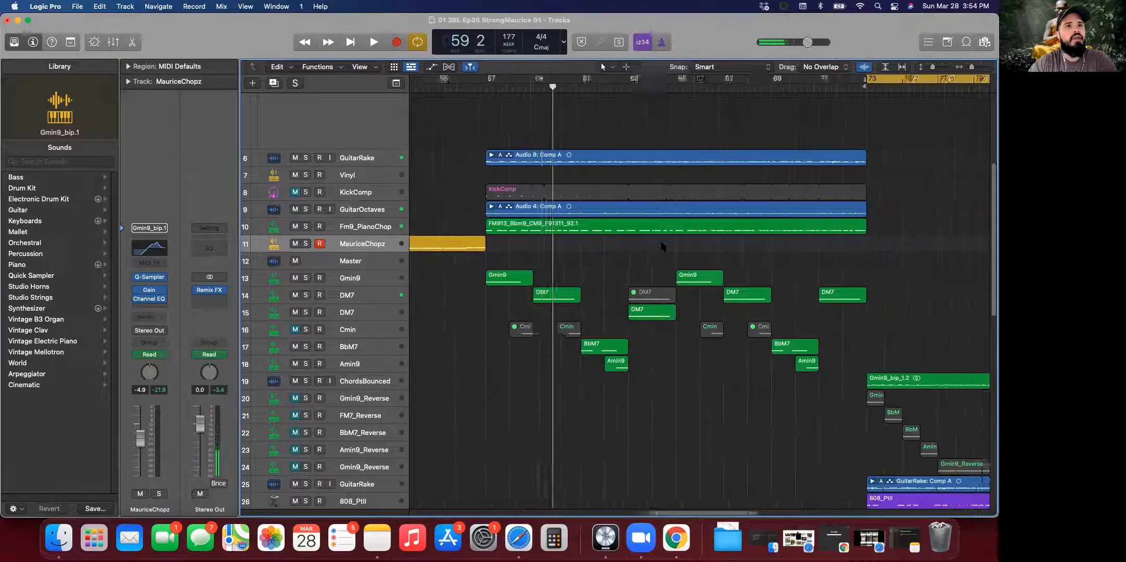
{"action": "scroll", "coordinate": [662, 245], "scroll_direction": "up", "scroll_amount": 5}
{"action": "scroll", "coordinate": [662, 246], "scroll_direction": "up", "scroll_amount": 5}
{"action": "scroll", "coordinate": [593, 256], "scroll_direction": "down", "scroll_amount": 6}
{"action": "scroll", "coordinate": [478, 159], "scroll_direction": "up", "scroll_amount": 3}
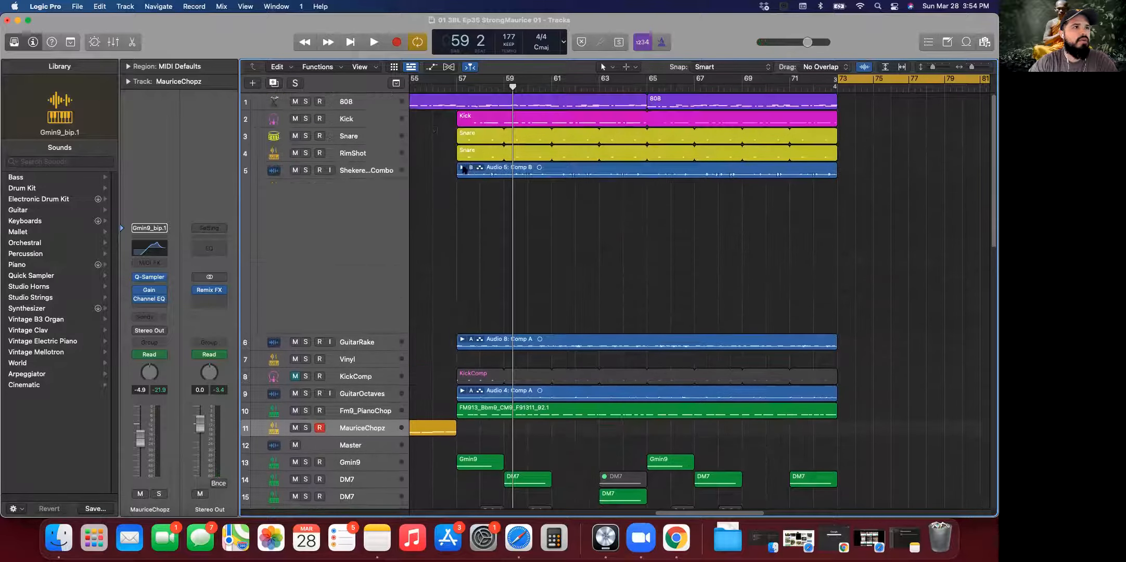
{"action": "left_click", "coordinate": [462, 170]}
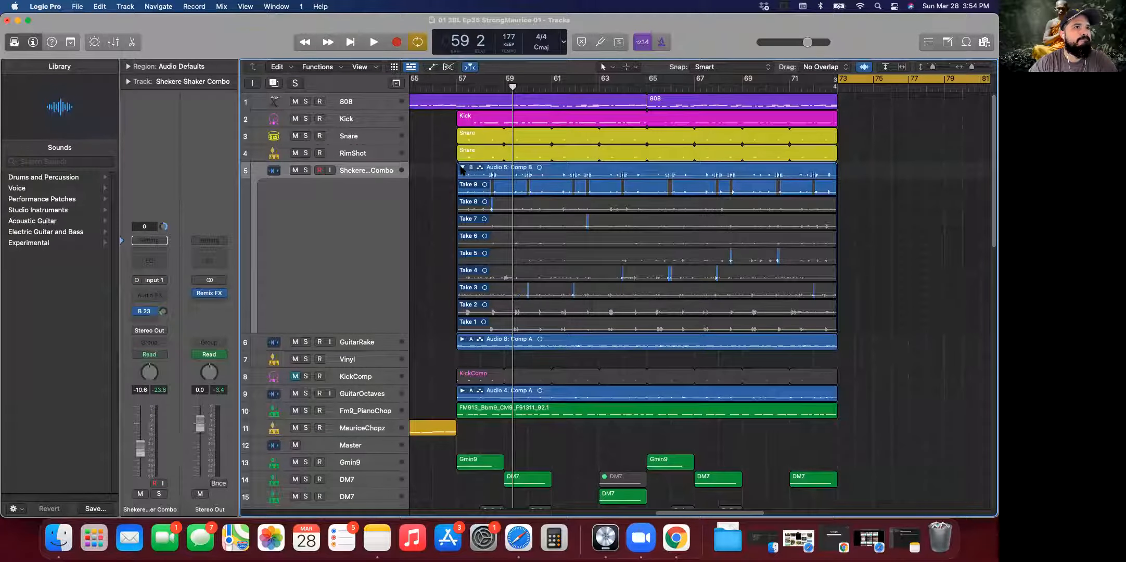
{"action": "scroll", "coordinate": [495, 221], "scroll_direction": "left", "scroll_amount": 10}
{"action": "scroll", "coordinate": [532, 203], "scroll_direction": "left", "scroll_amount": 12}
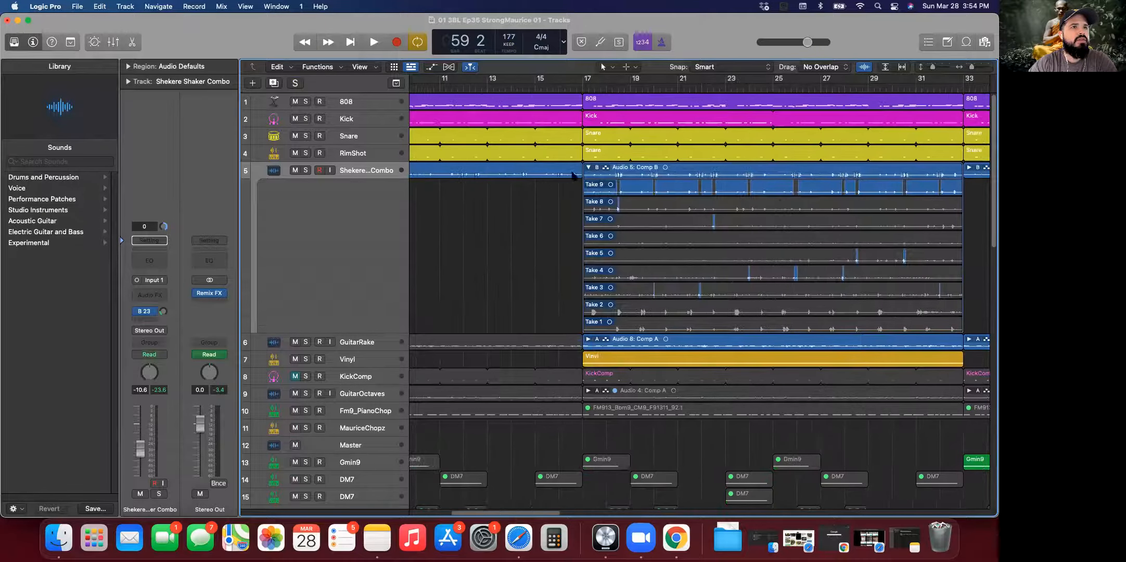
{"action": "left_click", "coordinate": [587, 168]}
{"action": "left_click", "coordinate": [587, 168]}
Step: Select the Fm9_PianoChop track, inspect the chopped end section of its sample in Quick Sampler, and close the plug-in
{"action": "scroll", "coordinate": [719, 262], "scroll_direction": "right", "scroll_amount": 15}
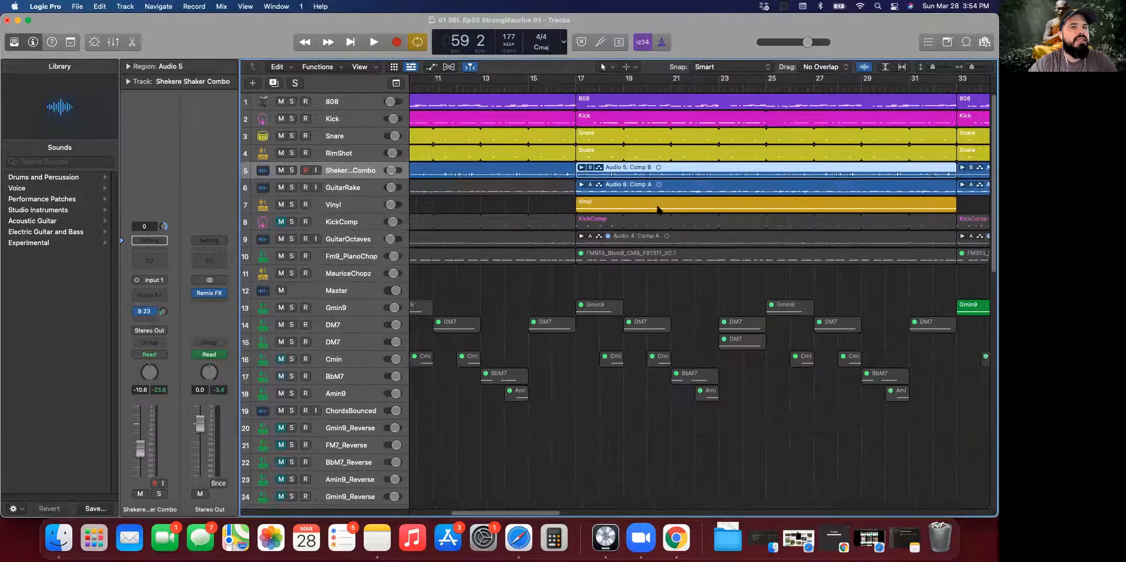
{"action": "scroll", "coordinate": [719, 262], "scroll_direction": "right", "scroll_amount": 3}
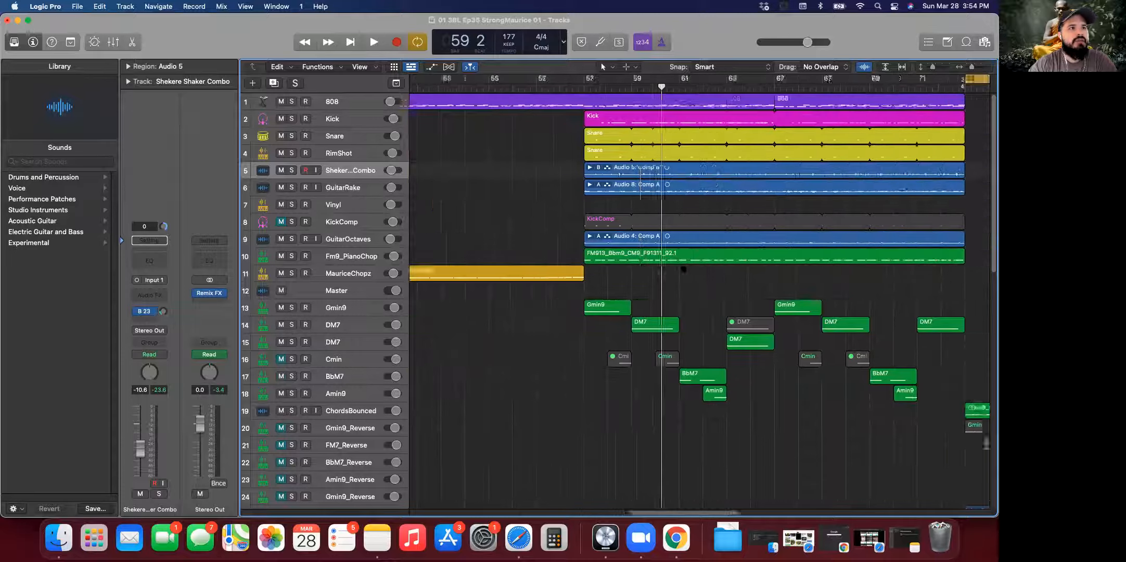
{"action": "left_click", "coordinate": [353, 260]}
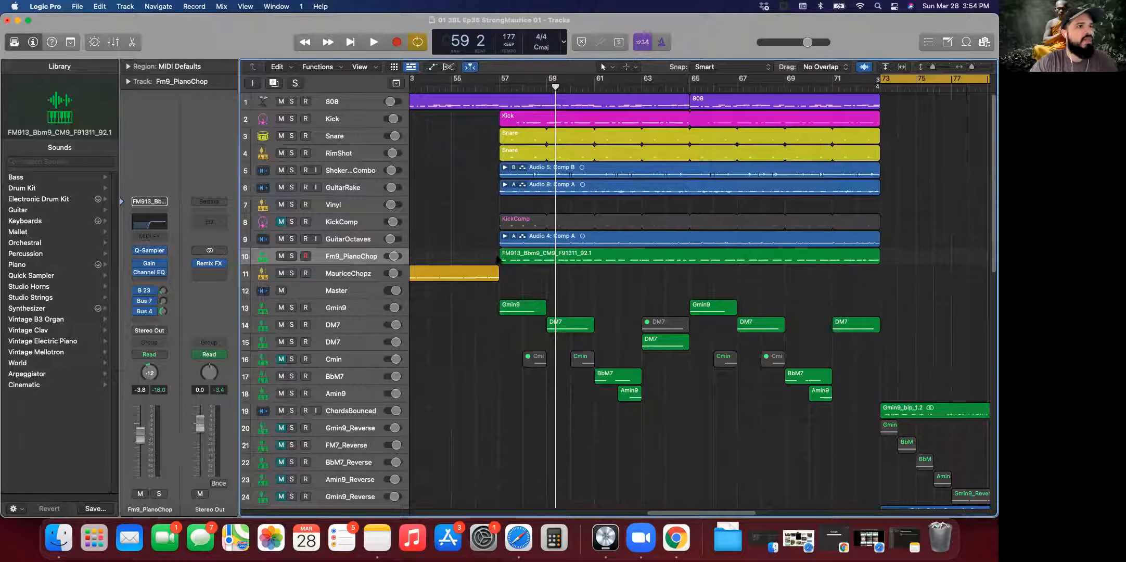
{"action": "left_click", "coordinate": [59, 108]}
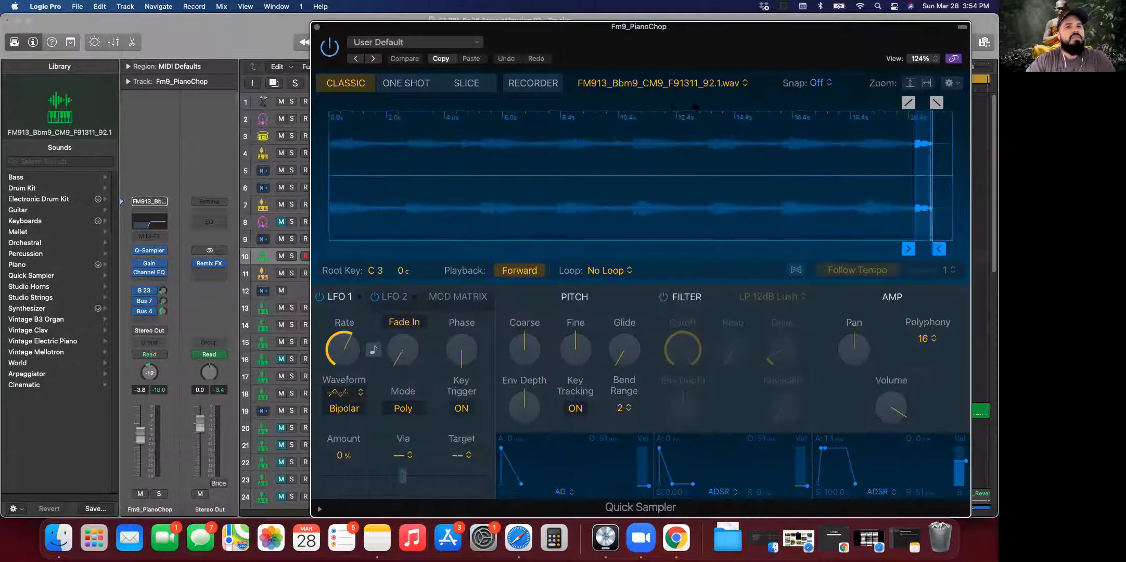
{"action": "scroll", "coordinate": [922, 234], "scroll_direction": "up", "scroll_amount": 5}
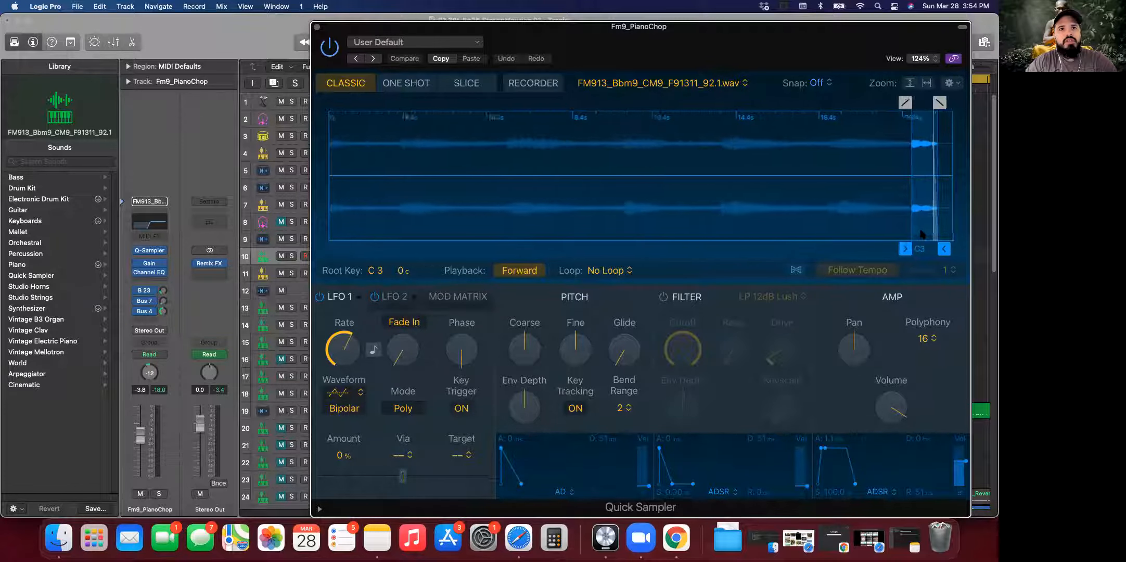
{"action": "scroll", "coordinate": [922, 234], "scroll_direction": "right", "scroll_amount": 3}
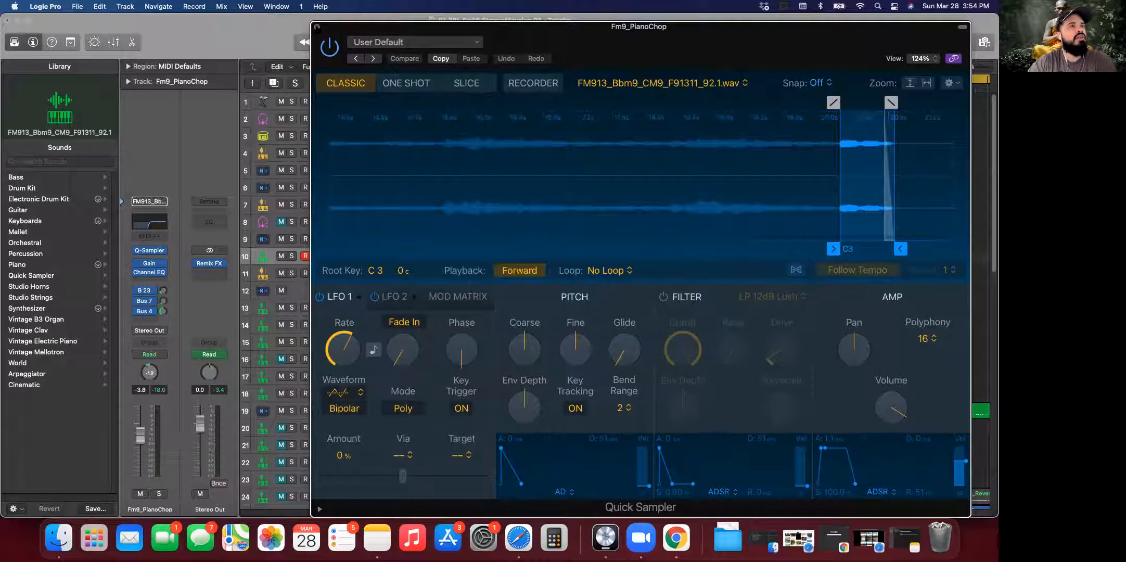
{"action": "key", "text": "super+w"}
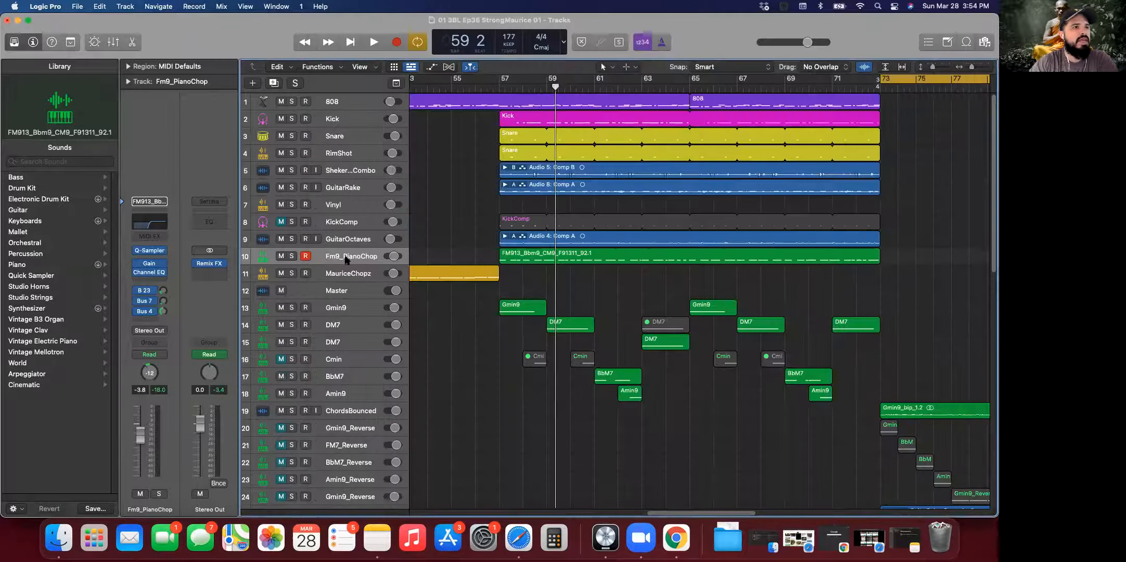
Step: Open the Fm9_PianoChop region in the Piano Roll, audition its chop at several pitches on the keyboard, and close the editor
{"action": "double_click", "coordinate": [525, 254]}
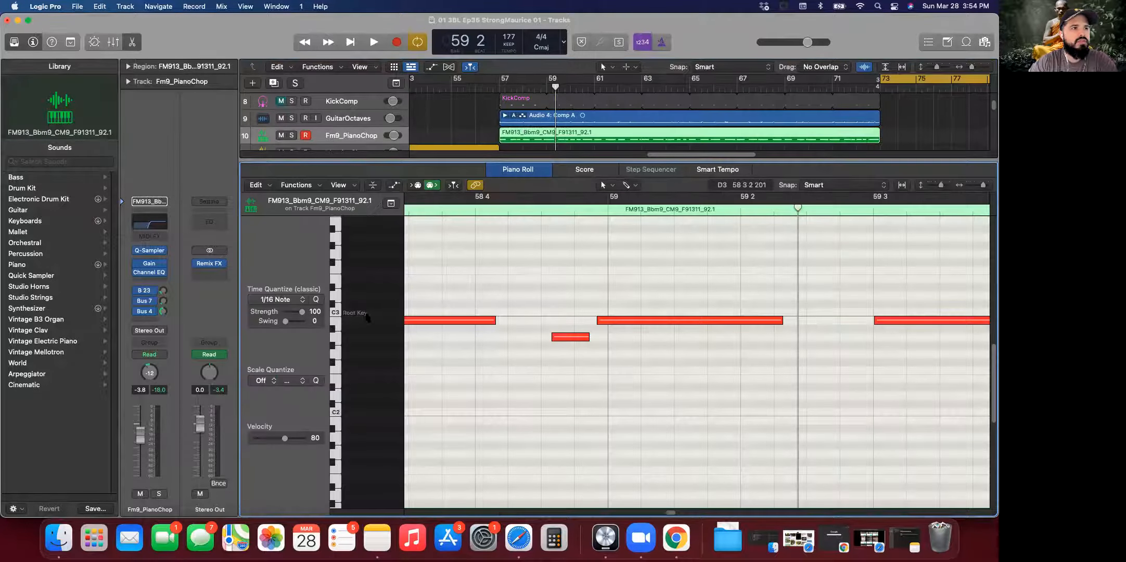
{"action": "left_click", "coordinate": [336, 337]}
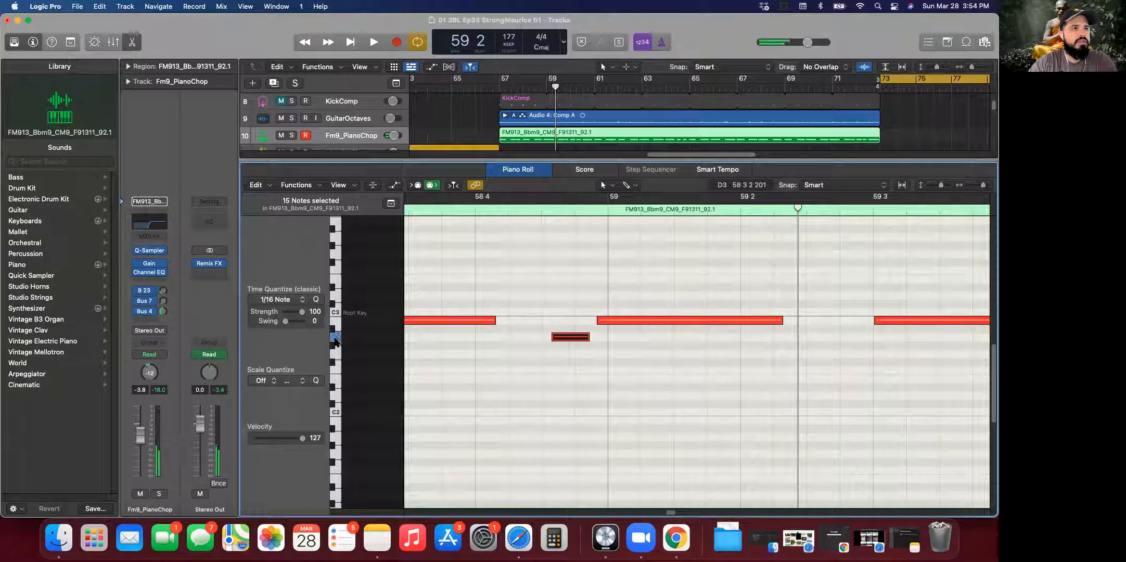
{"action": "mouse_move", "coordinate": [337, 326]}
{"action": "left_mouse_down"}
{"action": "mouse_move", "coordinate": [333, 281]}
{"action": "mouse_move", "coordinate": [337, 387]}
{"action": "left_mouse_up"}
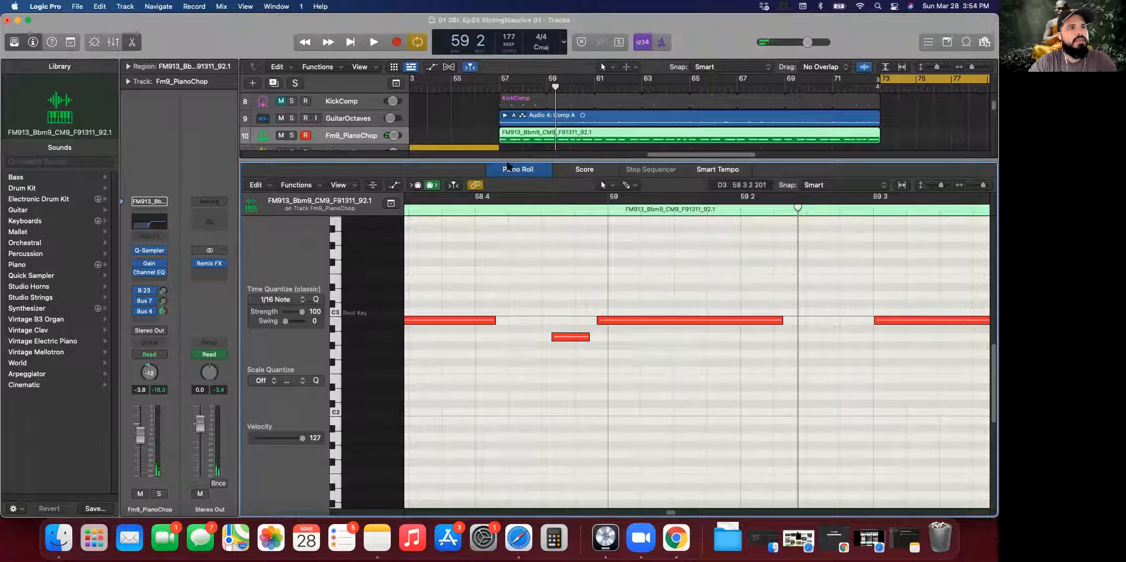
{"action": "key", "text": "e"}
Step: Solo the GuitarOctaves and Fm9_PianoChop tracks and play them from bar 57
{"action": "scroll", "coordinate": [511, 154], "scroll_direction": "up", "scroll_amount": 3}
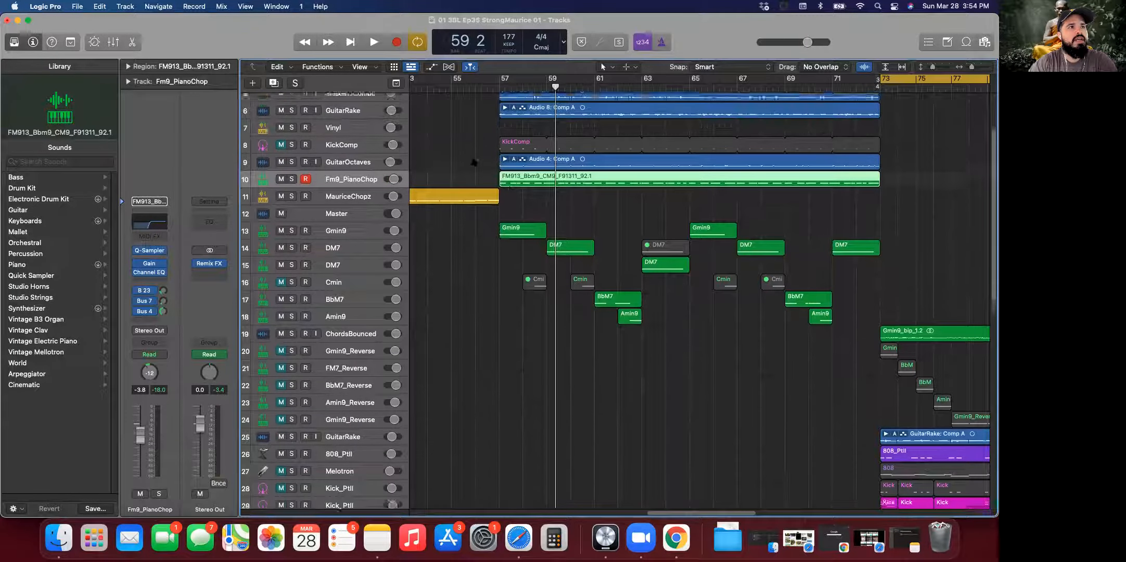
{"action": "scroll", "coordinate": [356, 178], "scroll_direction": "up", "scroll_amount": 3}
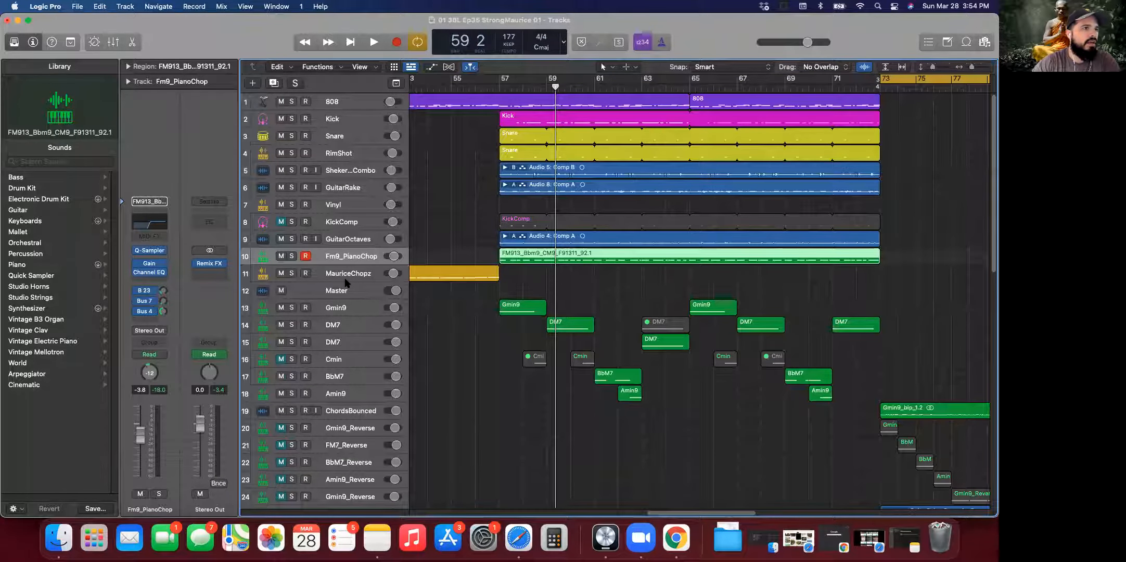
{"action": "left_click", "coordinate": [291, 239]}
{"action": "left_click", "coordinate": [292, 256]}
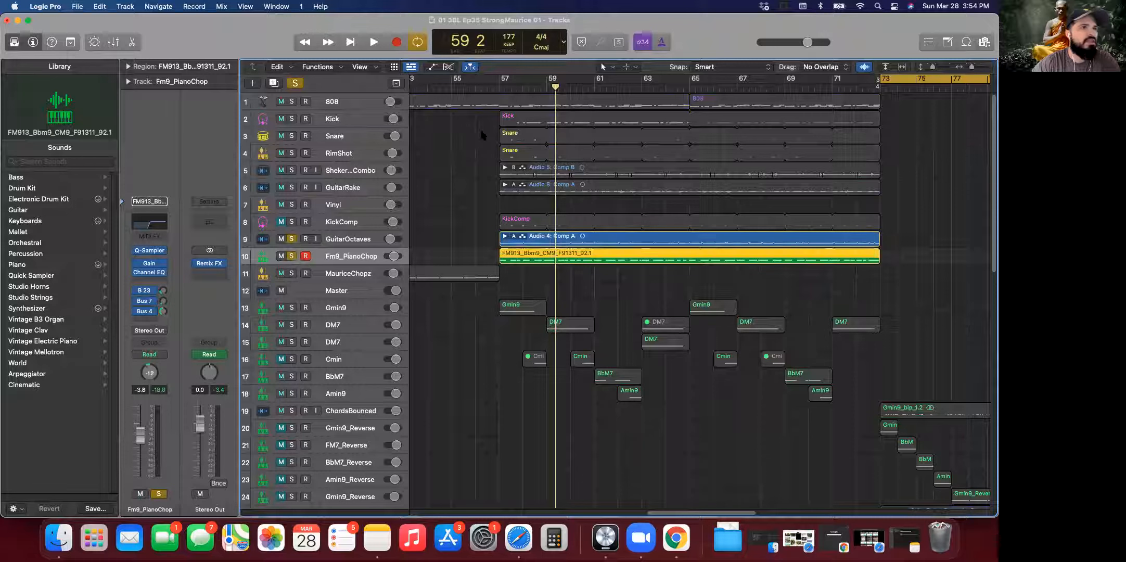
{"action": "left_click", "coordinate": [500, 86]}
{"action": "key", "text": "space"}
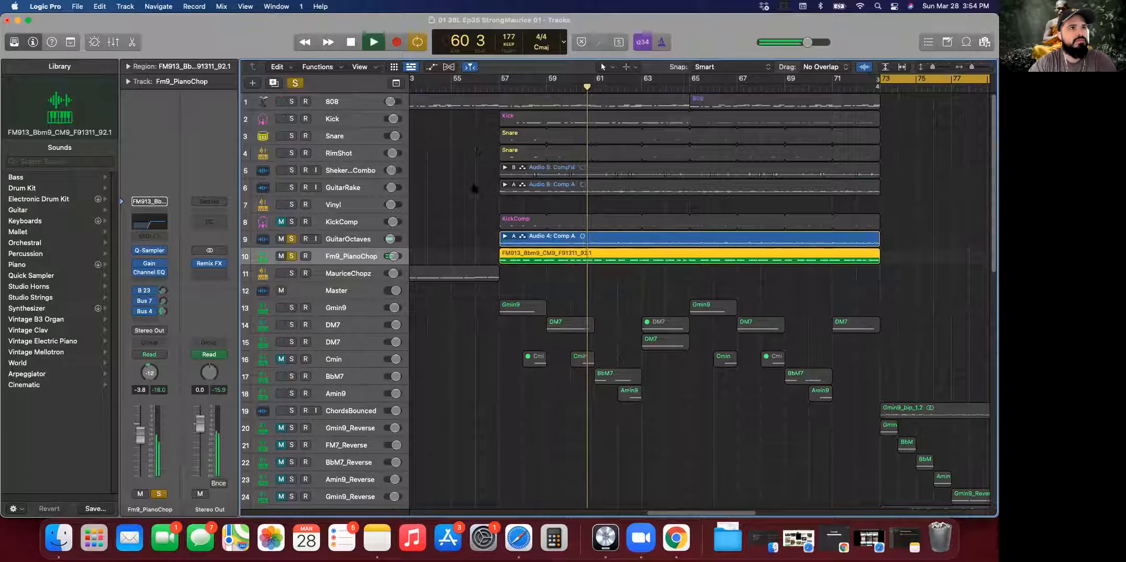
Step: Add the Snare, RimShot, Kick and GuitarRake tracks to the solo during playback, and stop playback
{"action": "left_click", "coordinate": [292, 136]}
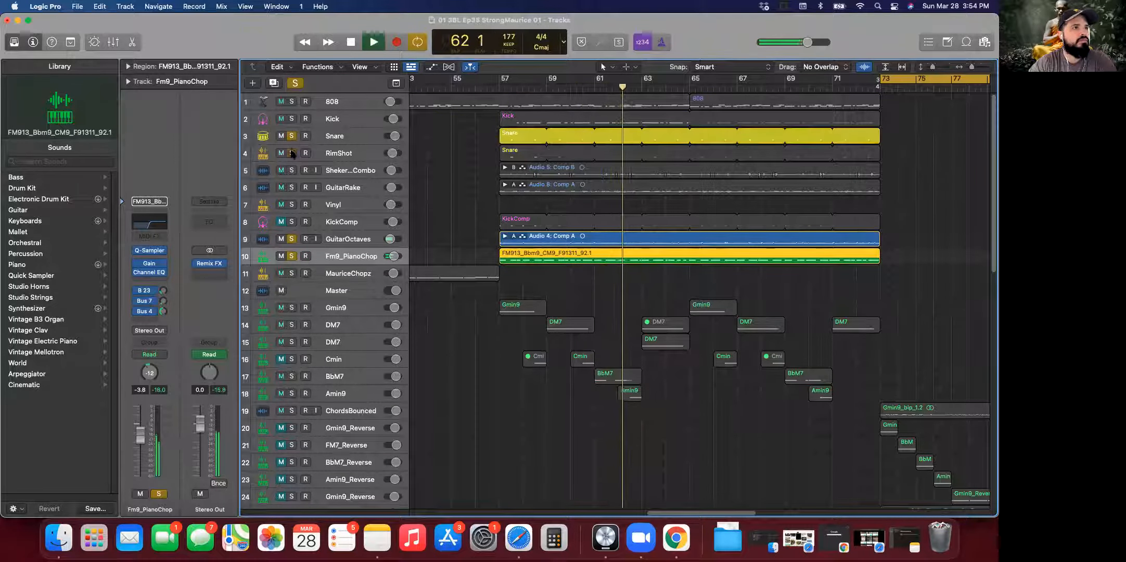
{"action": "left_click", "coordinate": [292, 153]}
{"action": "left_click", "coordinate": [292, 119]}
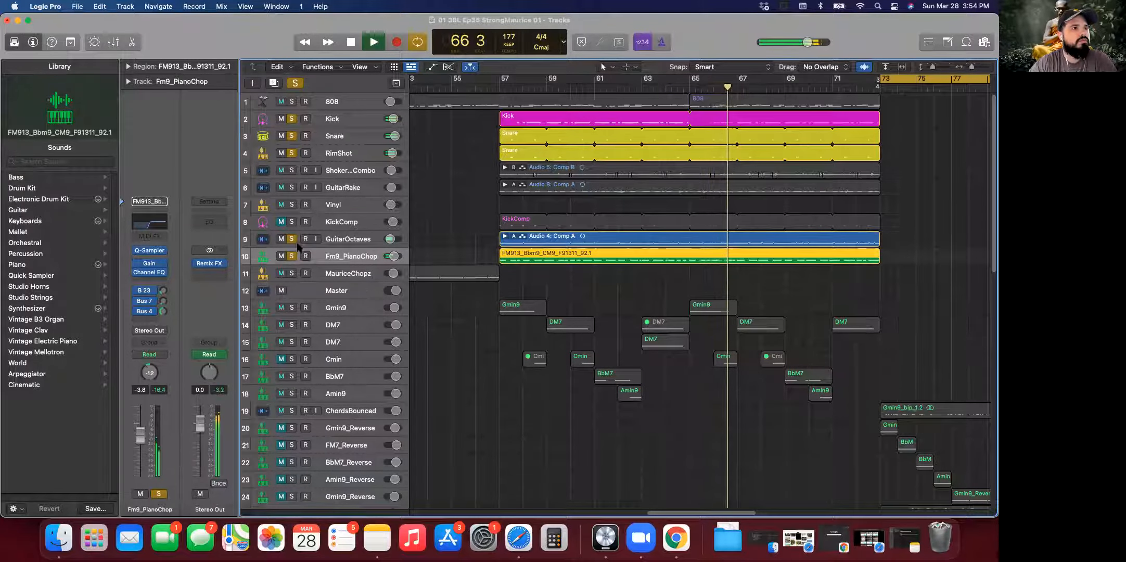
{"action": "left_click", "coordinate": [292, 187]}
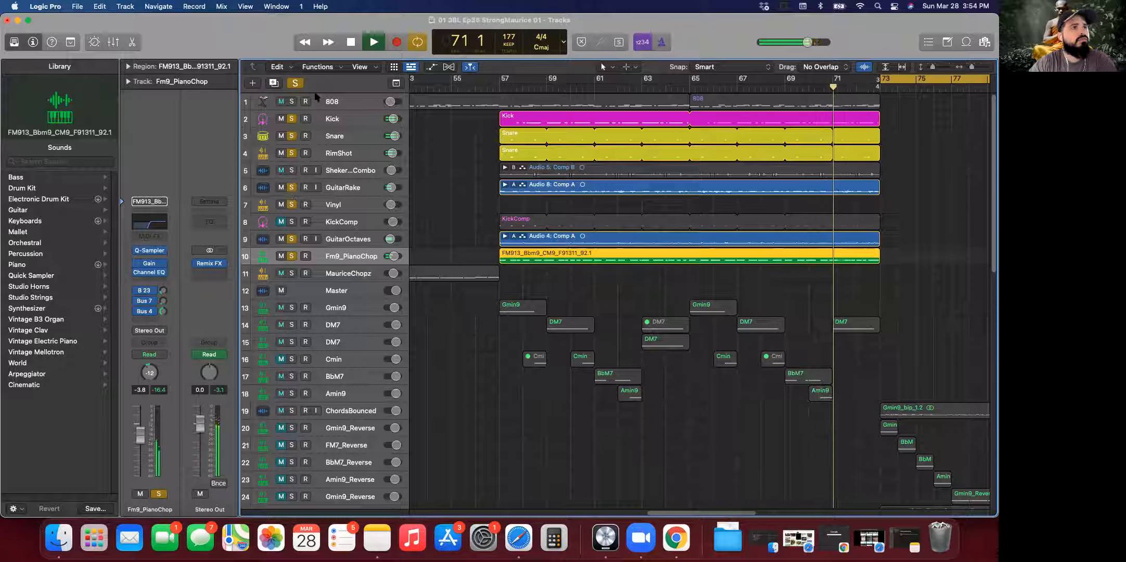
{"action": "left_click", "coordinate": [351, 42]}
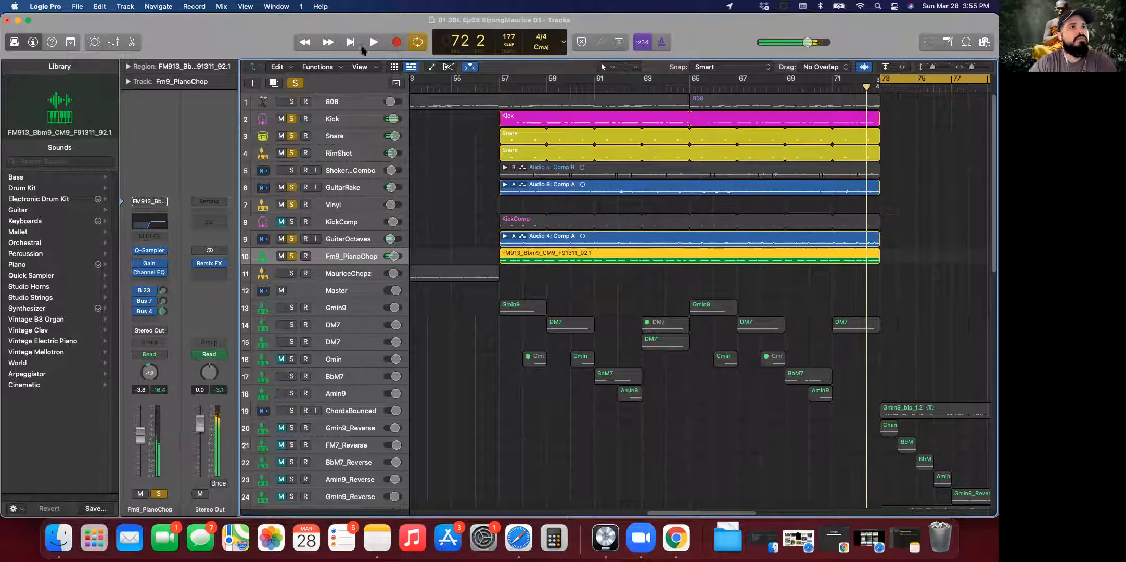
Step: Add the 808 and Shekere Shaker Combo tracks to the solo and play the section from bar 57
{"action": "left_click", "coordinate": [292, 101]}
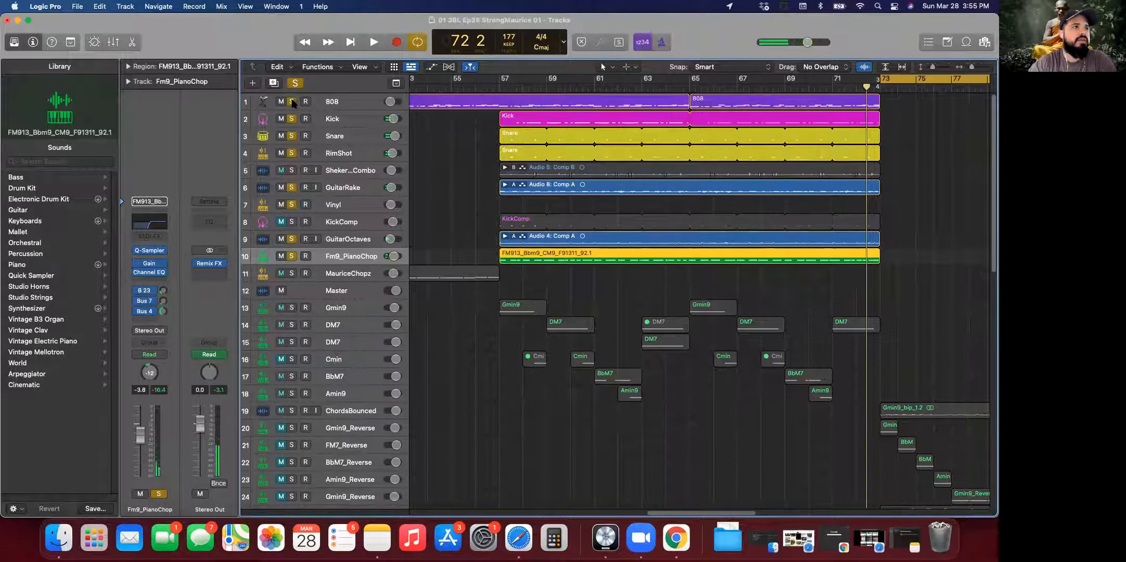
{"action": "left_click", "coordinate": [291, 171]}
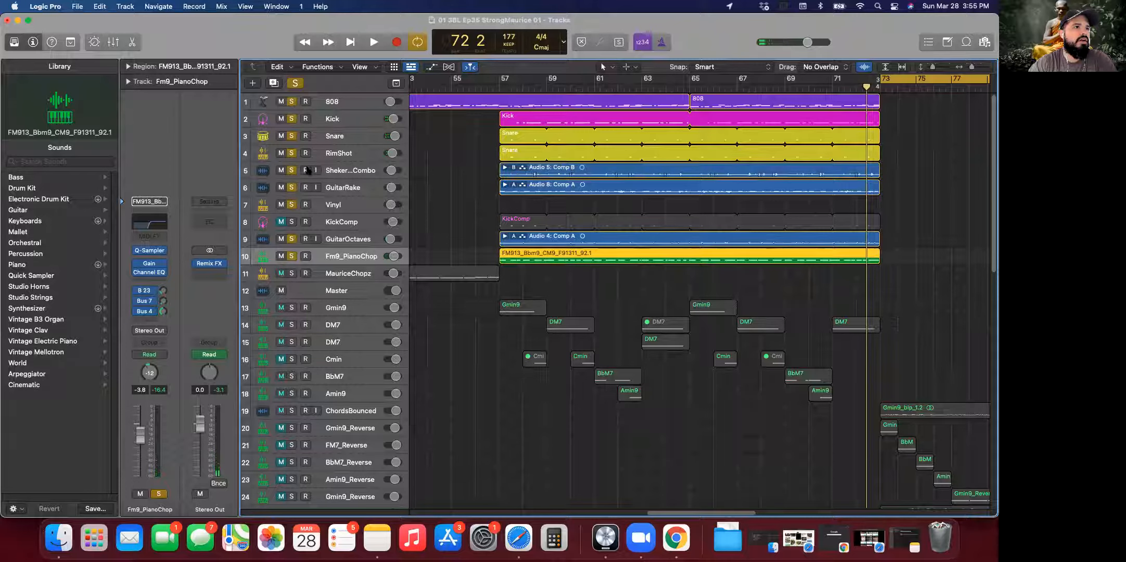
{"action": "key", "text": "space"}
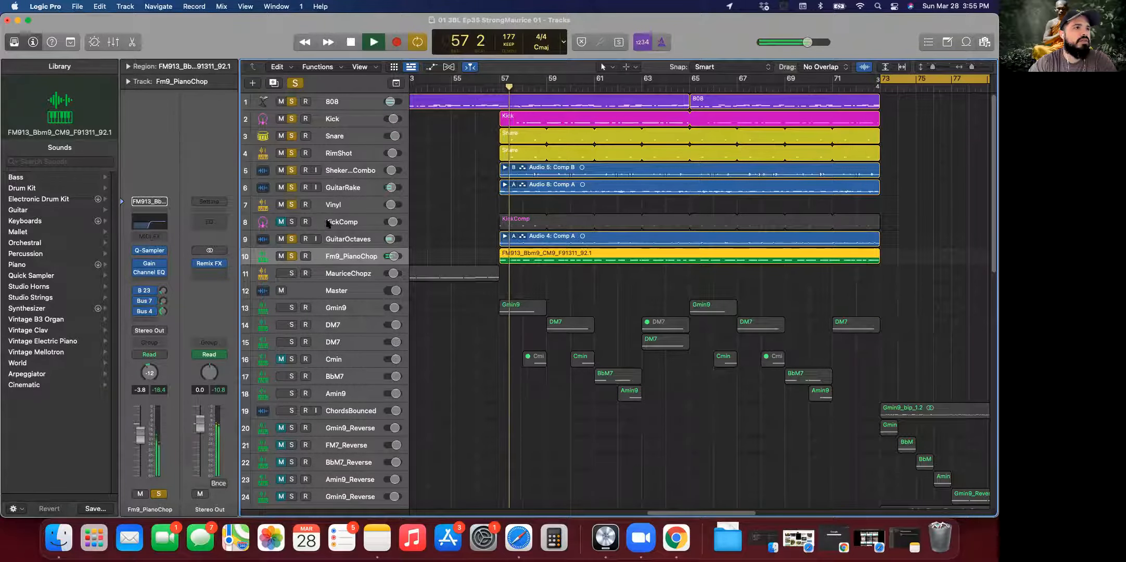
Step: Clear the solo on all tracks during playback, play the full mix through the section from bar 57, and stop playback
{"action": "scroll", "coordinate": [306, 246], "scroll_direction": "down", "scroll_amount": 3}
{"action": "scroll", "coordinate": [306, 246], "scroll_direction": "down", "scroll_amount": 2}
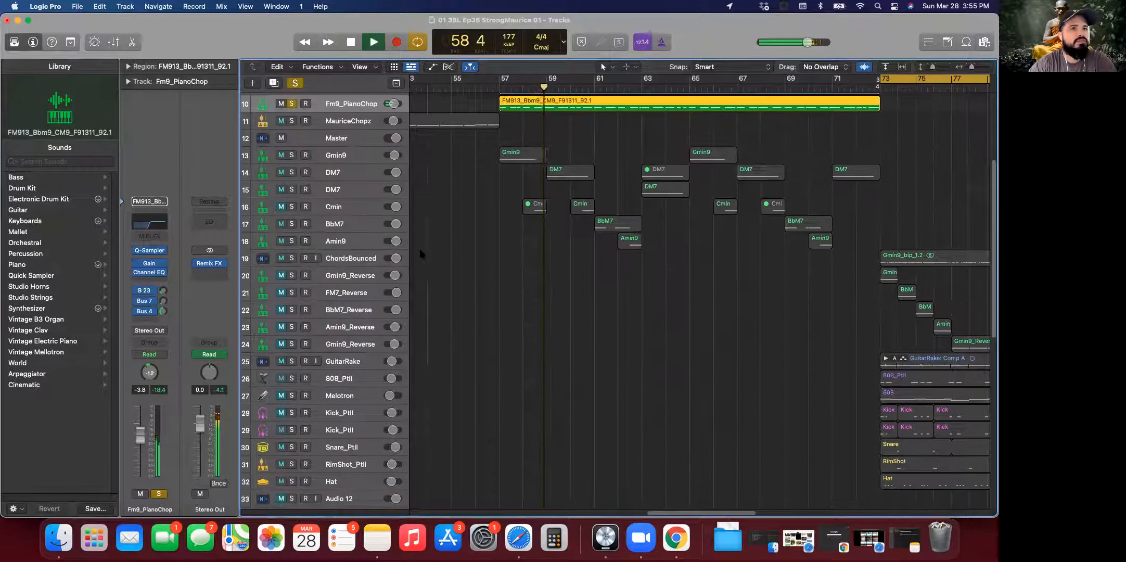
{"action": "scroll", "coordinate": [422, 253], "scroll_direction": "up", "scroll_amount": 5}
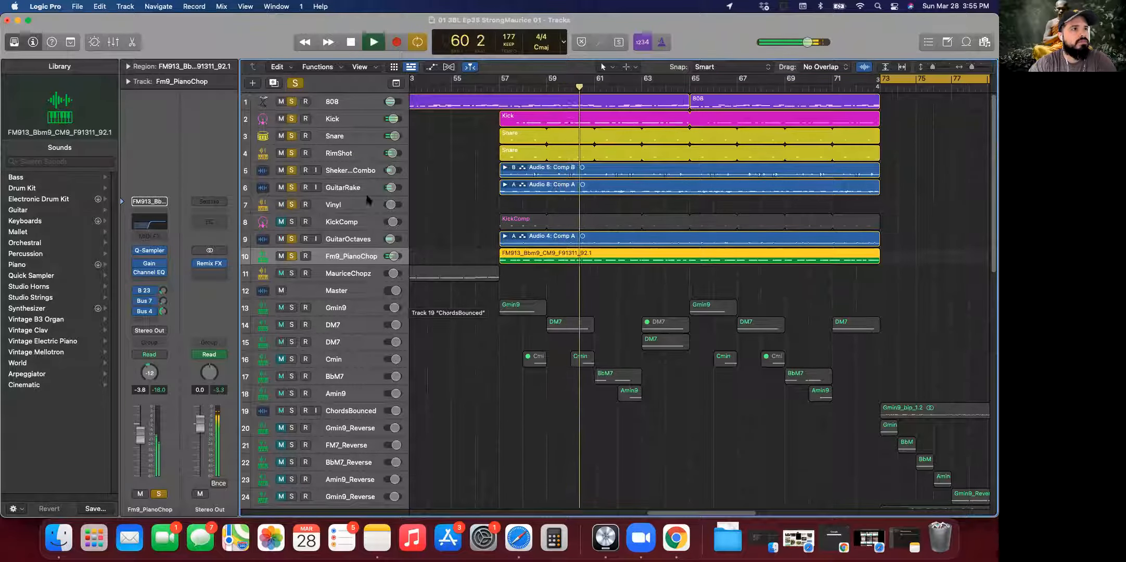
{"action": "left_click", "coordinate": [295, 83]}
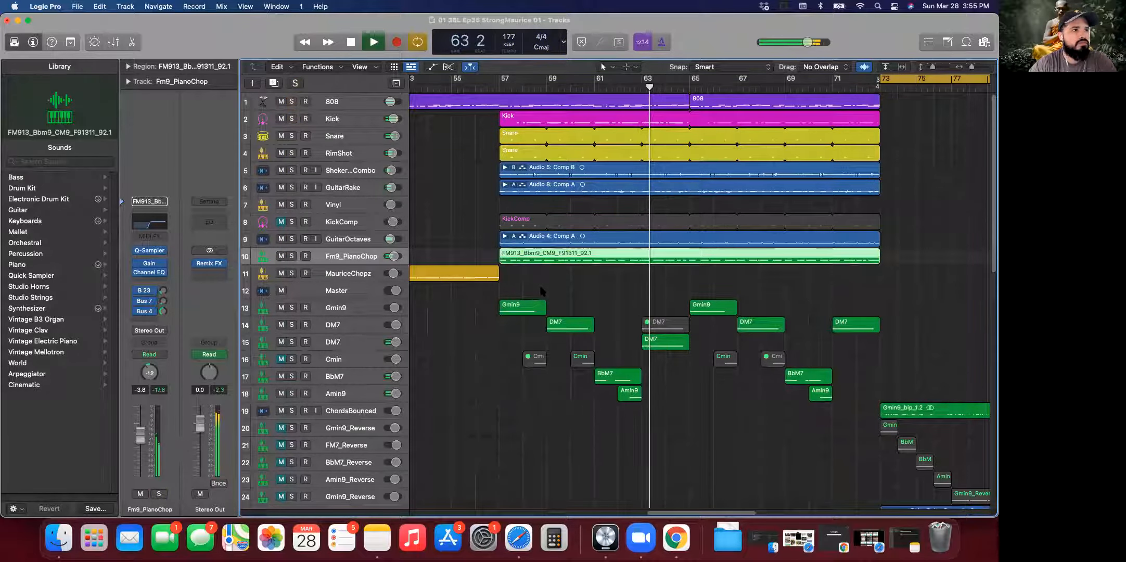
{"action": "scroll", "coordinate": [541, 292], "scroll_direction": "right", "scroll_amount": 5}
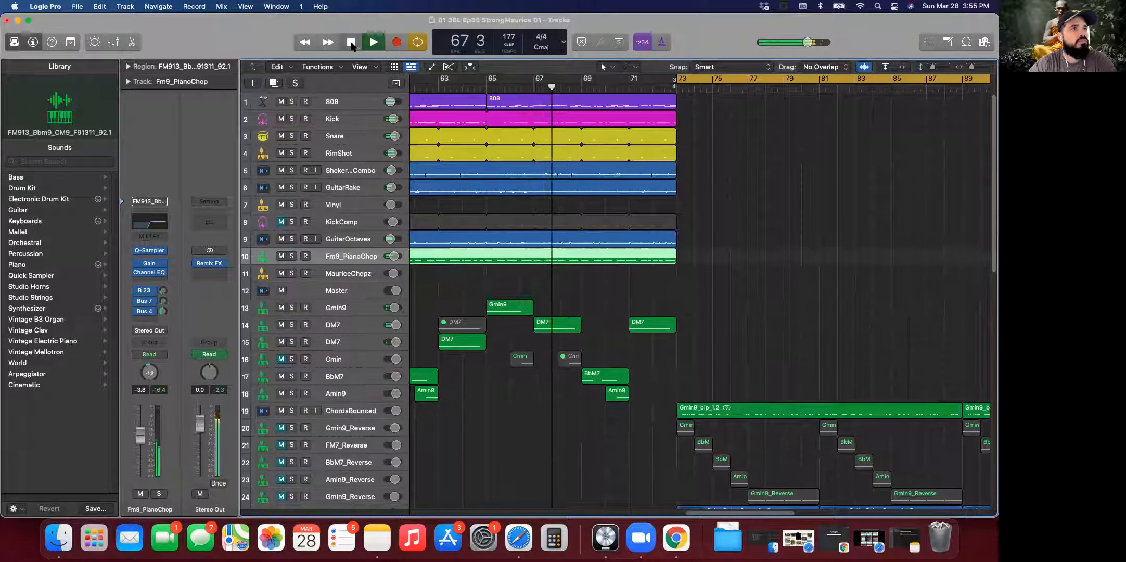
{"action": "key", "text": "space"}
Step: Examine the second part of the arrangement from bar 73 and its tracks against the end of the preceding section
{"action": "scroll", "coordinate": [666, 185], "scroll_direction": "right", "scroll_amount": 3}
{"action": "scroll", "coordinate": [606, 276], "scroll_direction": "down", "scroll_amount": 5}
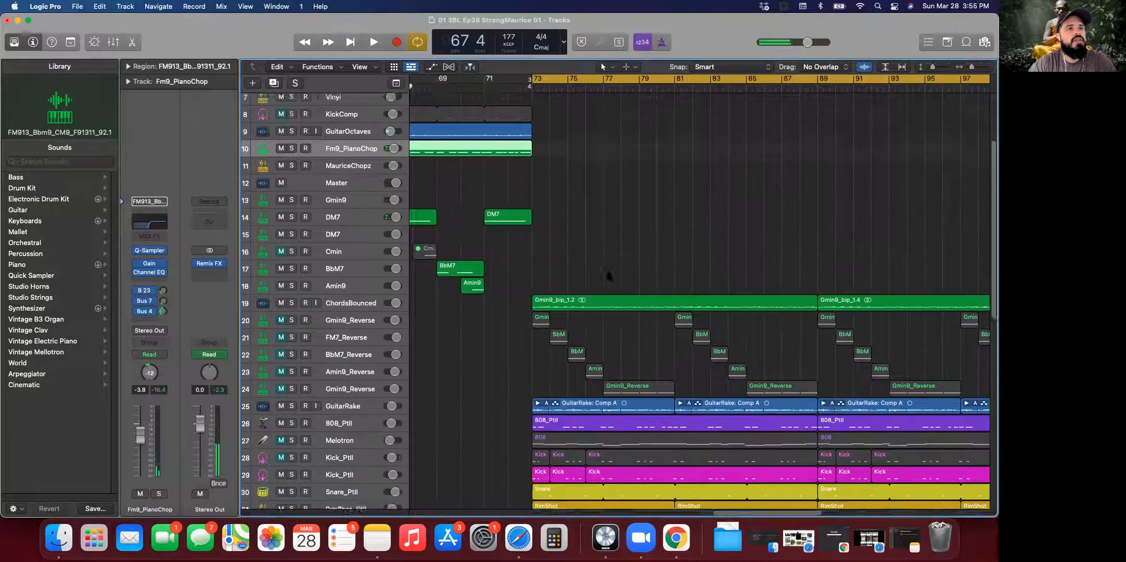
{"action": "scroll", "coordinate": [489, 337], "scroll_direction": "left", "scroll_amount": 5}
{"action": "scroll", "coordinate": [489, 337], "scroll_direction": "left", "scroll_amount": 5}
{"action": "scroll", "coordinate": [489, 336], "scroll_direction": "right", "scroll_amount": 10}
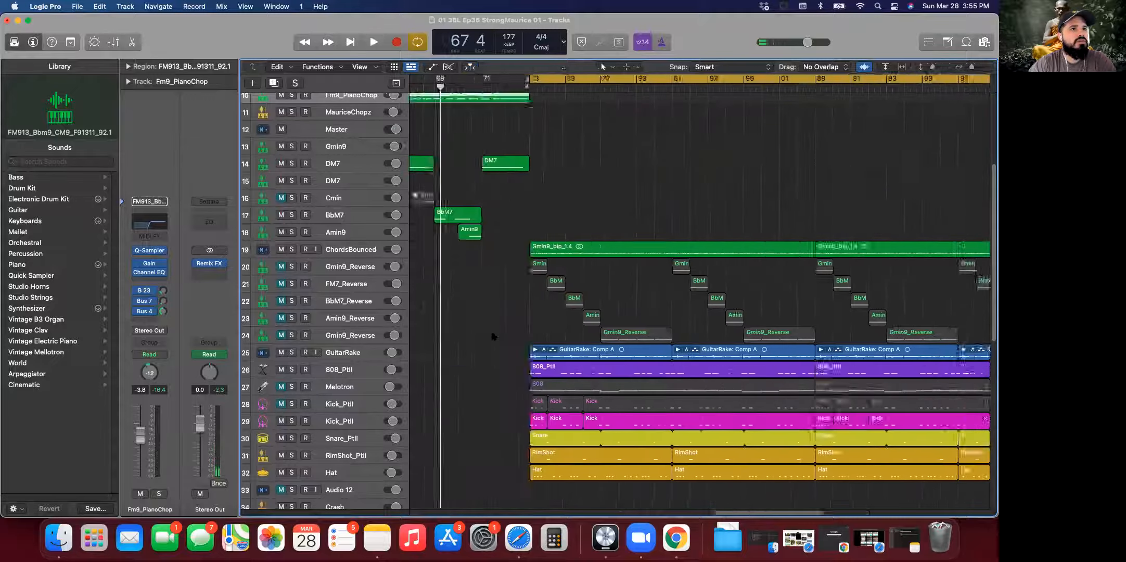
{"action": "scroll", "coordinate": [603, 177], "scroll_direction": "up", "scroll_amount": 5}
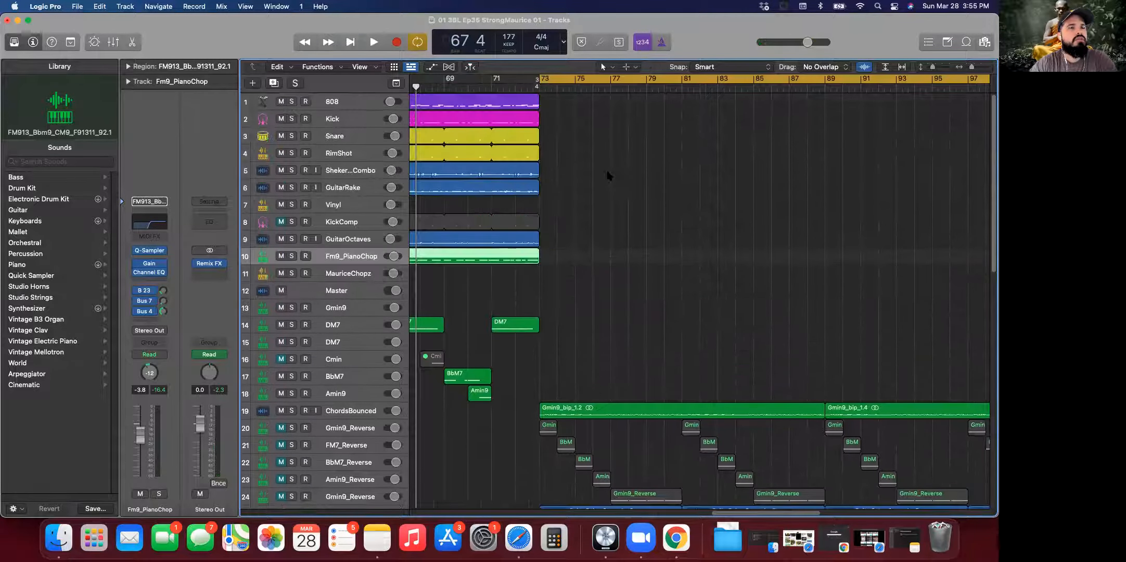
{"action": "scroll", "coordinate": [619, 125], "scroll_direction": "right", "scroll_amount": 3}
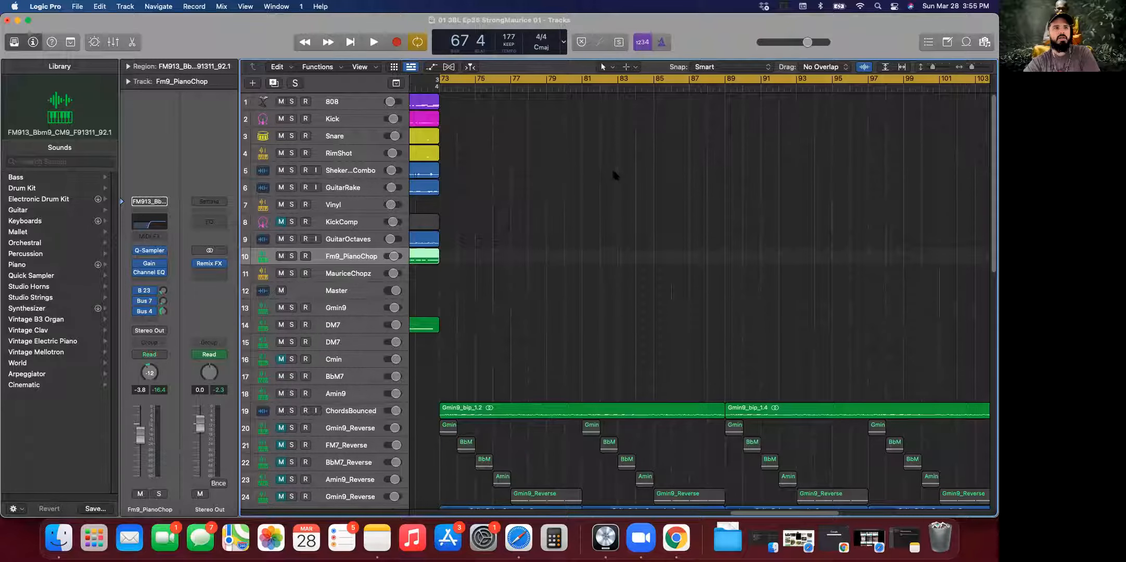
{"action": "scroll", "coordinate": [615, 175], "scroll_direction": "down", "scroll_amount": 2}
{"action": "scroll", "coordinate": [614, 175], "scroll_direction": "down", "scroll_amount": 7}
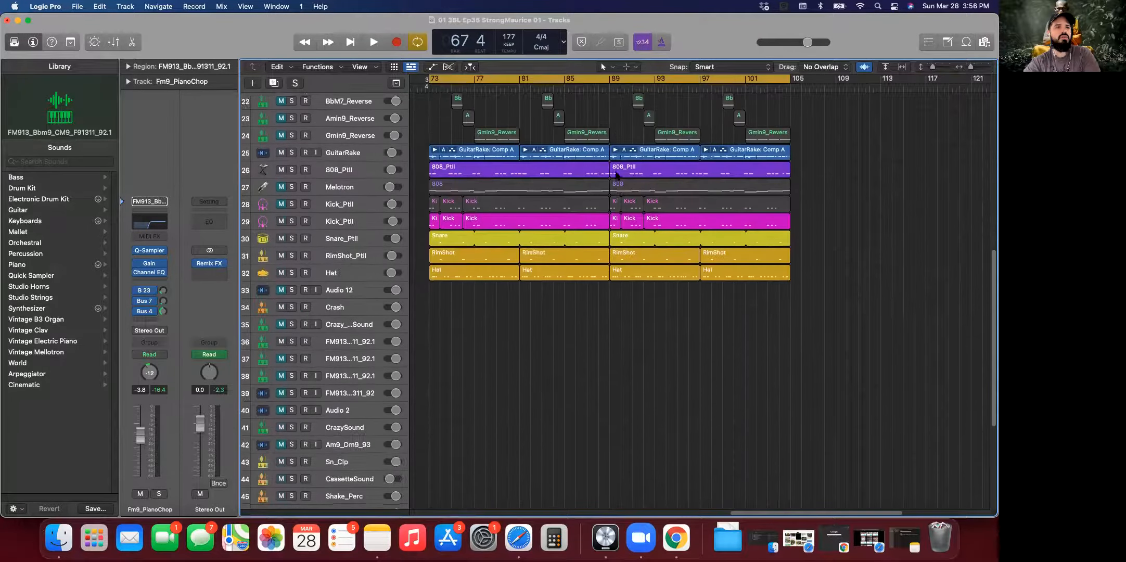
{"action": "scroll", "coordinate": [616, 175], "scroll_direction": "up", "scroll_amount": 10}
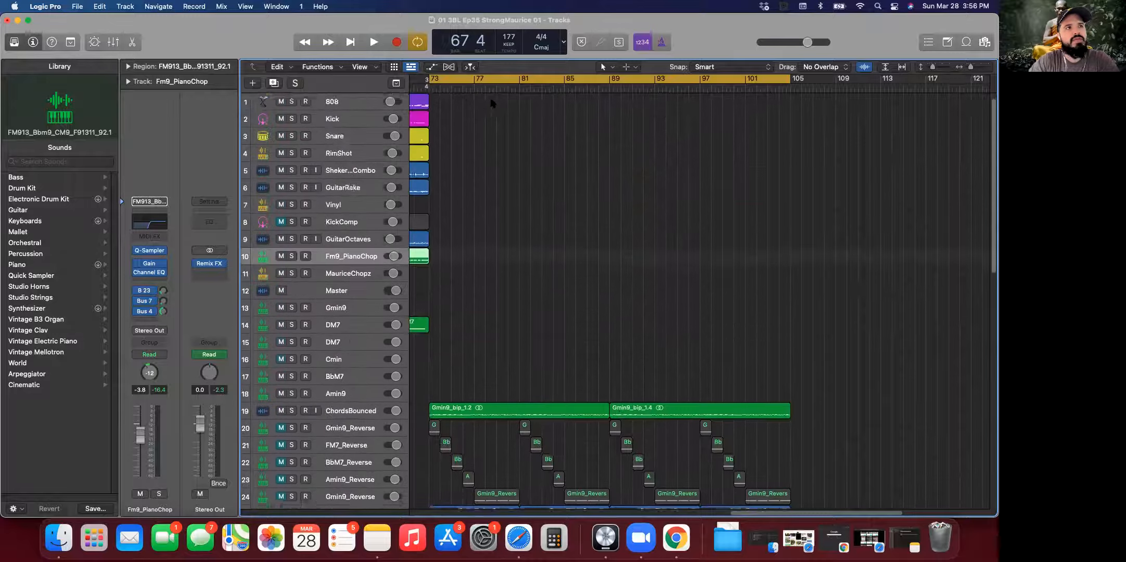
{"action": "scroll", "coordinate": [446, 106], "scroll_direction": "left", "scroll_amount": 5}
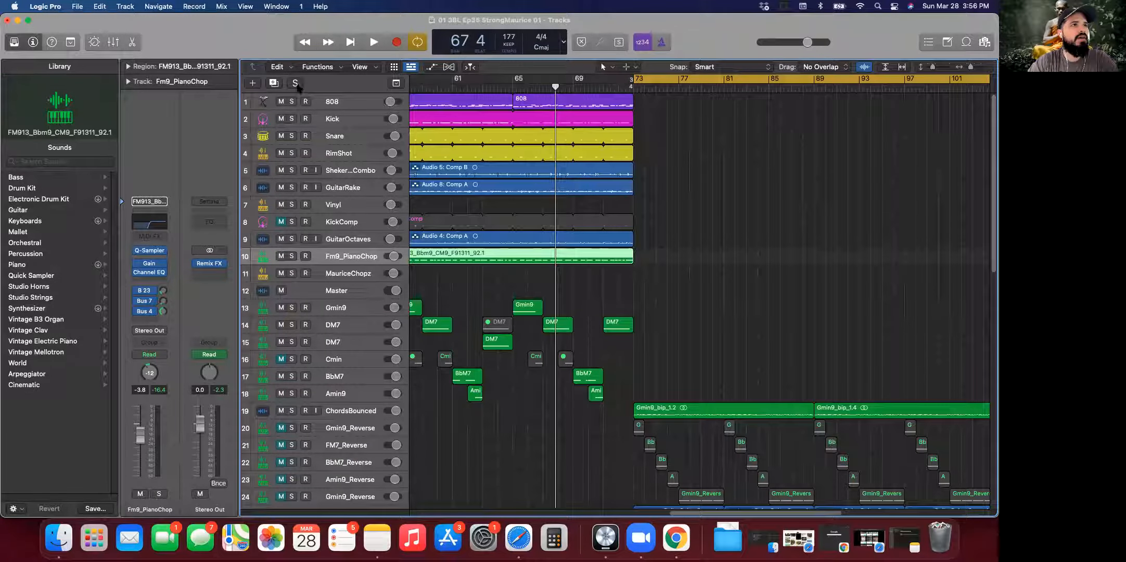
Step: Show the global tracks with the arrangement, marker, signature and tempo lanes above the regions
{"action": "left_click", "coordinate": [397, 84]}
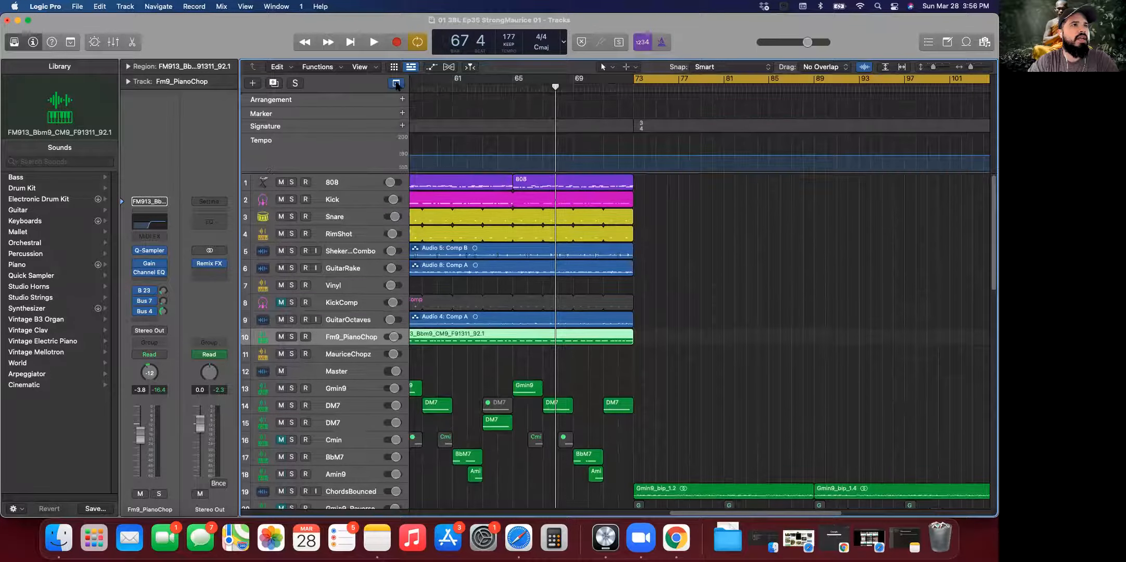
{"action": "left_click", "coordinate": [707, 200]}
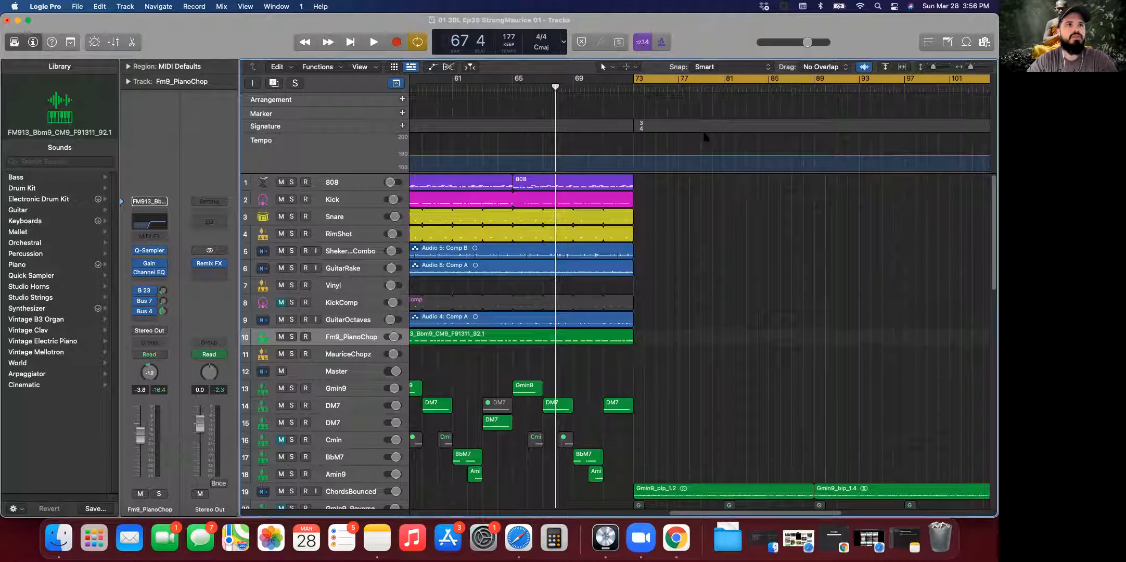
{"action": "left_click", "coordinate": [396, 84]}
{"action": "left_click", "coordinate": [396, 84]}
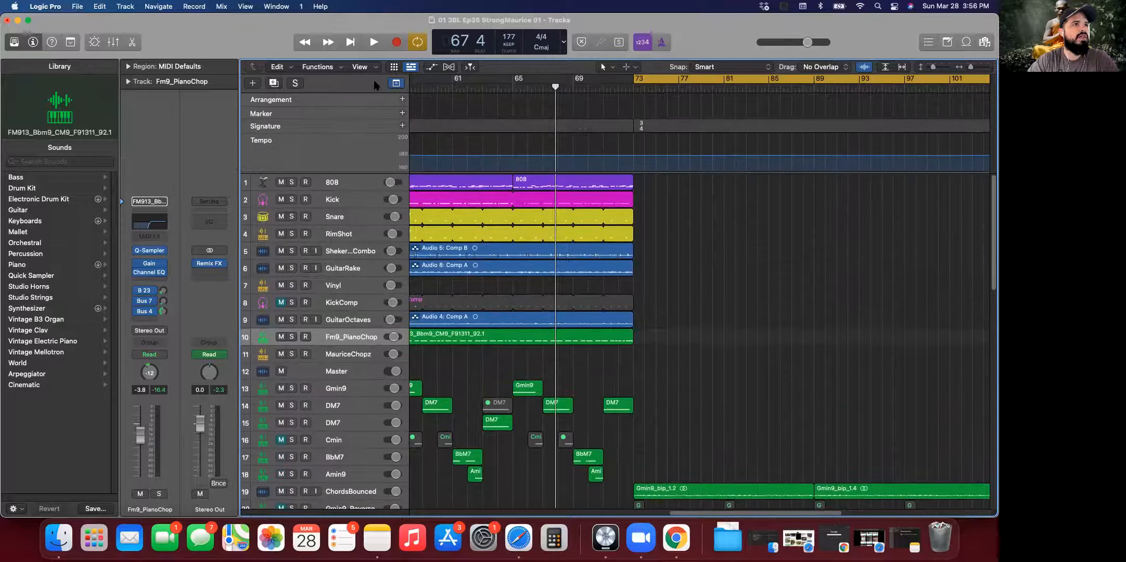
{"action": "left_click", "coordinate": [398, 84]}
{"action": "left_click", "coordinate": [398, 85]}
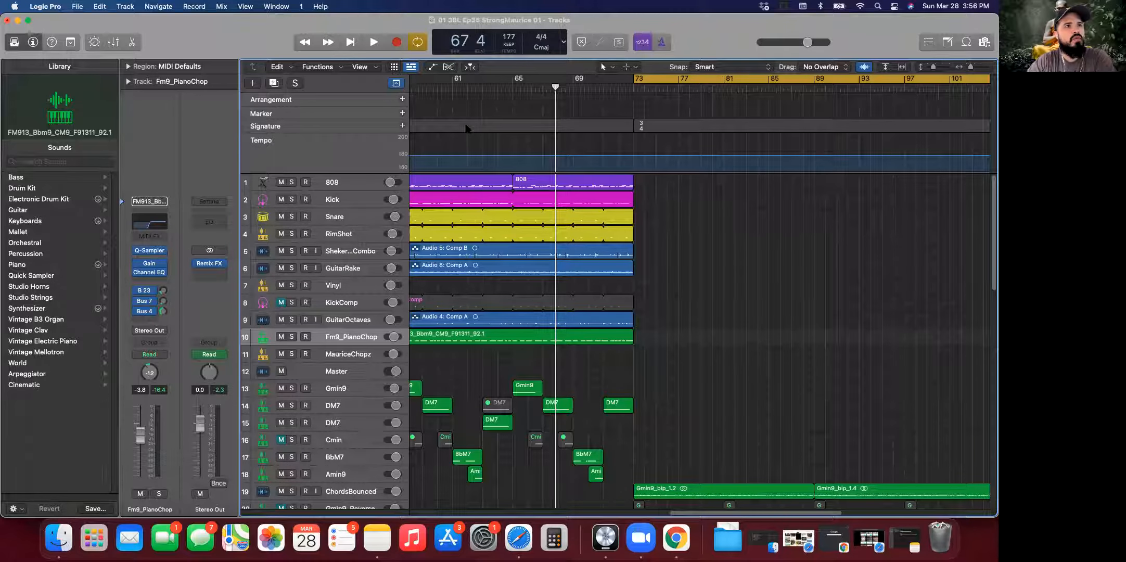
Step: Open the time signature dialog for a change after bar 73 and again at bar 93, cancelling it both times
{"action": "left_click", "coordinate": [635, 87]}
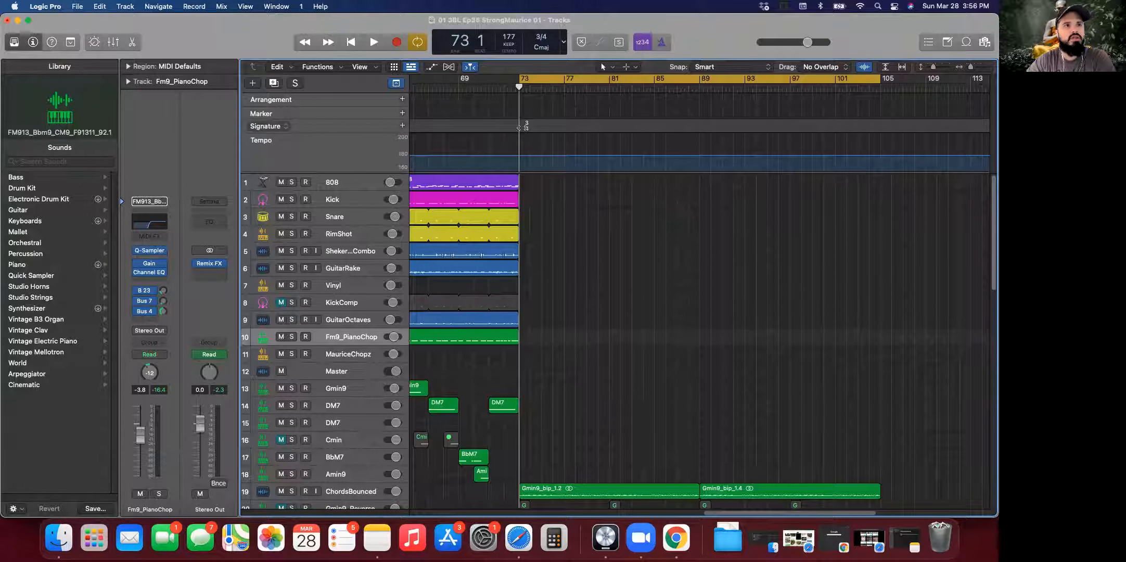
{"action": "right_click", "coordinate": [805, 128]}
{"action": "left_click", "coordinate": [817, 133]}
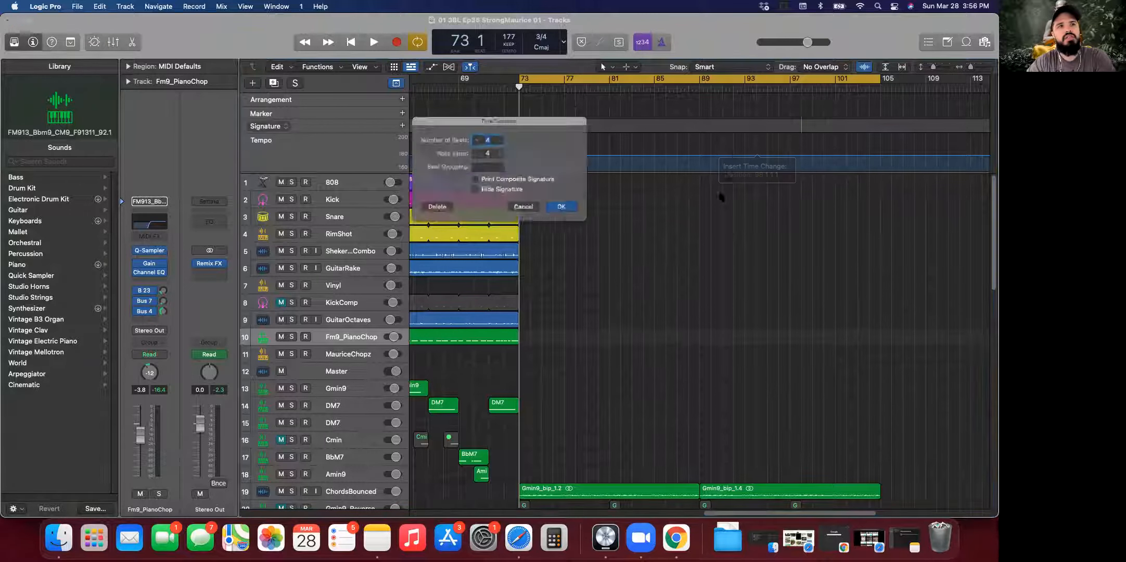
{"action": "left_click", "coordinate": [526, 211]}
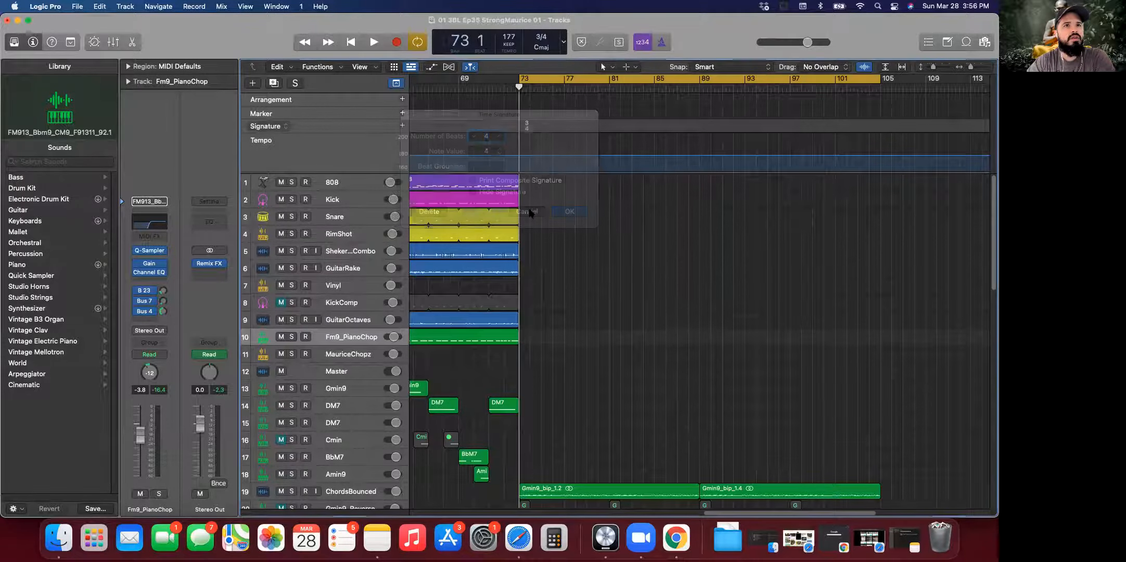
{"action": "left_click", "coordinate": [745, 88]}
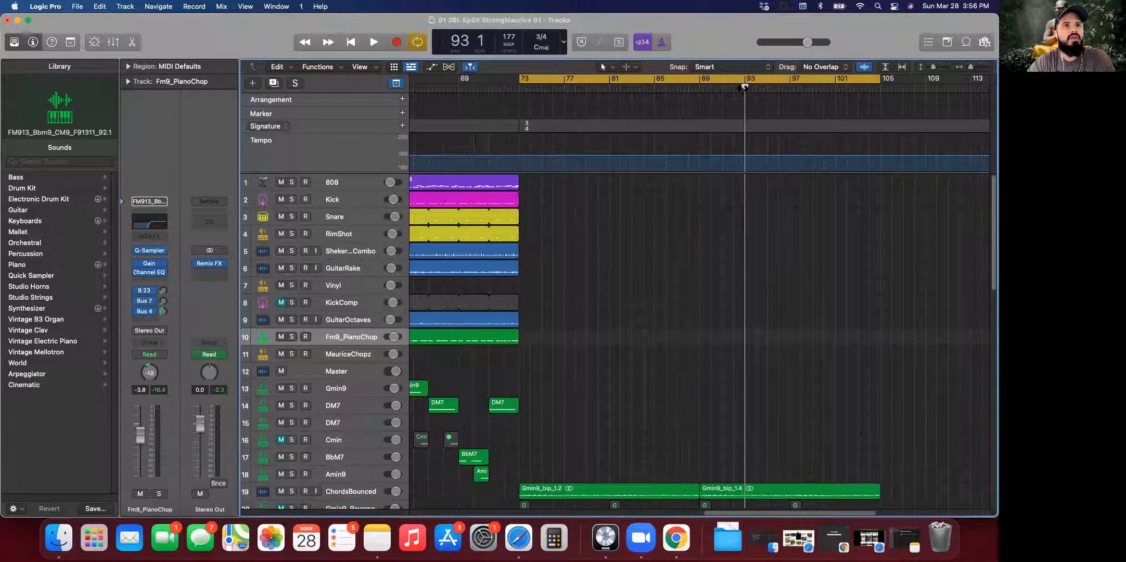
{"action": "left_click", "coordinate": [402, 126]}
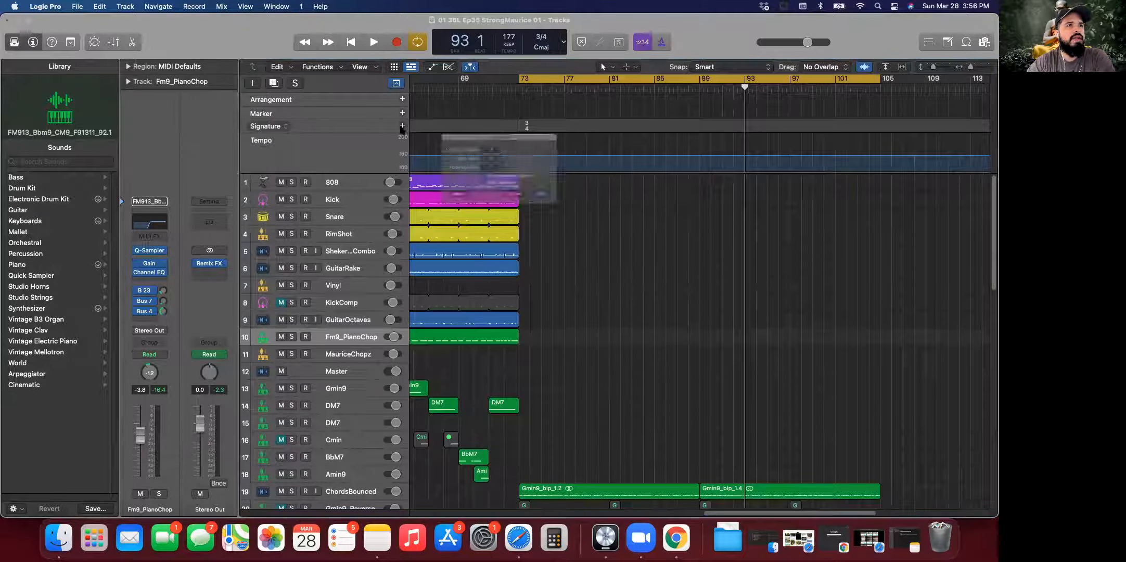
{"action": "left_click", "coordinate": [534, 211]}
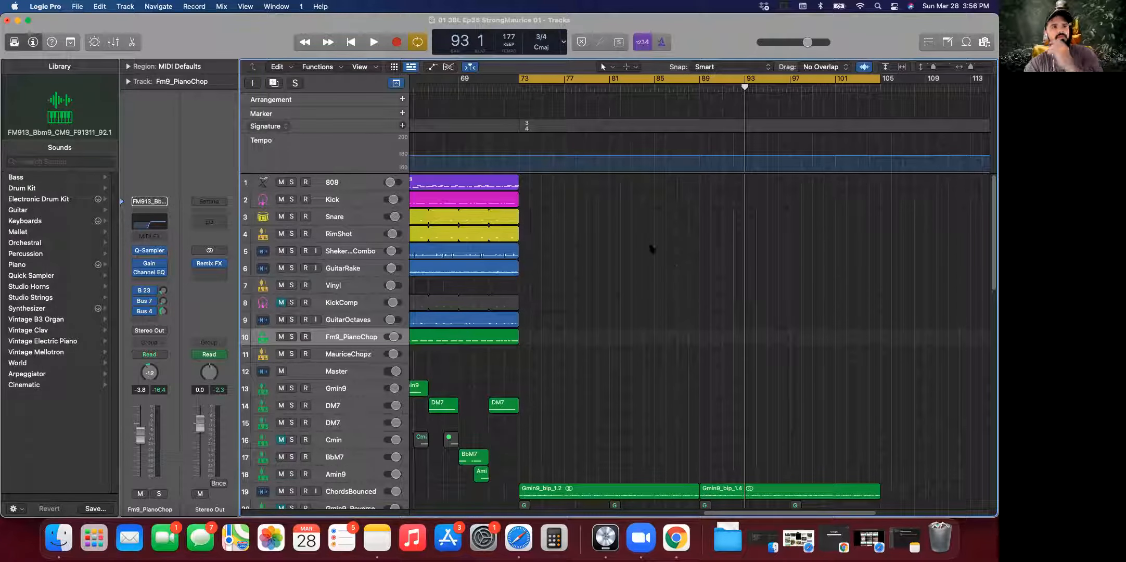
Step: Solo the five reversed chord tracks, from Gmin9_Reverse on track 20 through track 24, and play them from bar 73
{"action": "scroll", "coordinate": [568, 286], "scroll_direction": "down", "scroll_amount": 10}
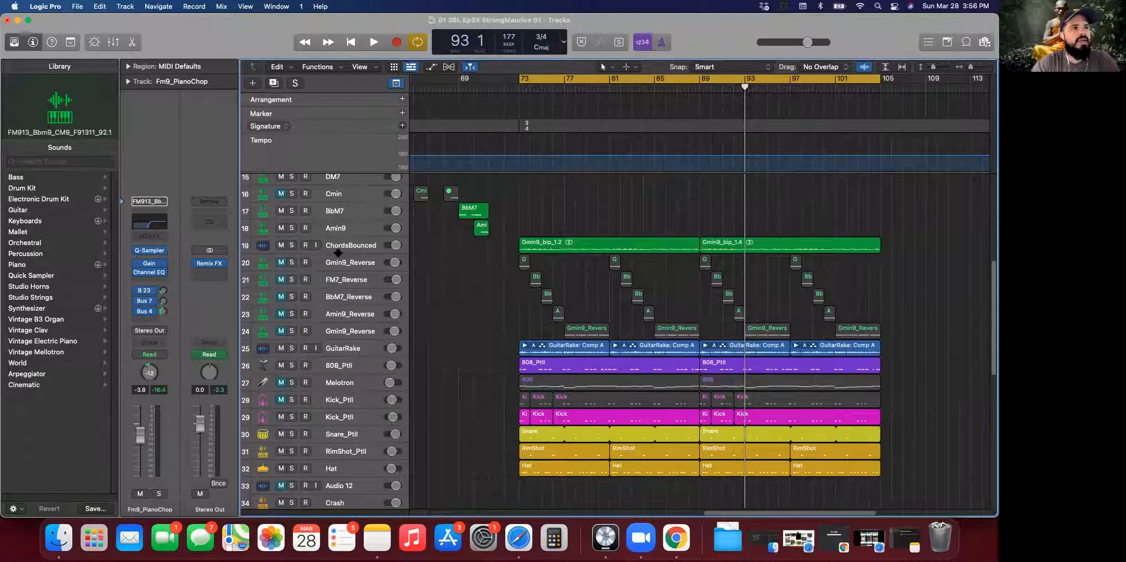
{"action": "left_click", "coordinate": [341, 265]}
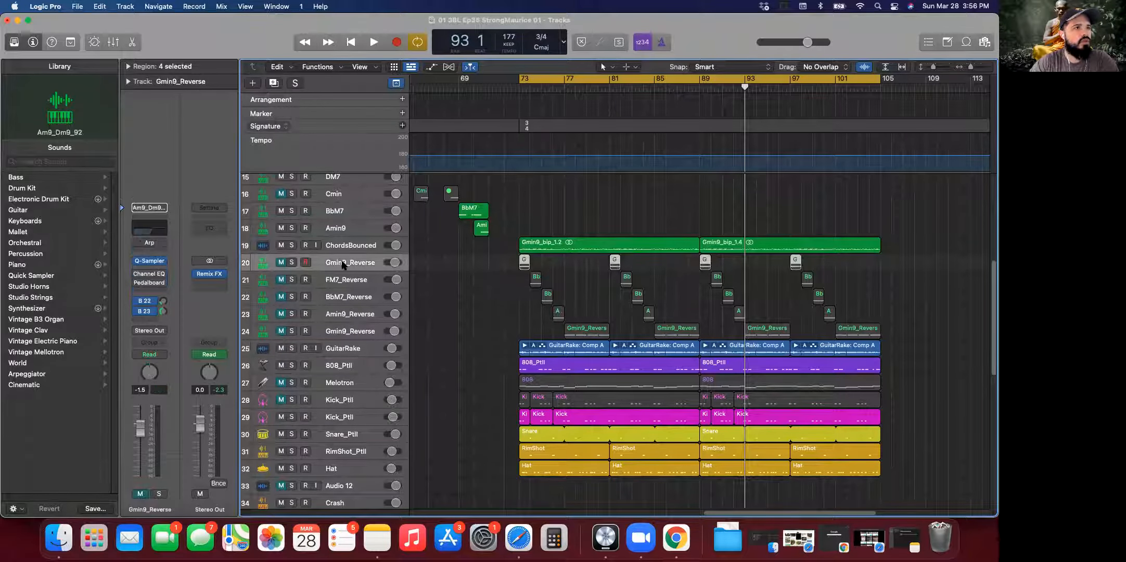
{"action": "left_click", "coordinate": [291, 263]}
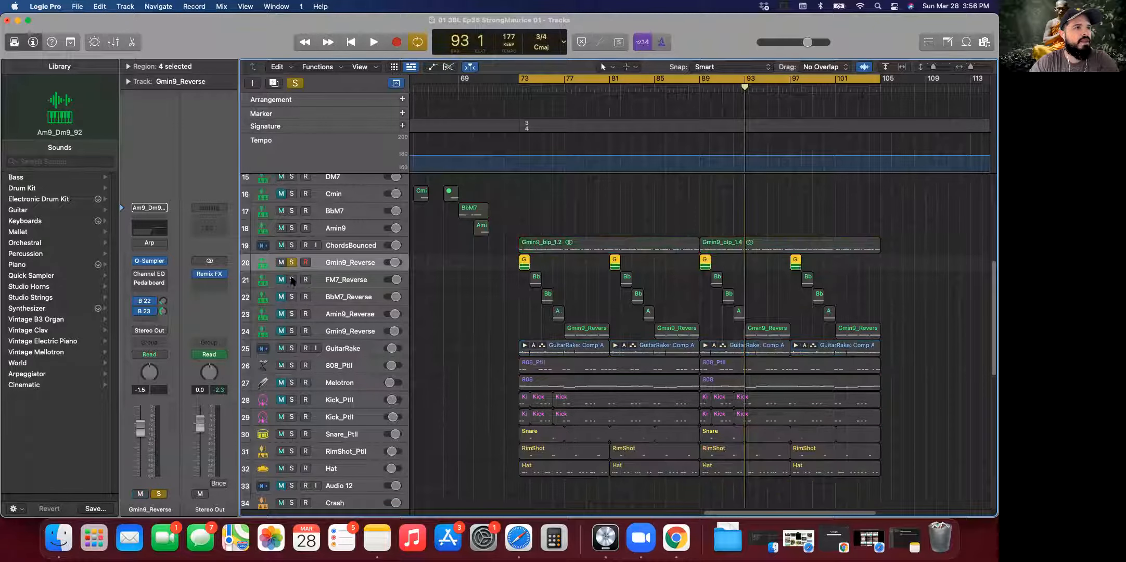
{"action": "left_click", "coordinate": [291, 330]}
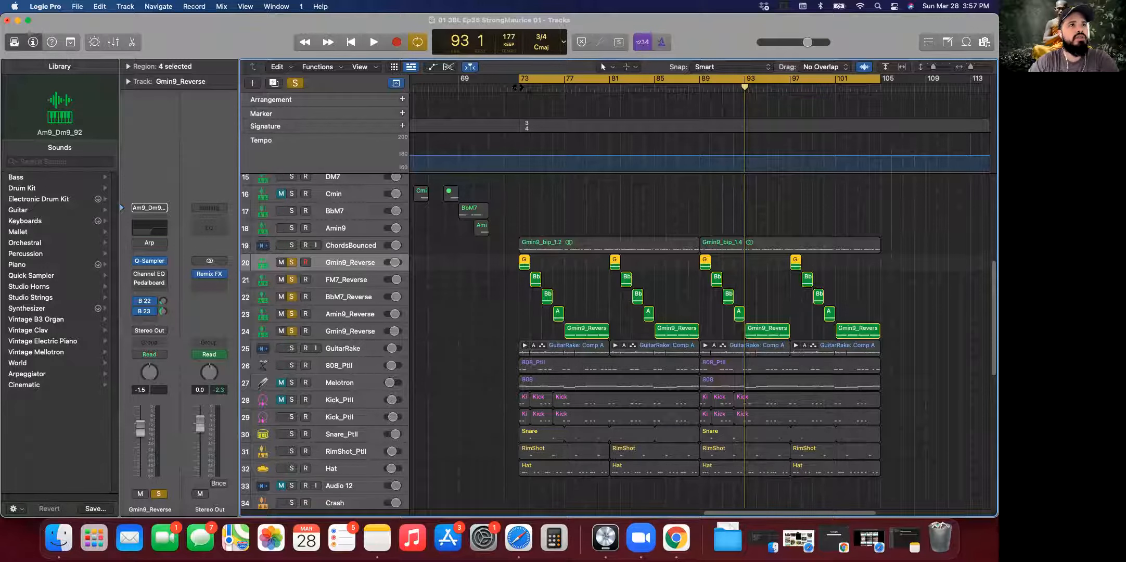
{"action": "left_click", "coordinate": [517, 87]}
{"action": "left_click", "coordinate": [564, 89]}
{"action": "left_click", "coordinate": [517, 86]}
{"action": "key", "text": "space"}
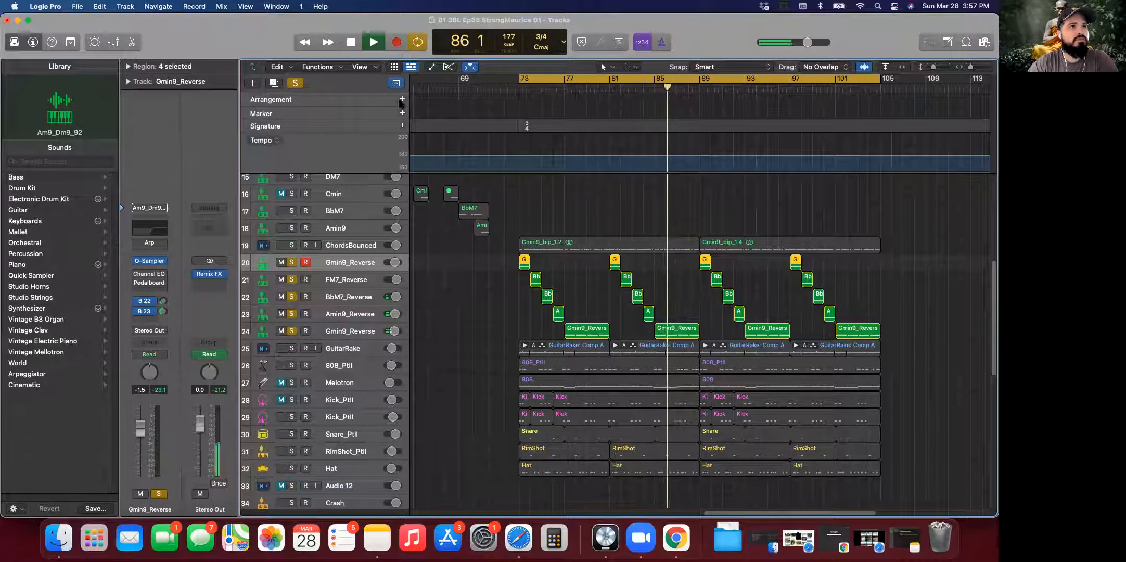
Step: Add GuitarRake, 808_PtII, Kick_PtII on track 29, Snare_PtII, RimShot_PtII and Hat to the solo one by one during playback
{"action": "left_click", "coordinate": [291, 348]}
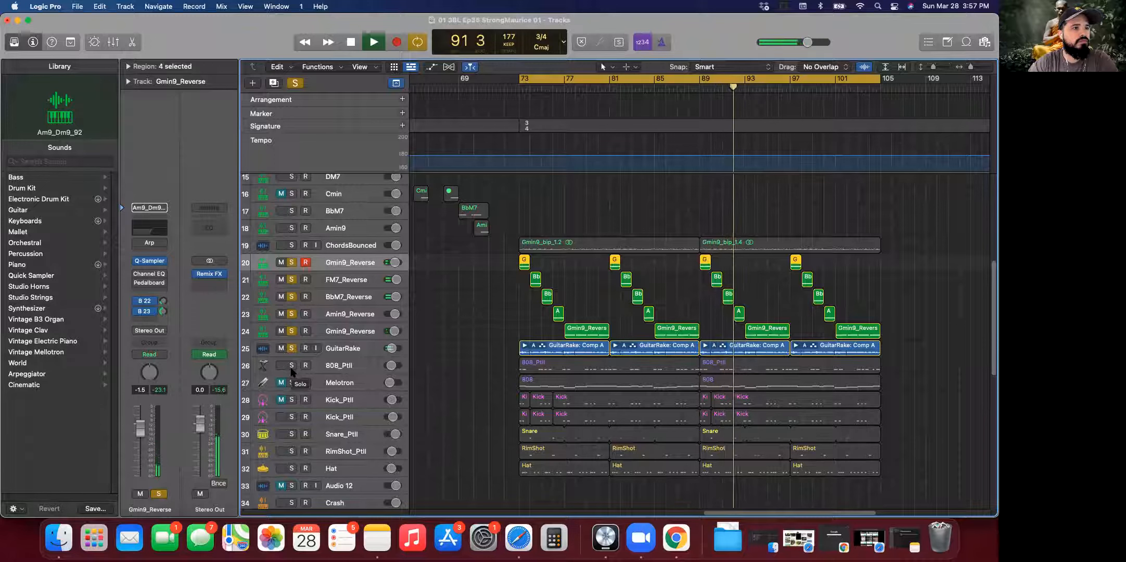
{"action": "left_click", "coordinate": [292, 367]}
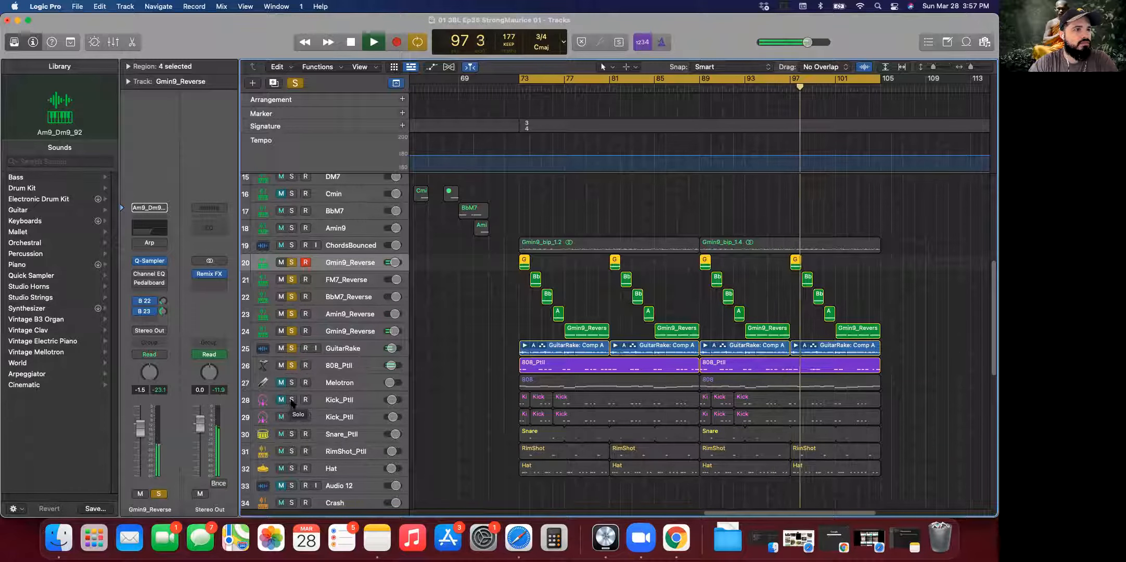
{"action": "left_click", "coordinate": [292, 417]}
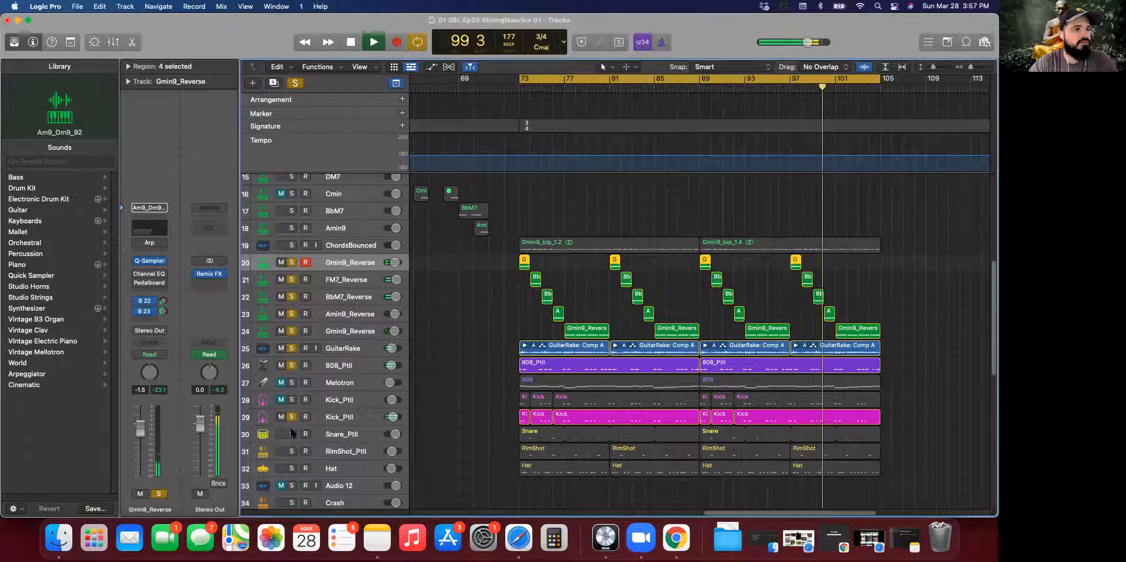
{"action": "left_click", "coordinate": [291, 434]}
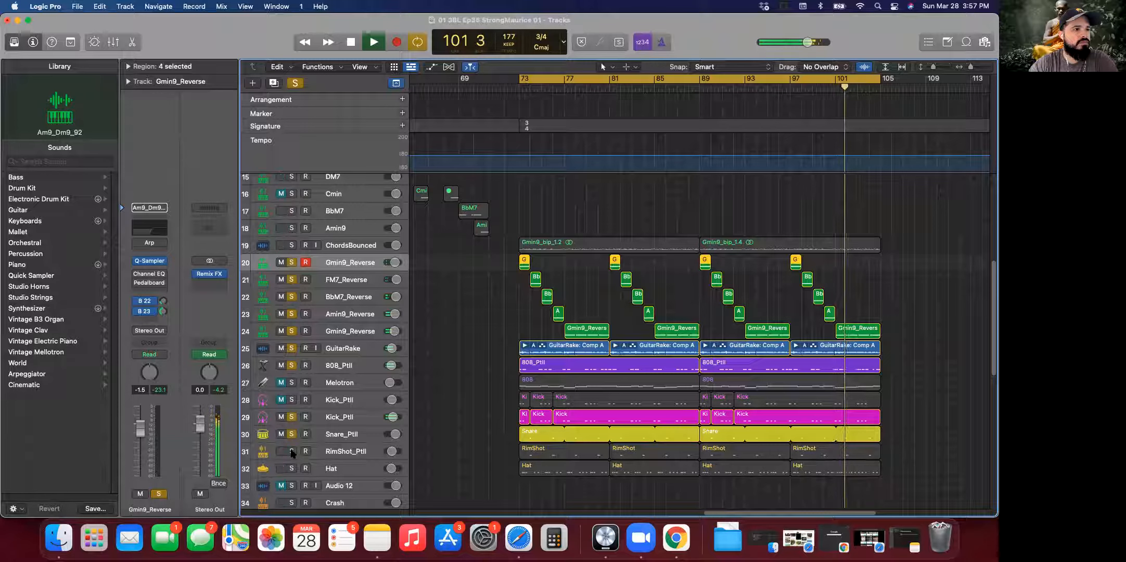
{"action": "left_click", "coordinate": [292, 451]}
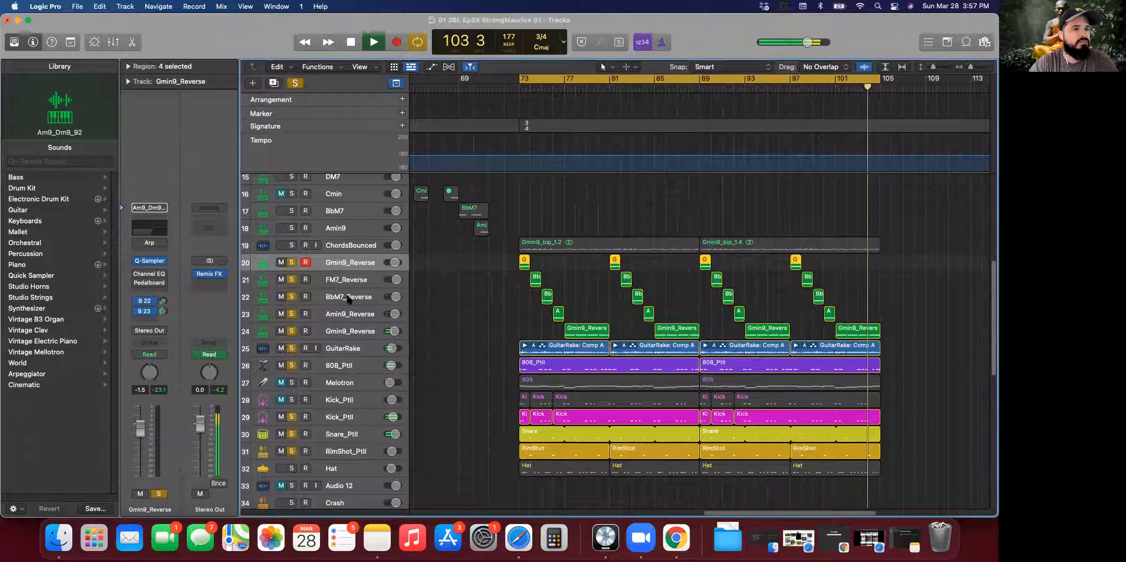
{"action": "scroll", "coordinate": [323, 323], "scroll_direction": "down", "scroll_amount": 5}
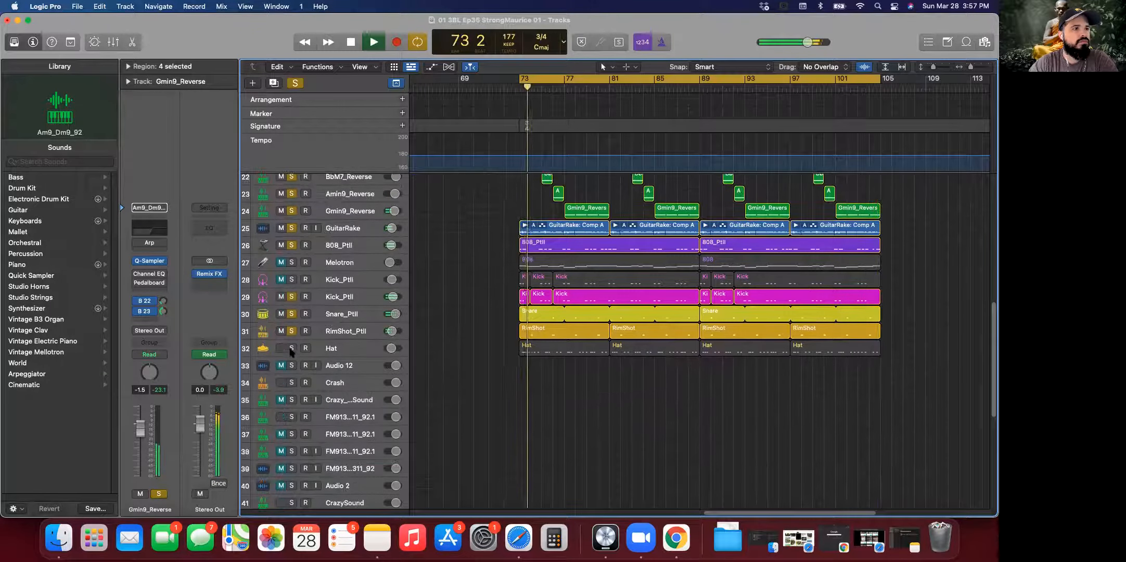
{"action": "left_click", "coordinate": [292, 348]}
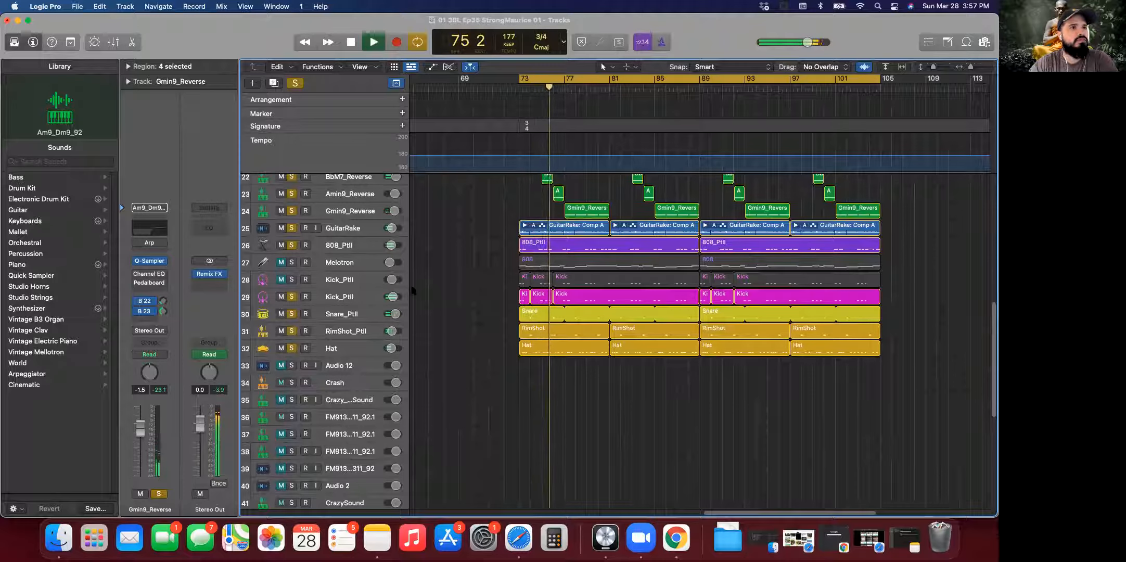
Step: Solo the ChordsBounced track and remove the five reversed chord tracks from the solo during playback
{"action": "scroll", "coordinate": [452, 262], "scroll_direction": "up", "scroll_amount": 7}
{"action": "scroll", "coordinate": [456, 263], "scroll_direction": "down", "scroll_amount": 2}
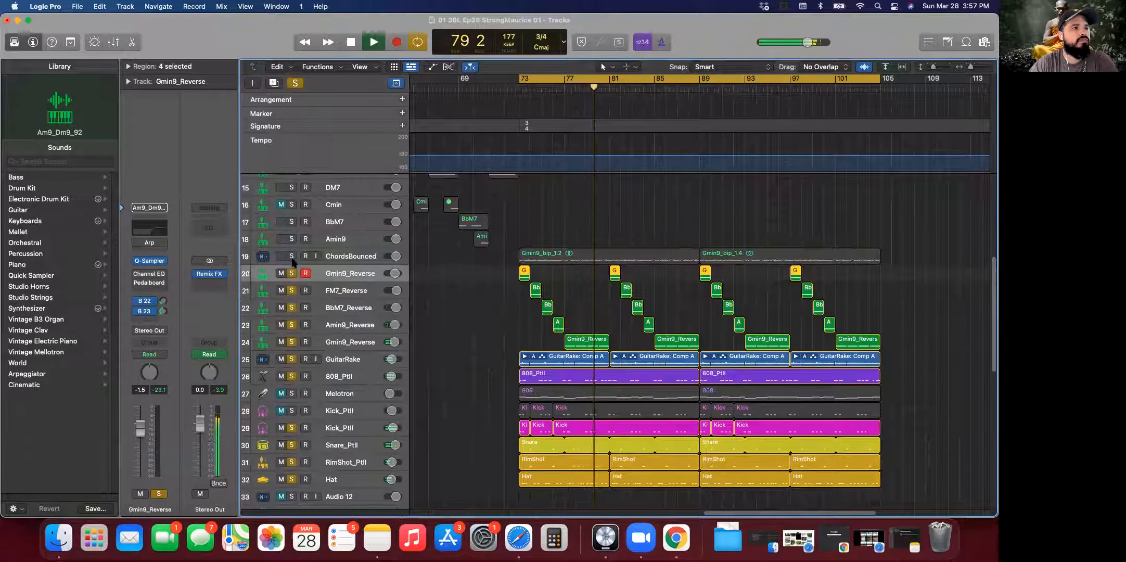
{"action": "left_click", "coordinate": [292, 256]}
{"action": "left_click_drag", "start_coordinate": [292, 273], "coordinate": [293, 344]}
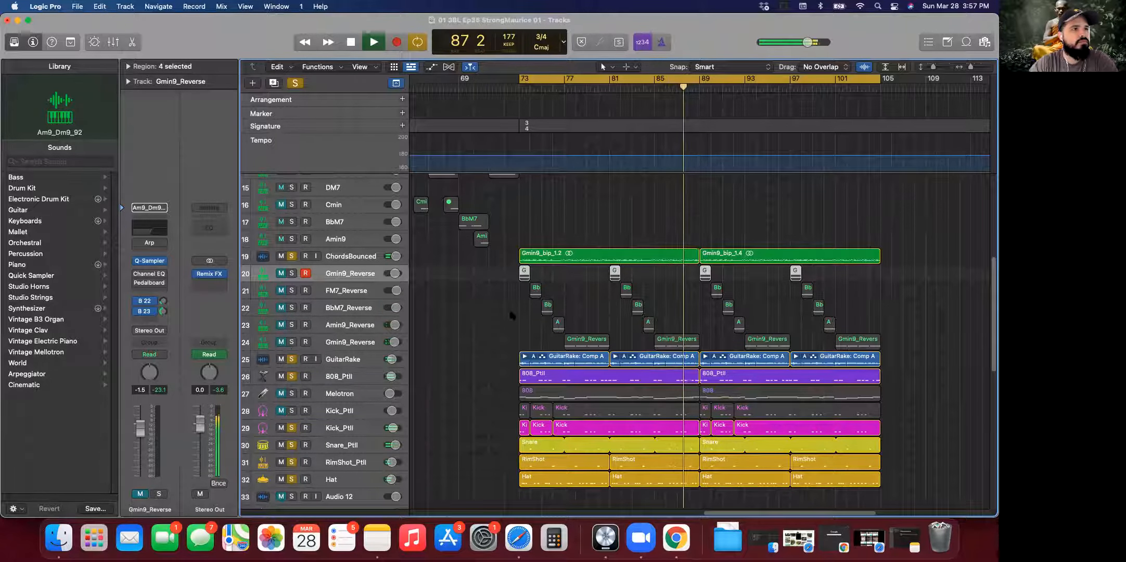
Step: Select the ChordsBounced track and open Remix FX on the Stereo Out channel to try its gater strip during playback
{"action": "left_click", "coordinate": [361, 256]}
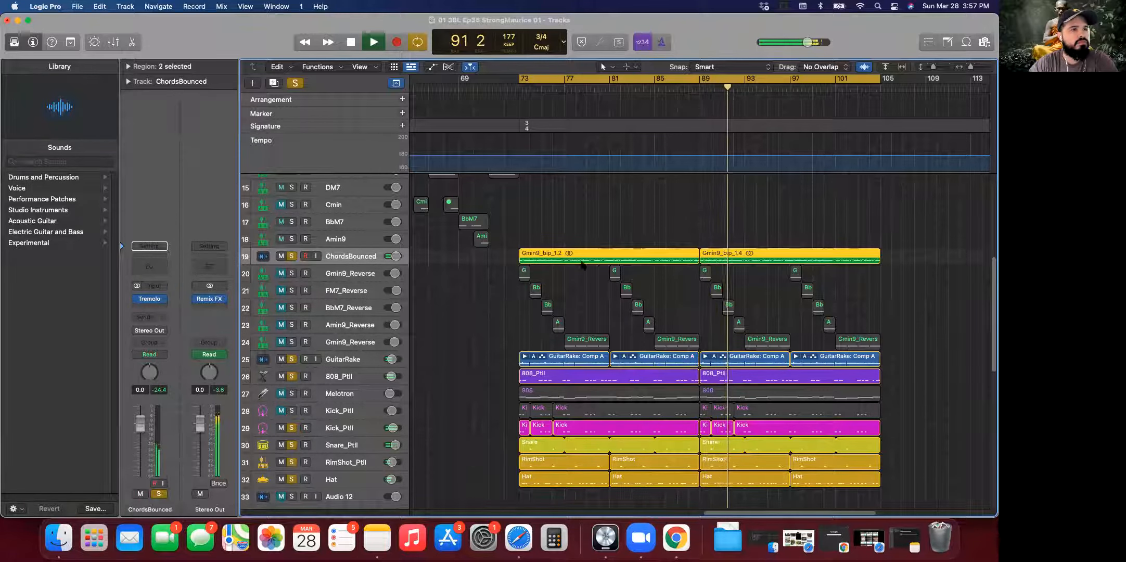
{"action": "left_click", "coordinate": [210, 299]}
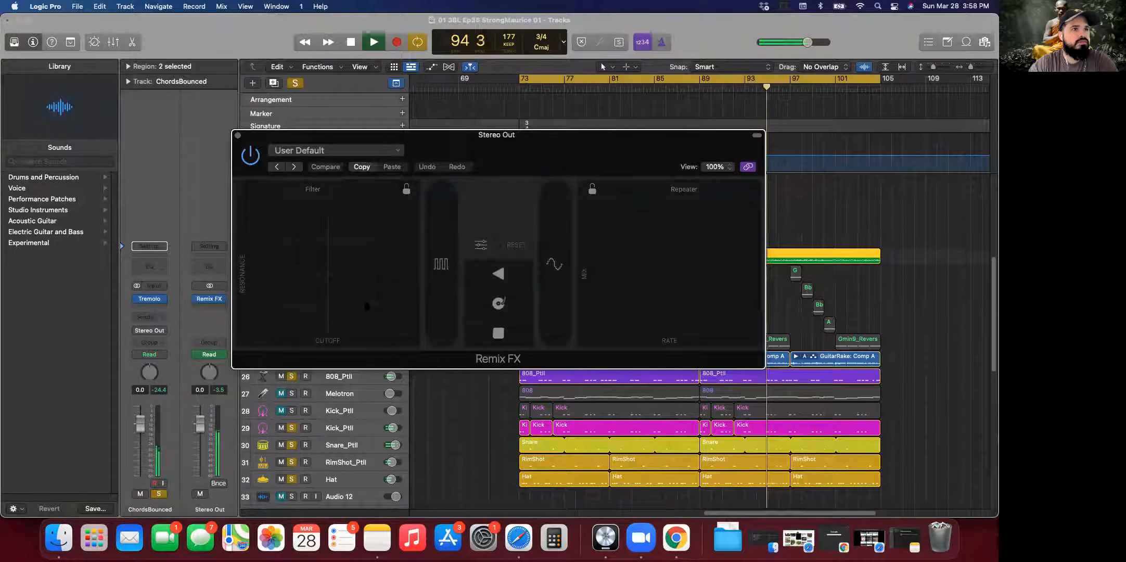
{"action": "left_click", "coordinate": [475, 326]}
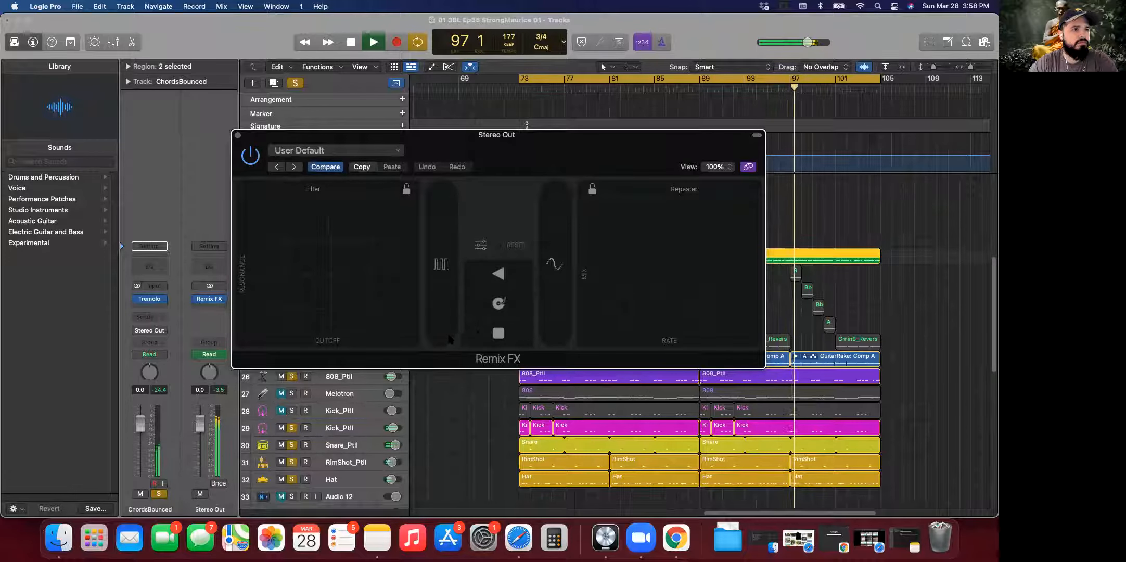
{"action": "left_click_drag", "start_coordinate": [442, 337], "coordinate": [474, 329]}
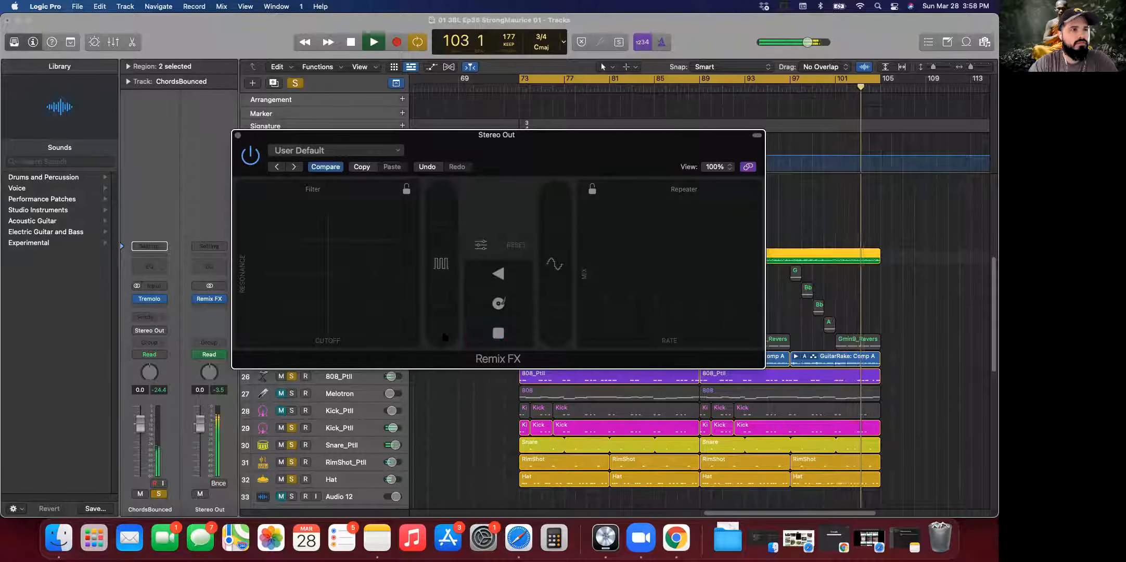
Step: Sweep the Remix FX filter pad during playback, close the plug-in and stop the song
{"action": "left_click_drag", "start_coordinate": [351, 287], "coordinate": [299, 251]}
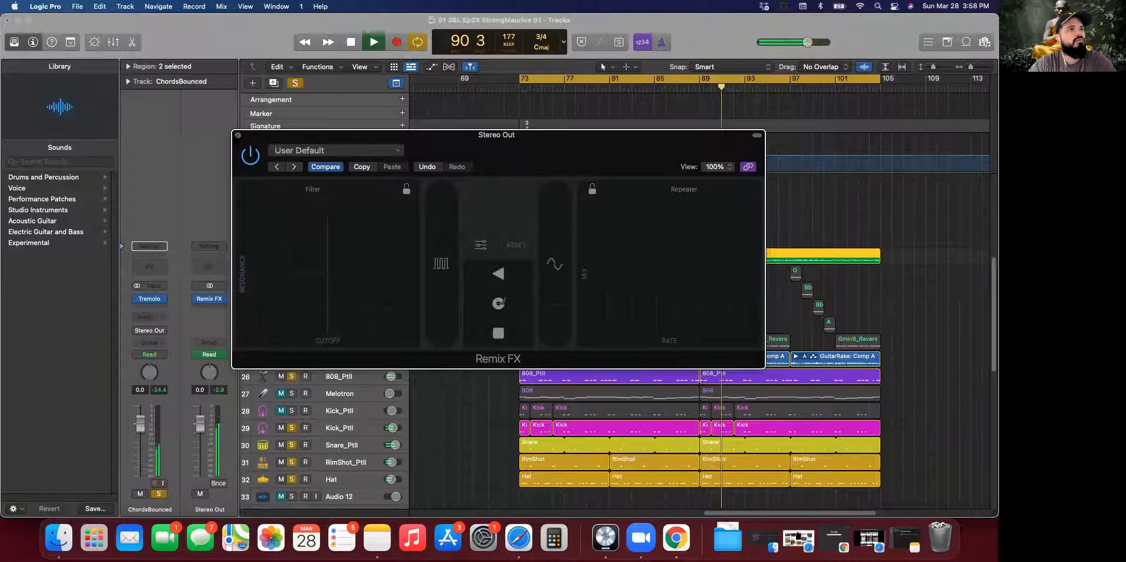
{"action": "left_click", "coordinate": [238, 135]}
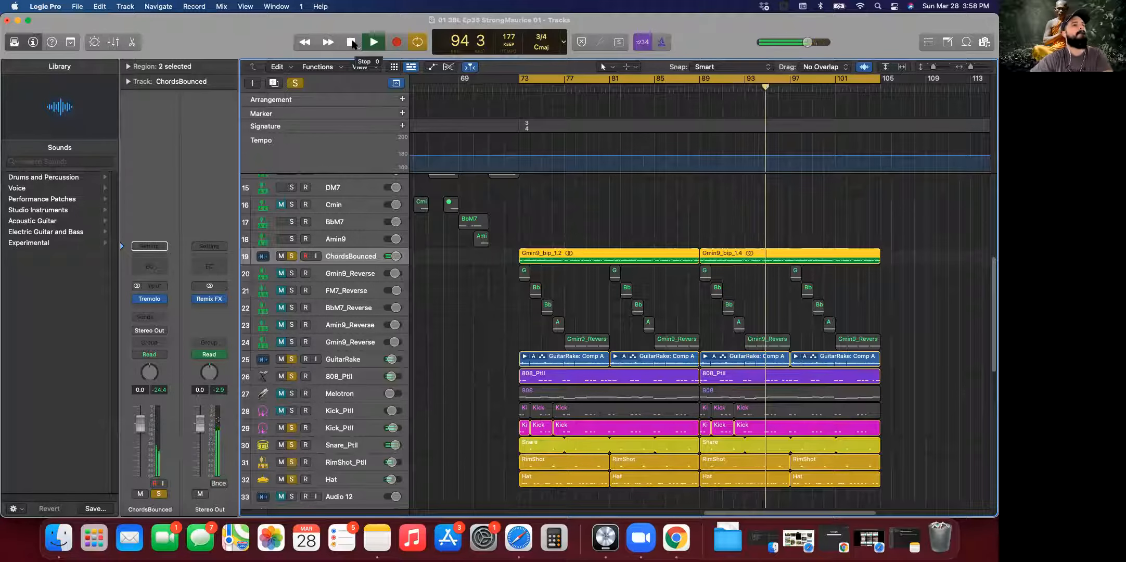
{"action": "left_click", "coordinate": [352, 42]}
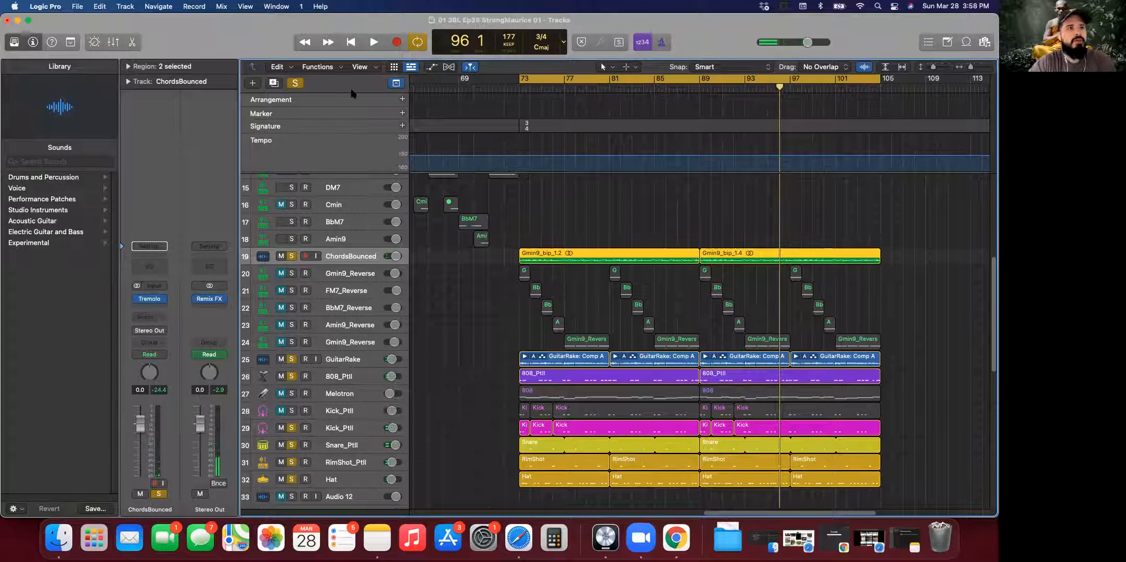
{"action": "left_click", "coordinate": [587, 214]}
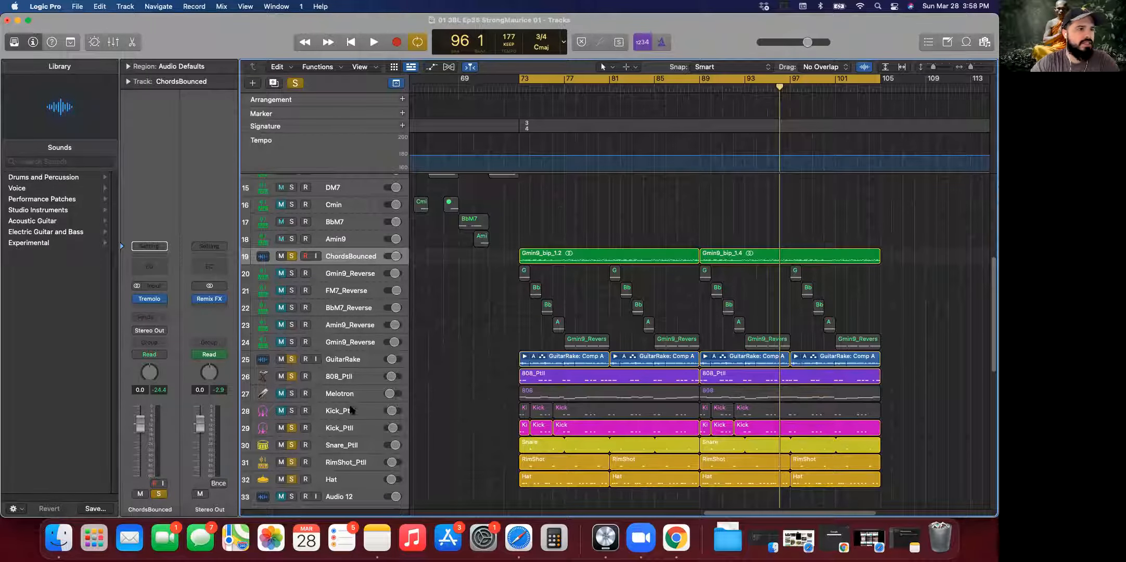
Step: Solo Melotron together with ChordsBounced, remove the guitar, 808 and drum tracks from the solo, and play from bar 73
{"action": "left_click", "coordinate": [292, 394]}
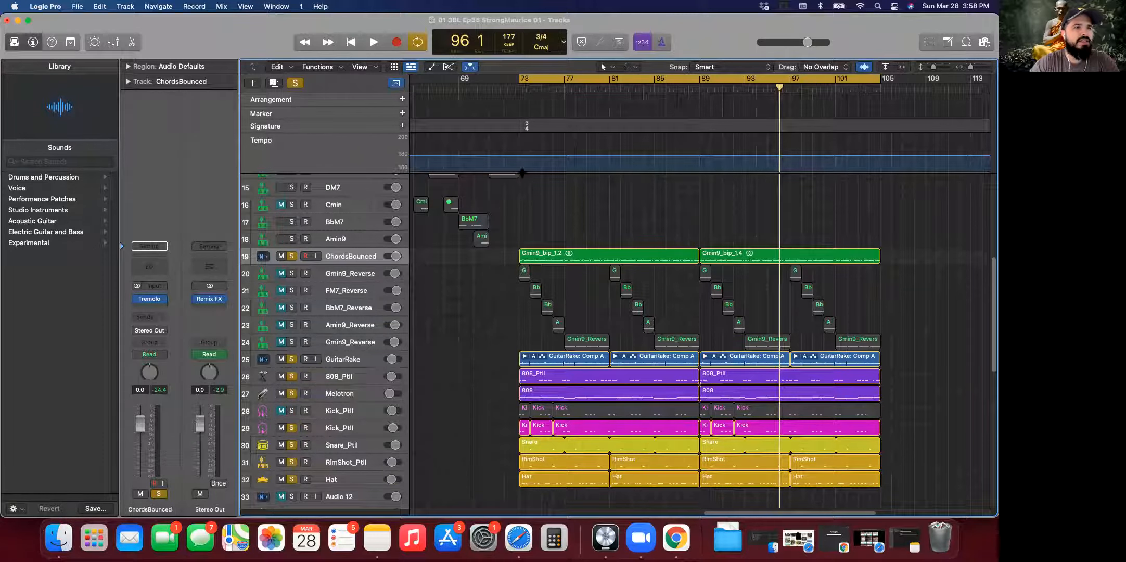
{"action": "left_click", "coordinate": [292, 376]}
{"action": "left_click", "coordinate": [291, 359]}
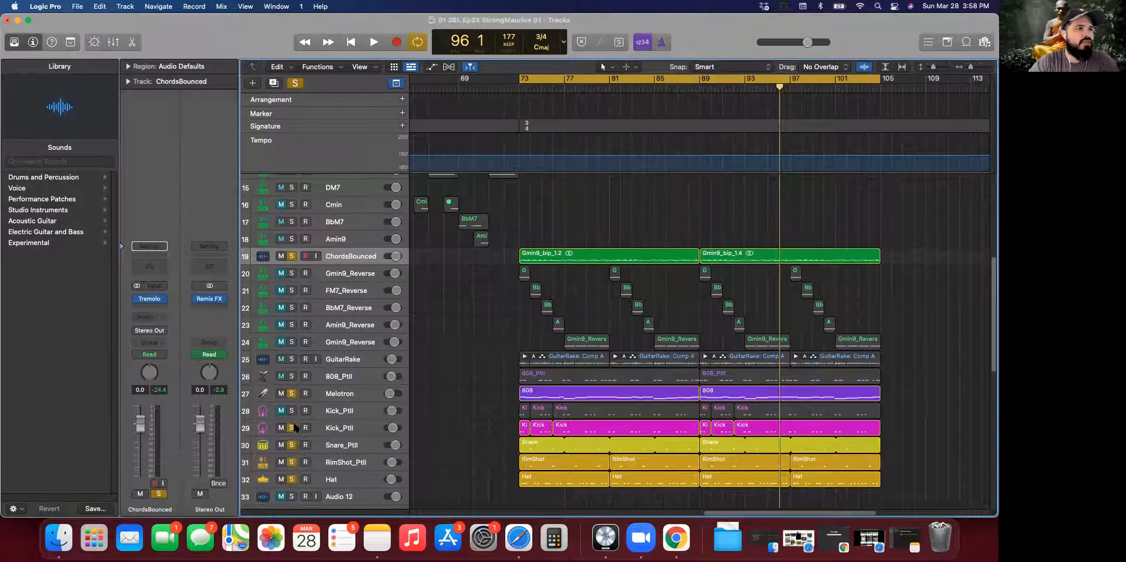
{"action": "left_click", "coordinate": [292, 428]}
{"action": "left_click", "coordinate": [291, 445]}
{"action": "left_click", "coordinate": [292, 462]}
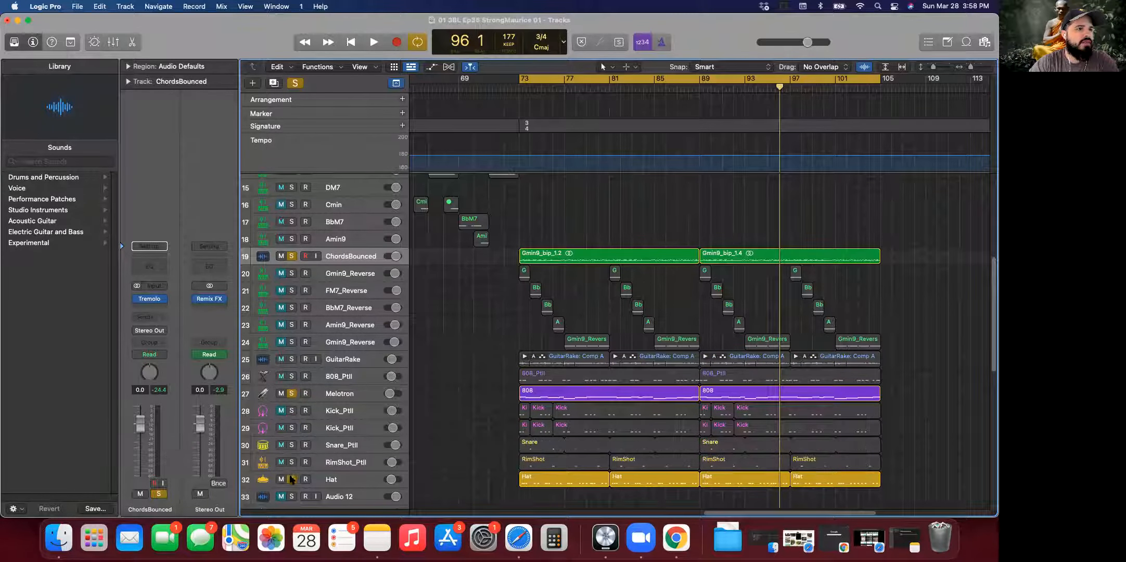
{"action": "left_click", "coordinate": [292, 479]}
{"action": "key", "text": "space"}
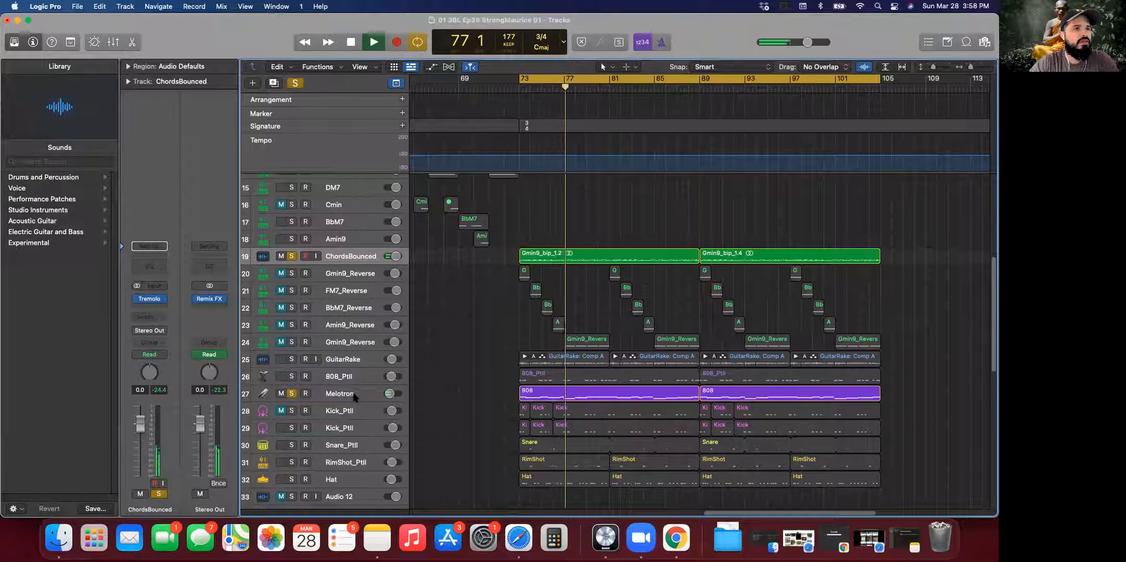
Step: Remove Melotron from the solo during playback, and stop the song with the playhead back at bar 73
{"action": "left_click", "coordinate": [292, 394]}
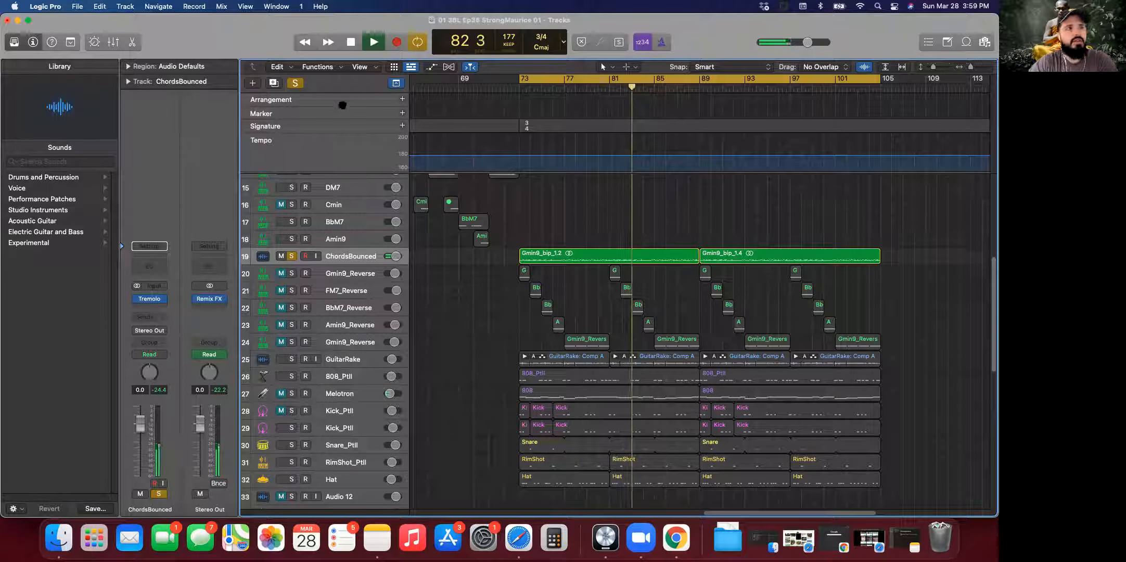
{"action": "left_click", "coordinate": [351, 43]}
{"action": "left_click", "coordinate": [351, 43]}
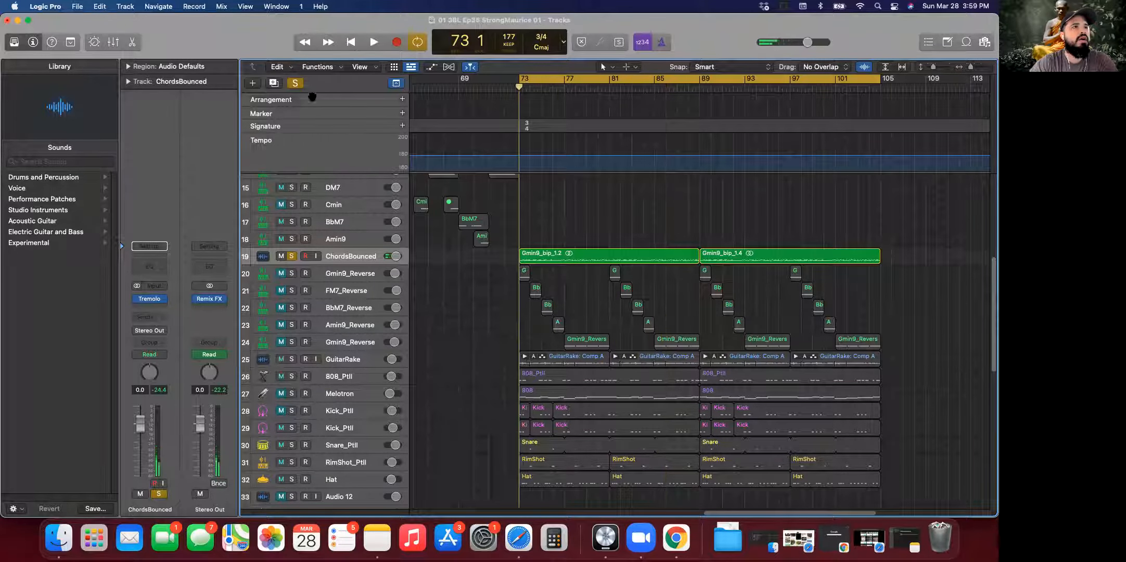
Step: Clear all remaining track solos and hide the global tracks
{"action": "left_click", "coordinate": [298, 85]}
{"action": "left_click", "coordinate": [396, 83]}
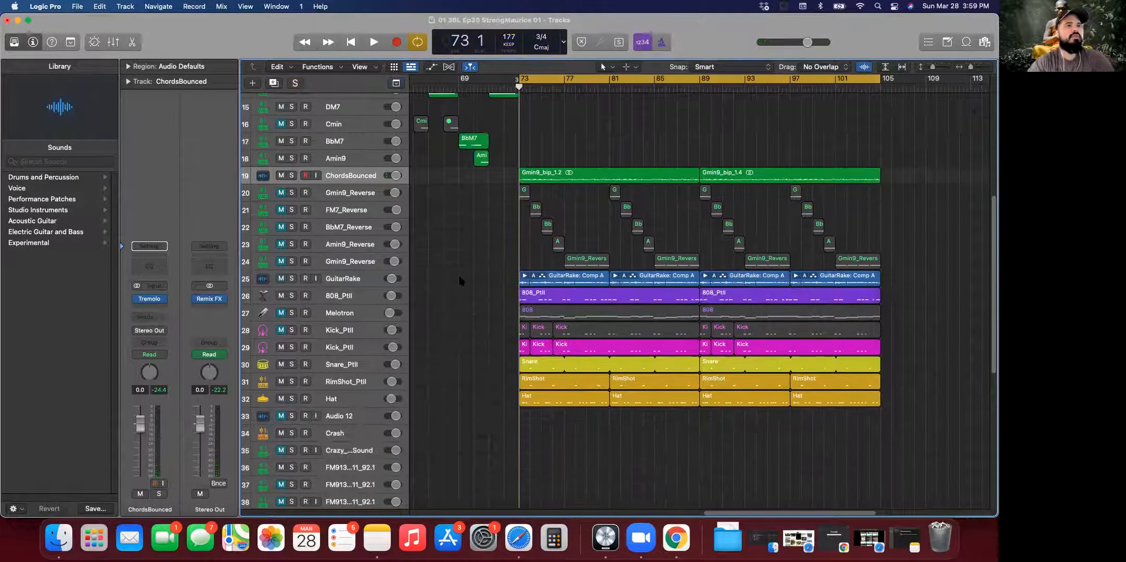
{"action": "scroll", "coordinate": [459, 285], "scroll_direction": "up", "scroll_amount": 5}
{"action": "scroll", "coordinate": [461, 286], "scroll_direction": "left", "scroll_amount": 15}
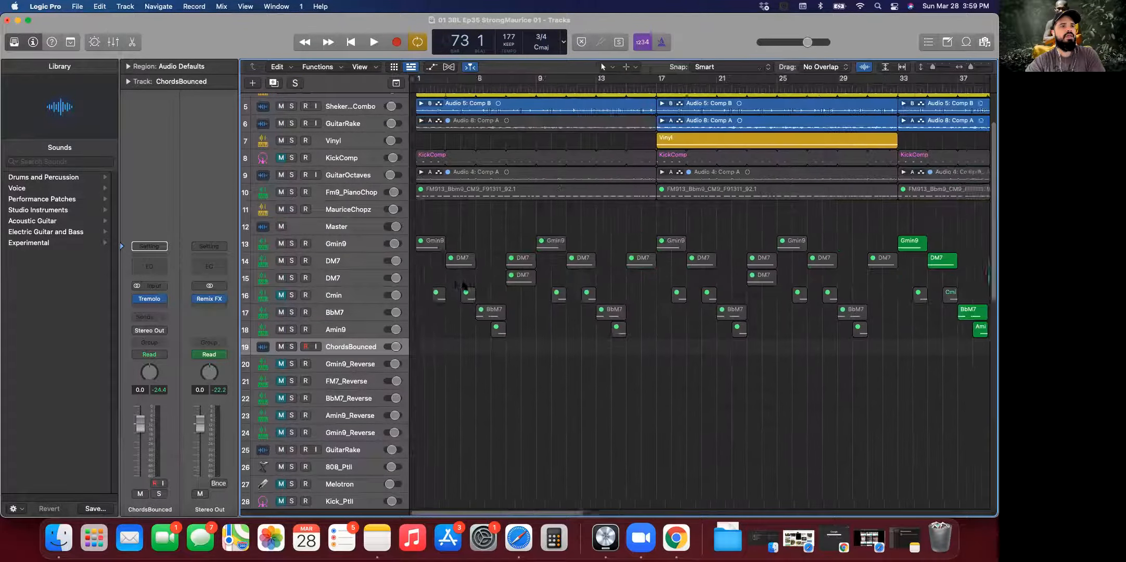
{"action": "scroll", "coordinate": [467, 284], "scroll_direction": "up", "scroll_amount": 2}
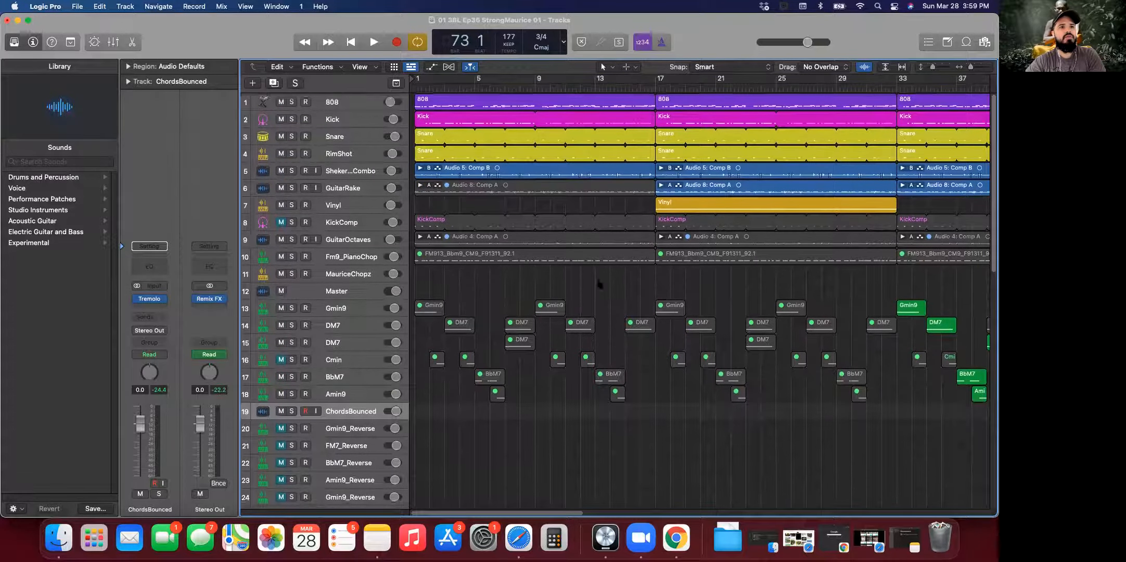